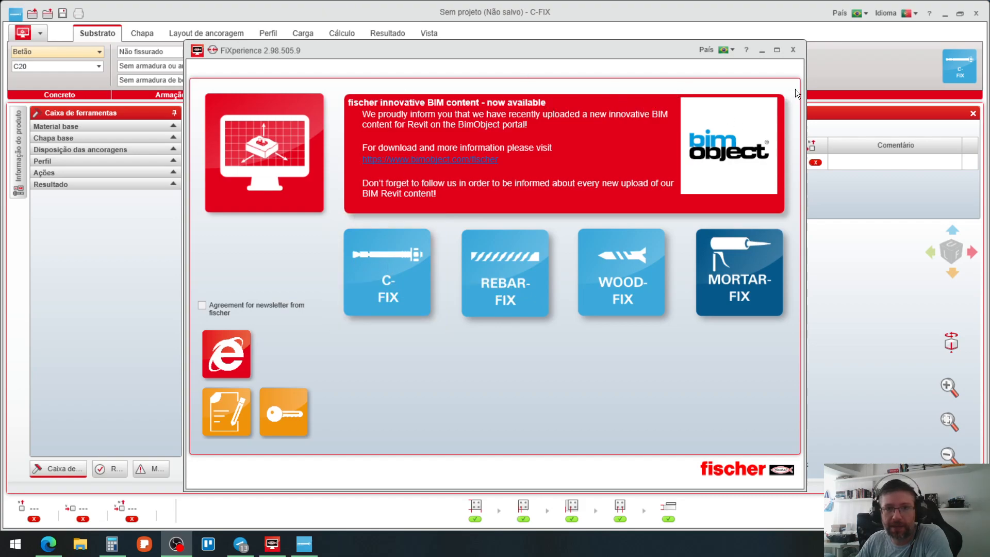
Step: Minimise the FiXperience launcher window and switch the C-FIX interface language to Portuguese (Brazil)
click(761, 50)
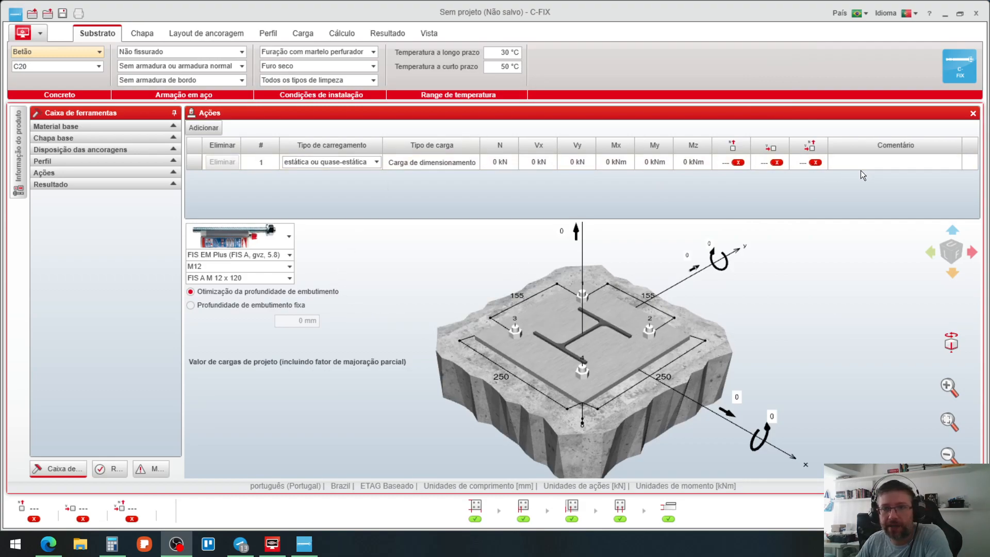
click(866, 14)
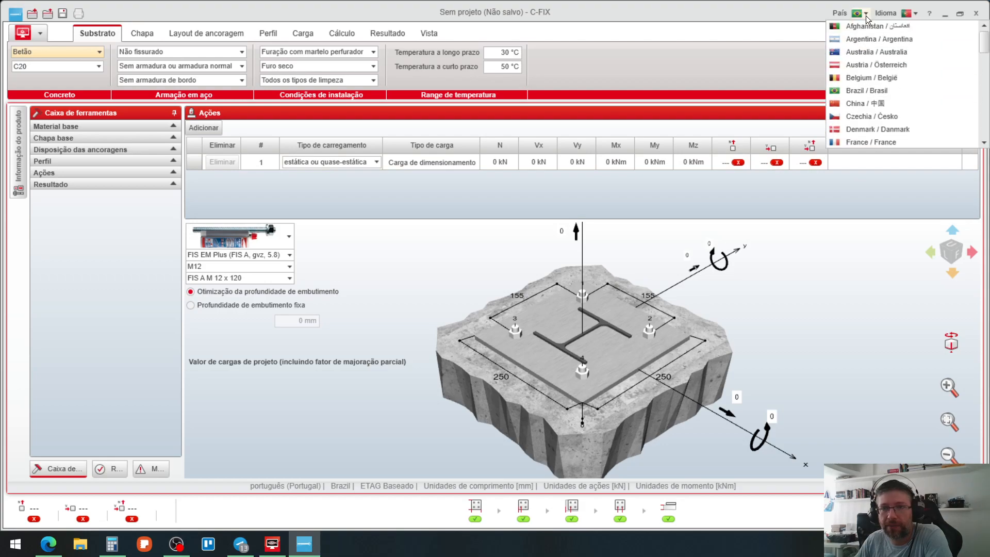
click(738, 6)
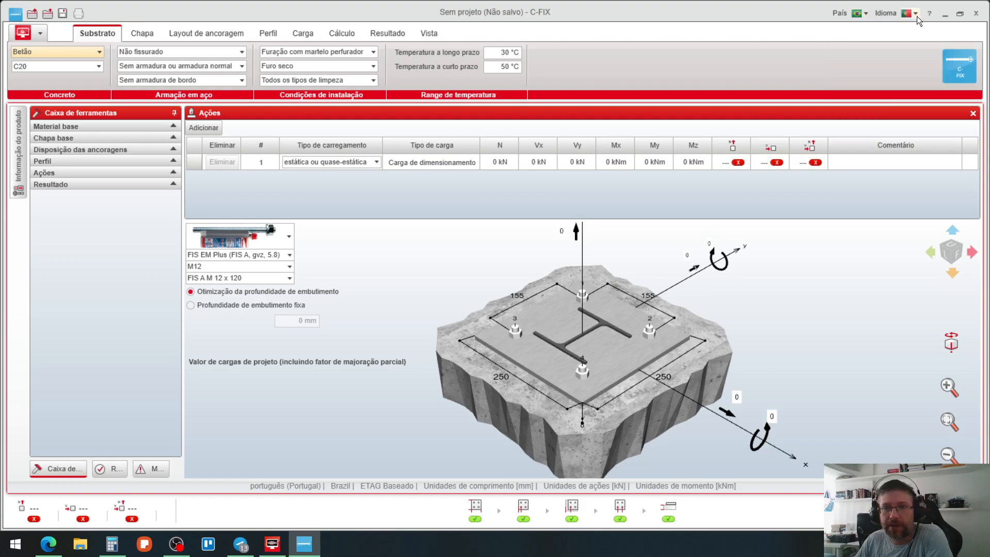
click(916, 16)
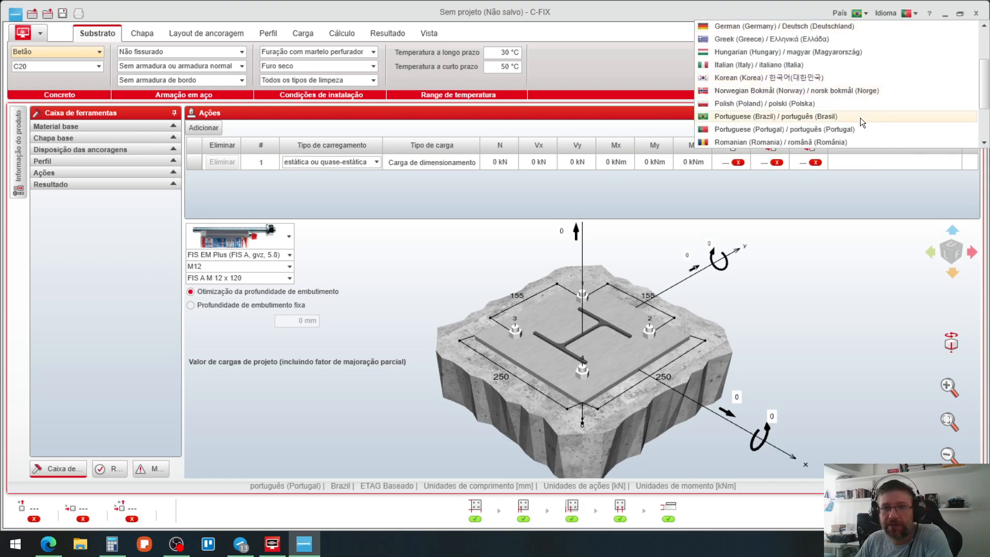
click(832, 117)
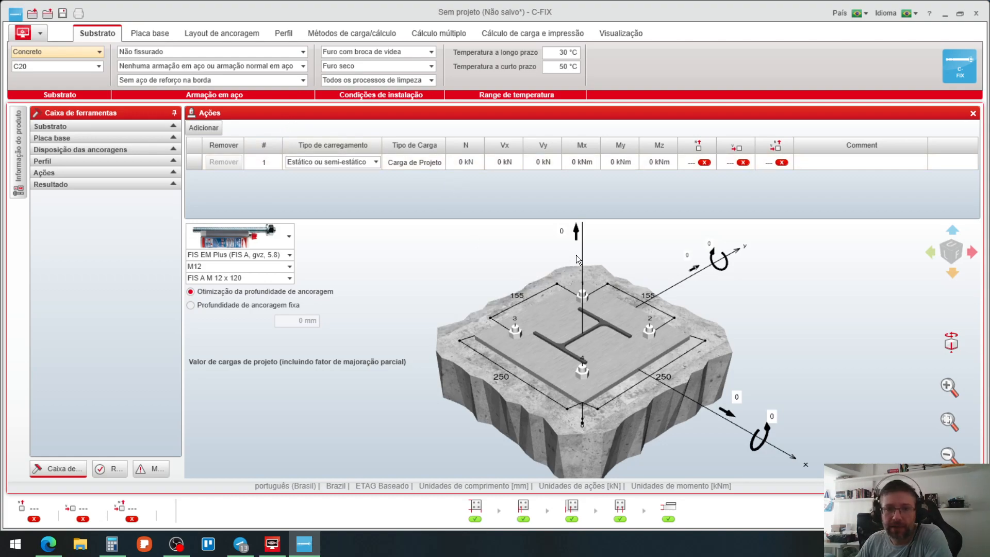
Step: Set the vertical axial load N on the base plate to 10 kN
scroll(591, 274, down, 6)
scroll(587, 294, up, 4)
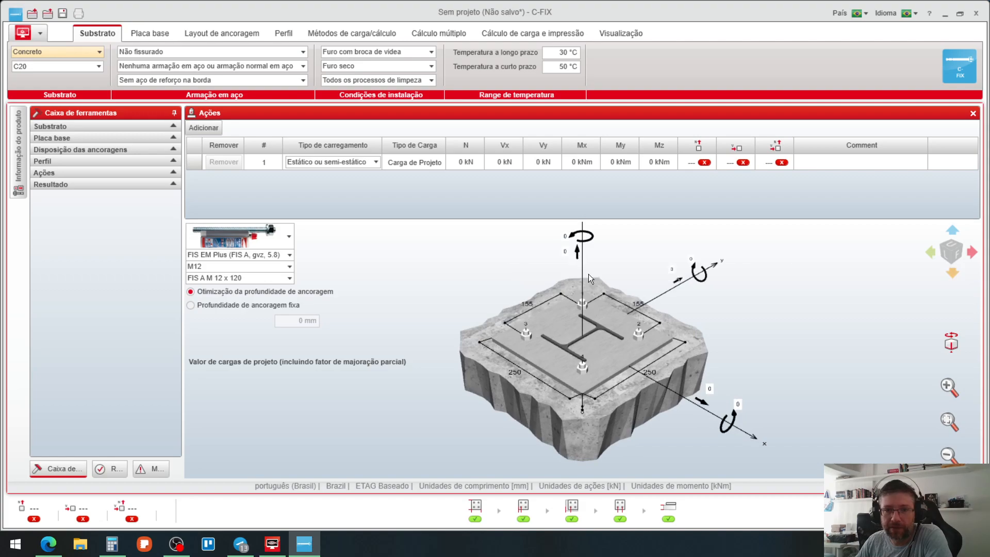
drag(571, 255, 561, 258)
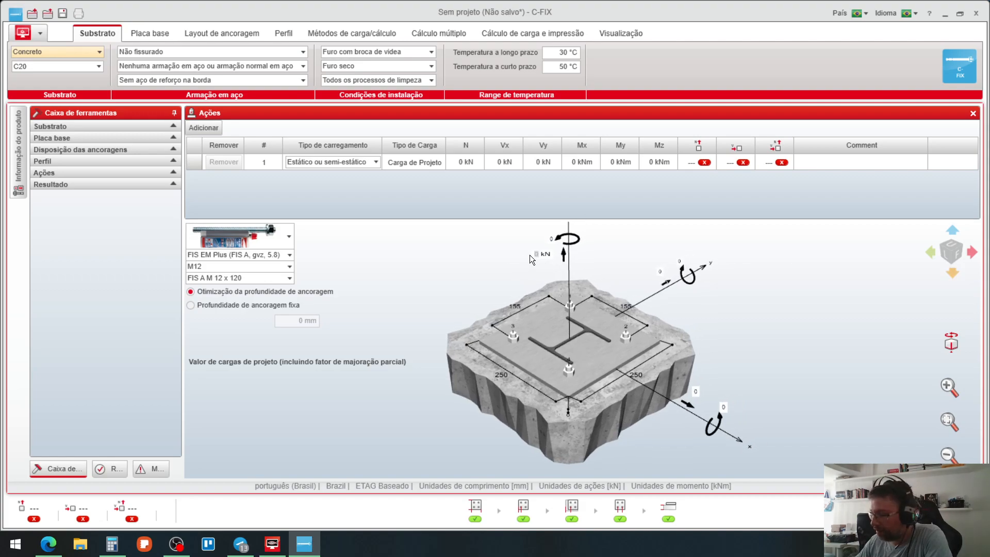
text(10)
key(Return)
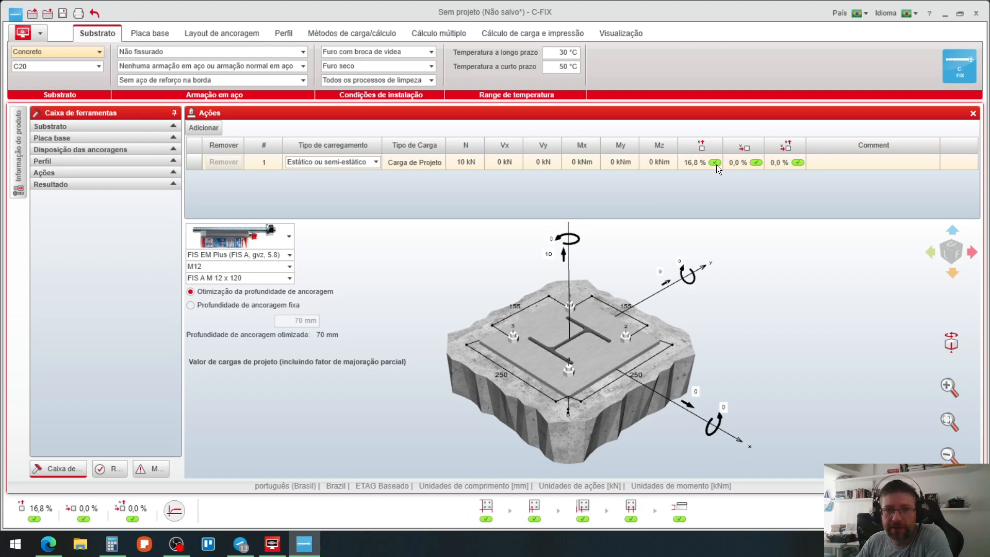
Step: Change the anchor to FIS EM Plus (FIS A, gvz, 8.8) with diameter M16
click(249, 256)
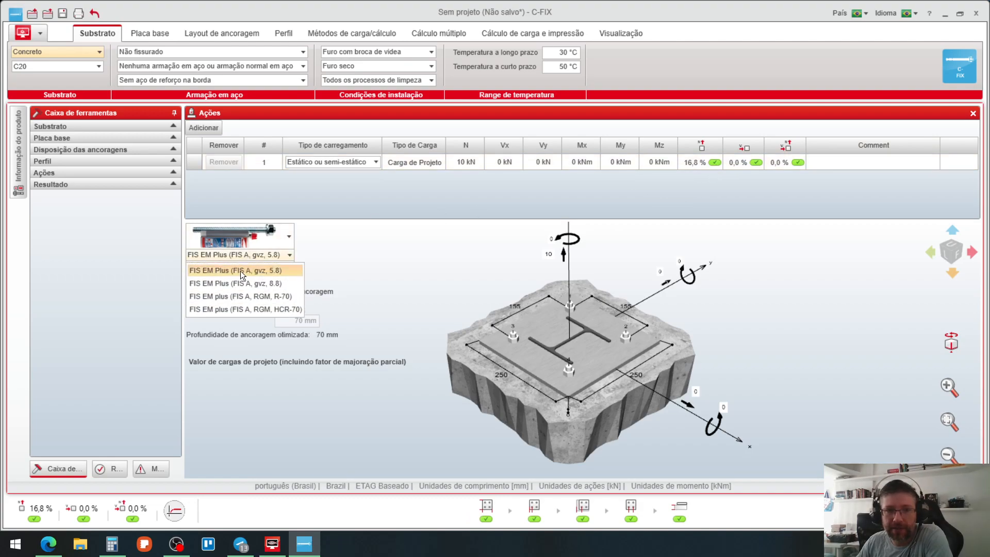
click(233, 272)
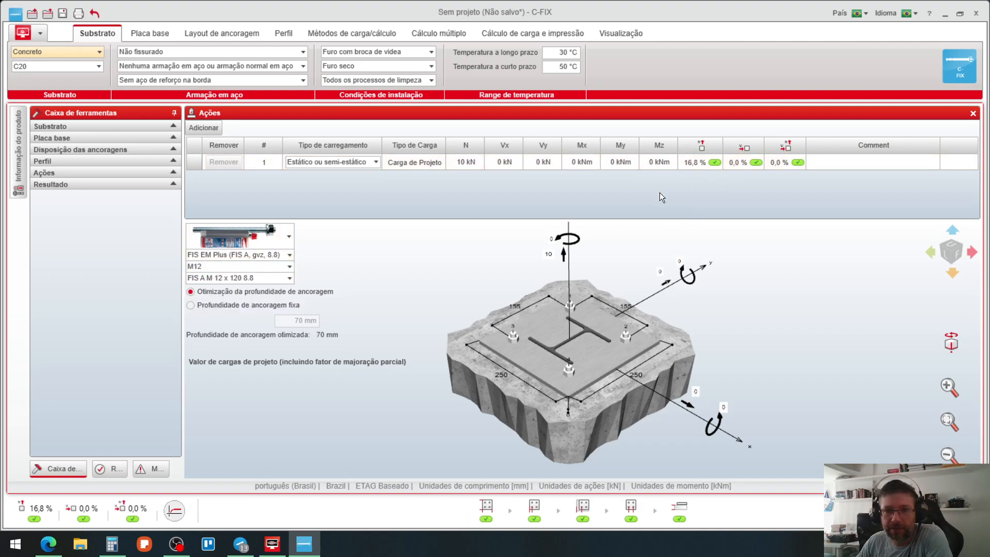
click(261, 267)
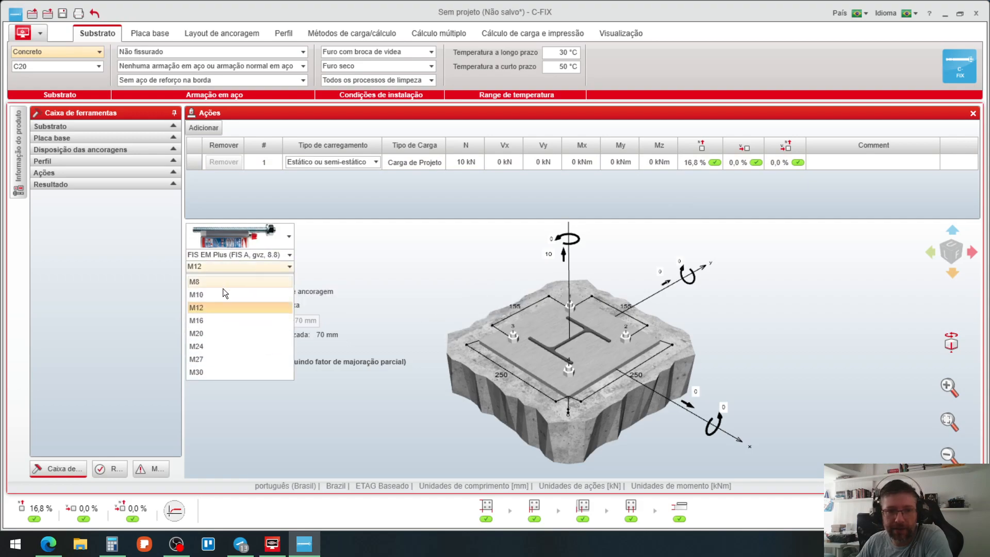
click(196, 320)
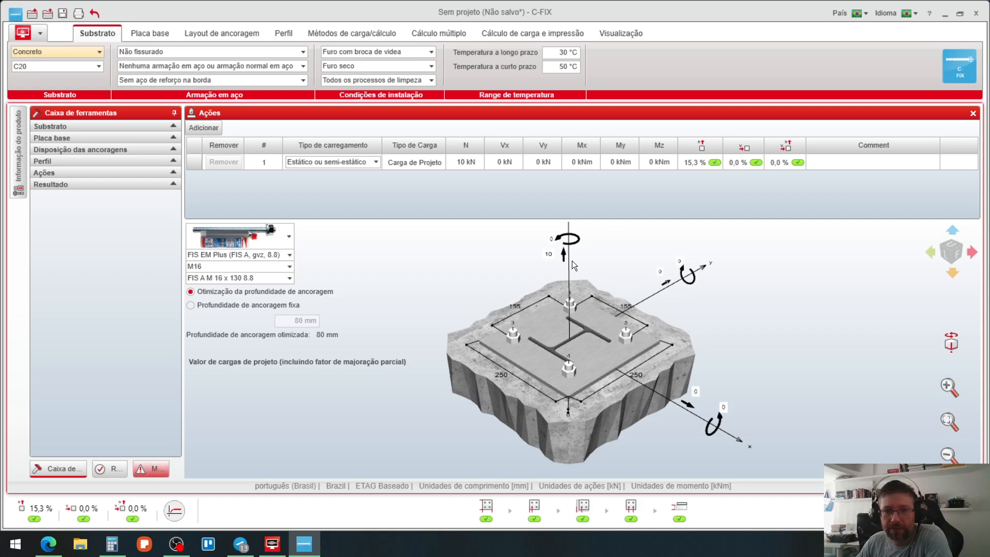
drag(566, 259, 544, 259)
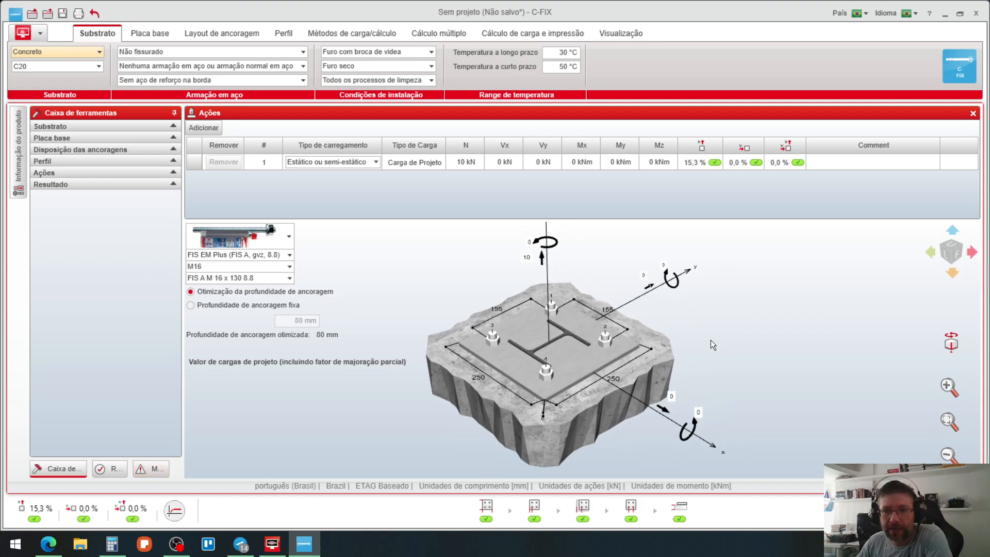
scroll(549, 305, up, 3)
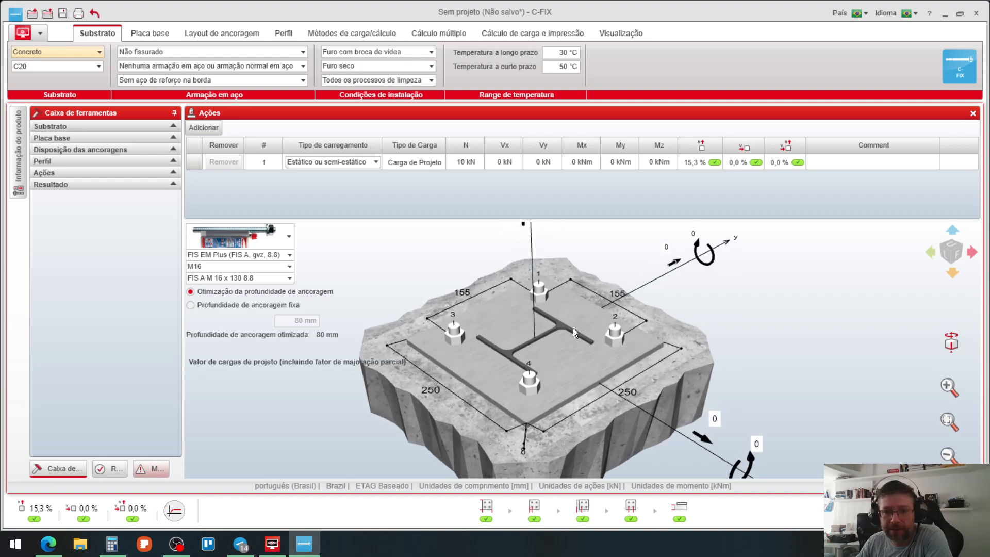
drag(574, 328, 581, 369)
click(508, 252)
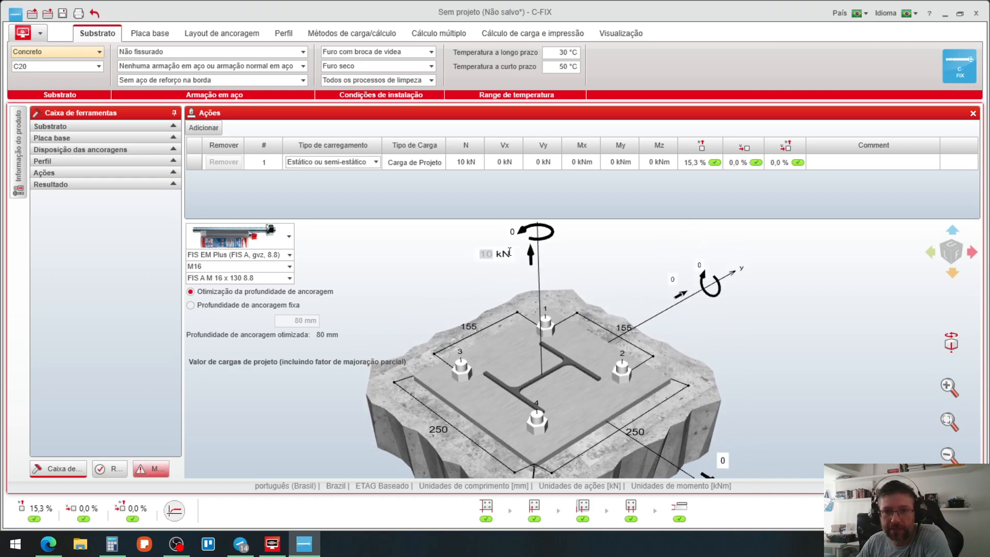
key(Return)
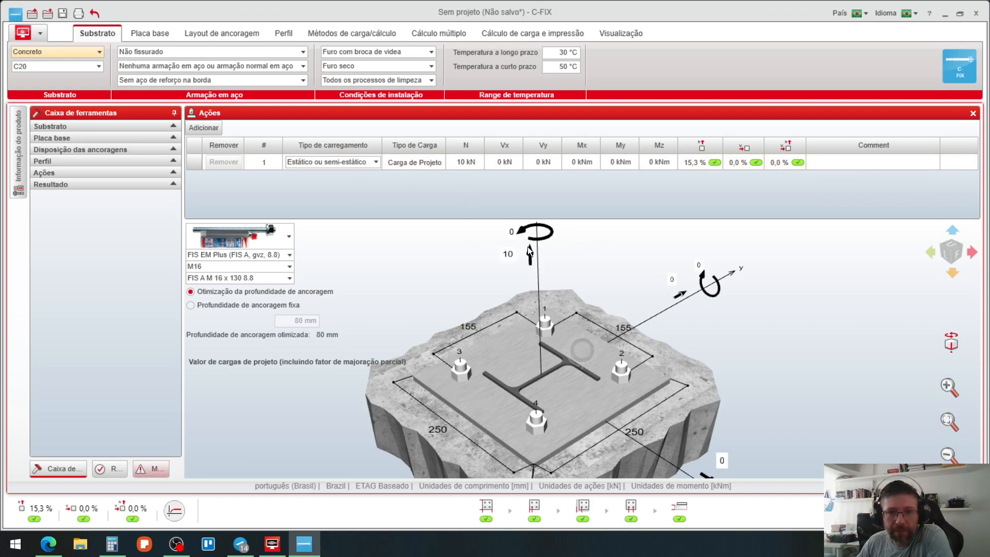
drag(527, 262, 480, 268)
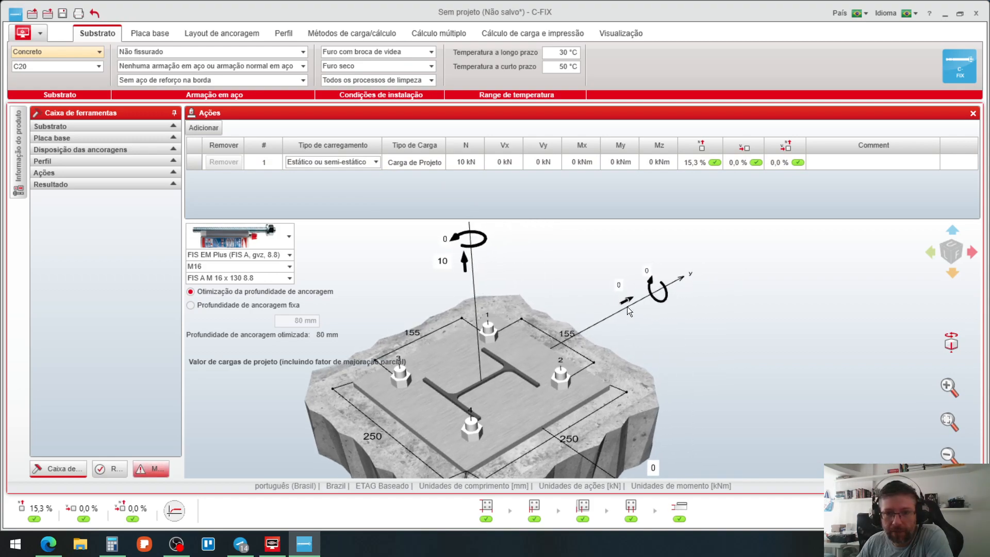
mouse_move(628, 304)
mouse_down()
mouse_move(604, 307)
mouse_move(632, 246)
mouse_move(630, 315)
mouse_up()
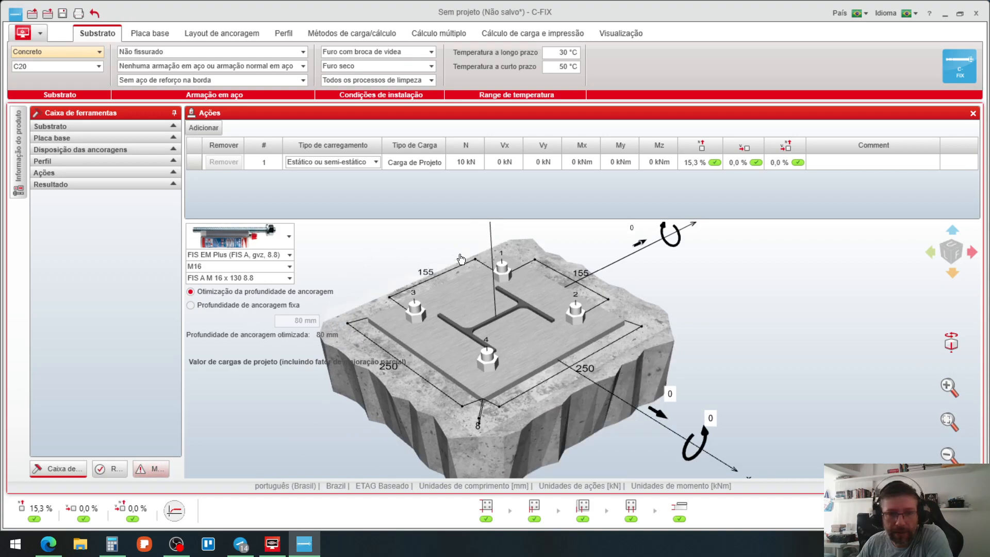
scroll(443, 265, down, 2)
scroll(444, 264, down, 2)
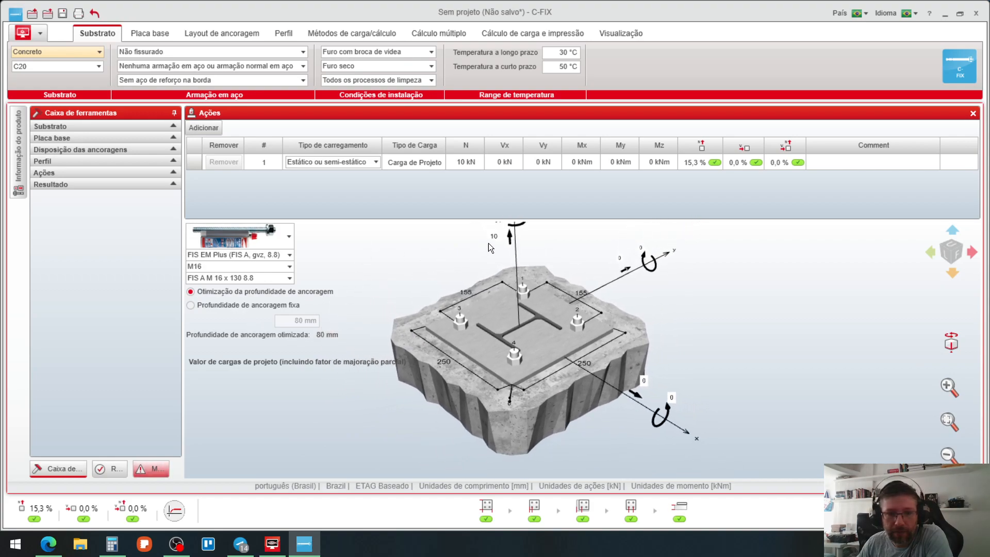
Step: Reverse the axial load so it acts downward on the plate and set it to 100 kN
scroll(503, 242, up, 4)
drag(515, 246, 492, 299)
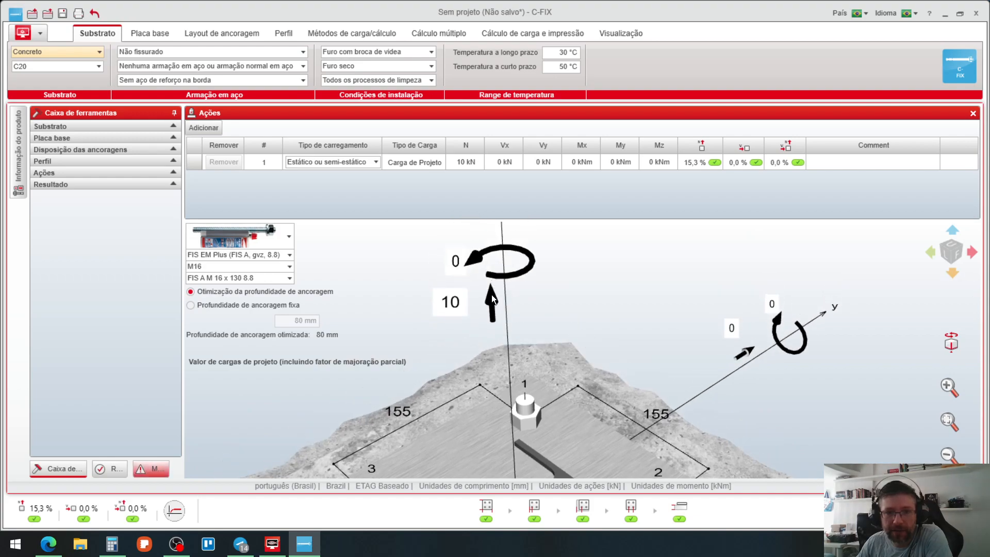
click(492, 296)
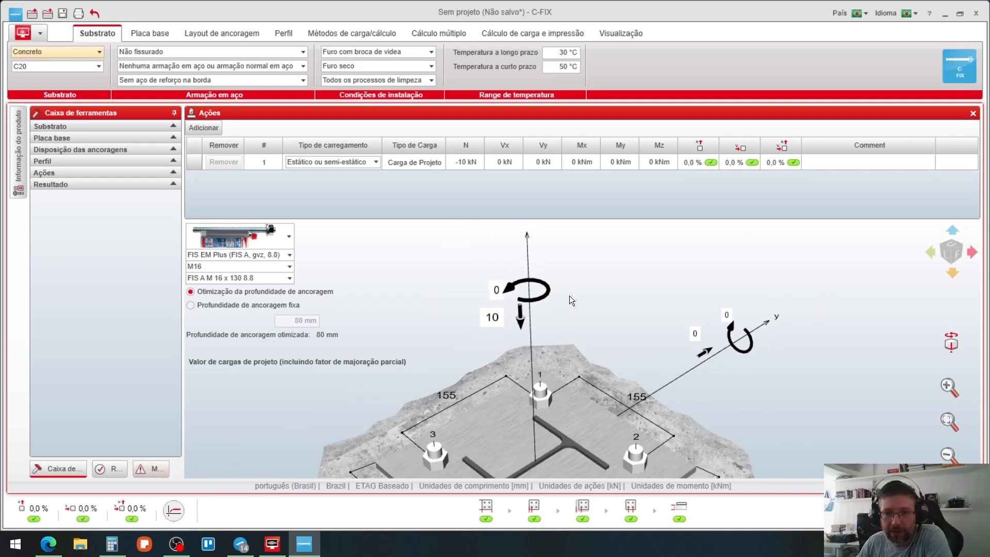
scroll(568, 295, down, 2)
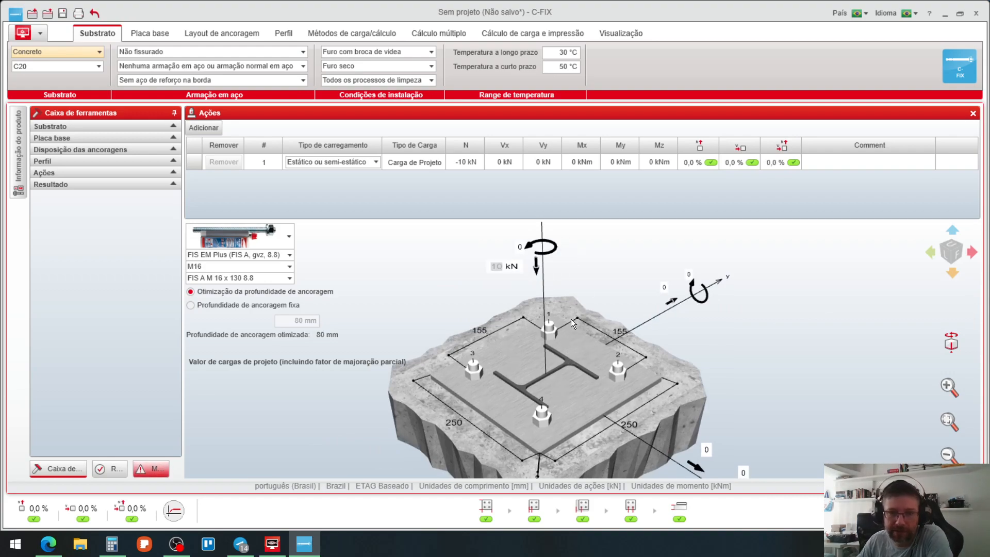
text(100)
key(Return)
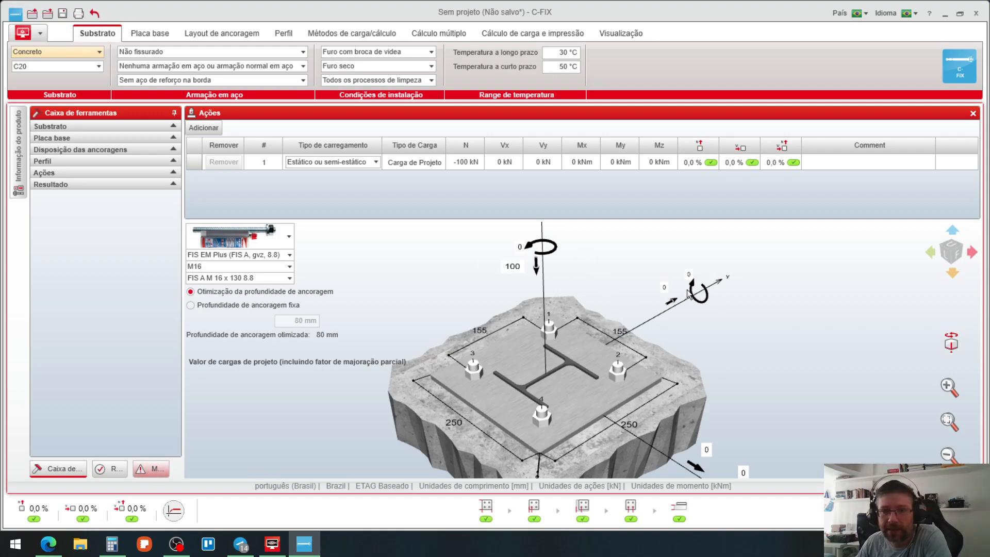
Step: Set the shear load Vy along the y axis to 50 kN
click(665, 288)
text(50)
key(Return)
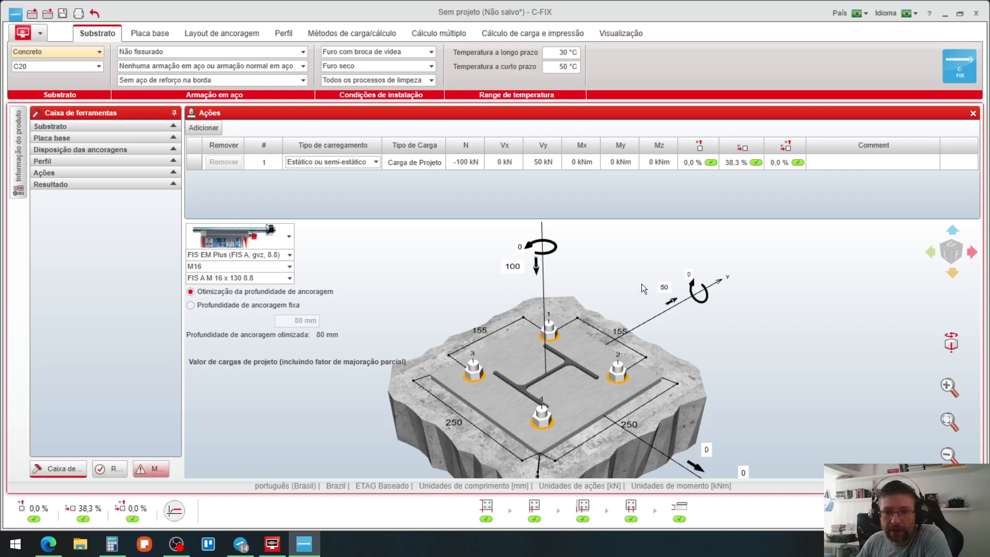
Step: Set the bending moment Mx about the x axis to 10 kNm
drag(657, 318, 699, 412)
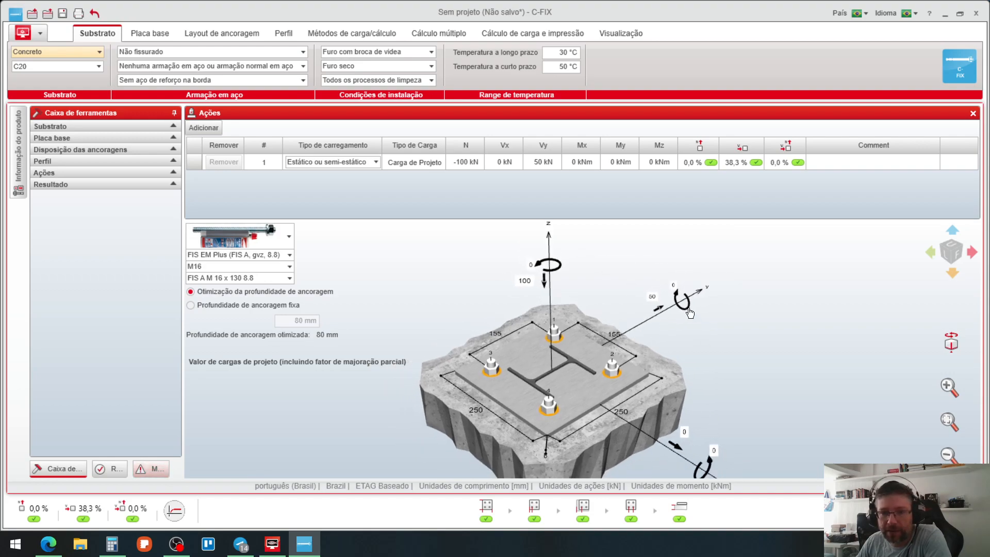
scroll(613, 320, down, 1)
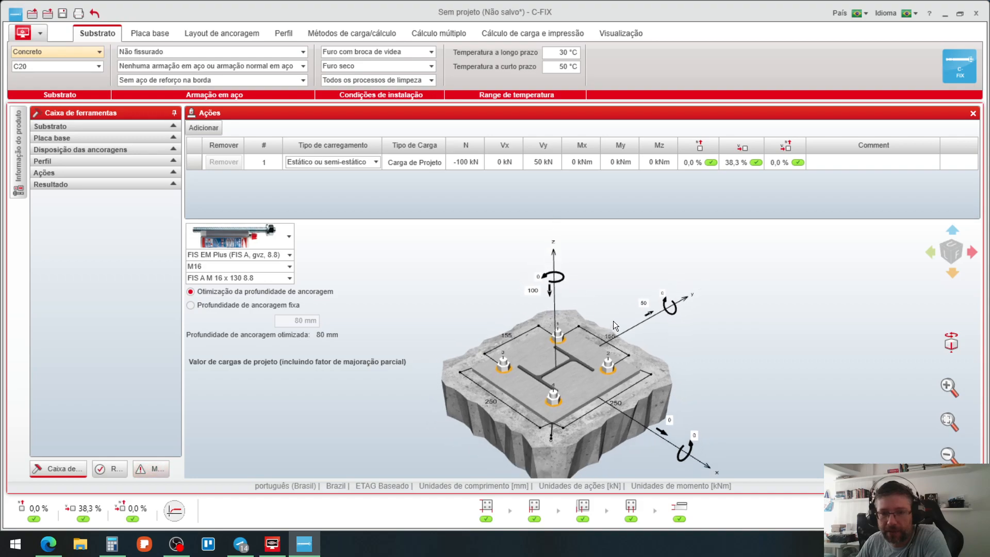
drag(643, 390, 613, 369)
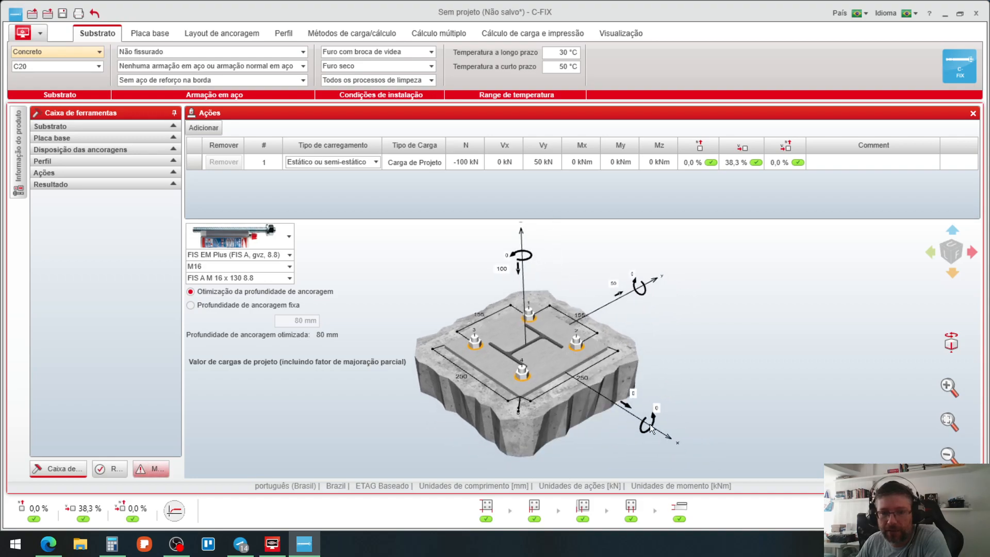
click(656, 407)
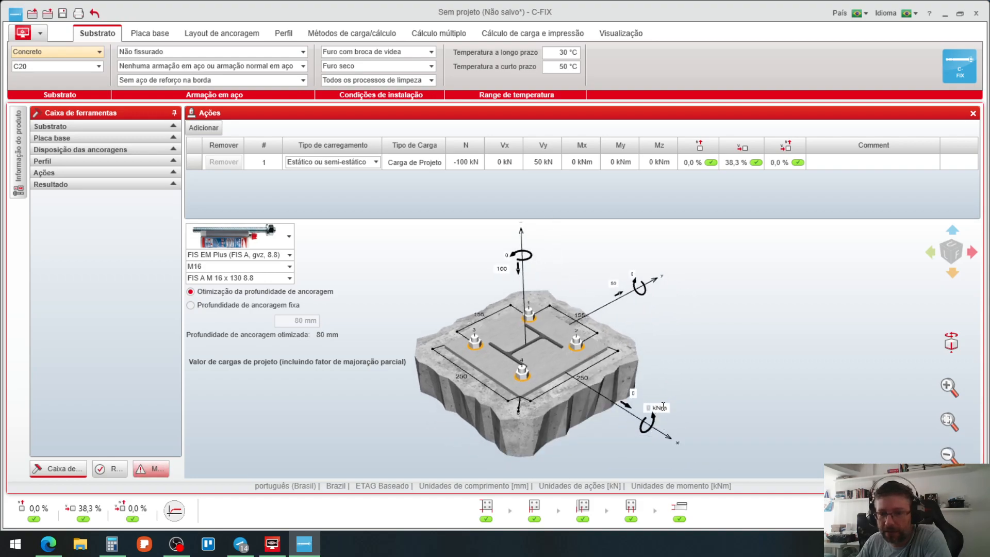
text(10)
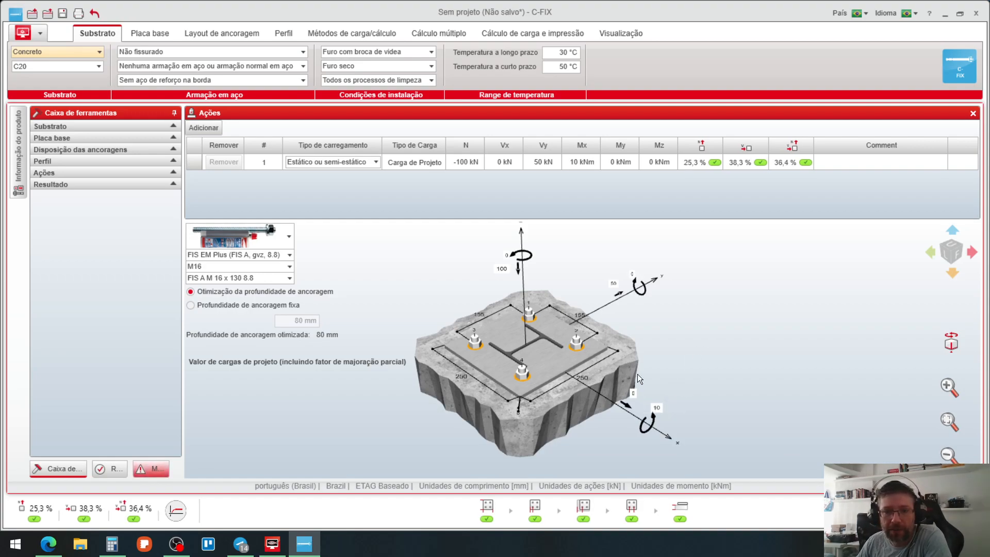
Step: Try 30 kNm for the moment Mx about the x axis and settle on 27 kNm
click(662, 410)
key(Return)
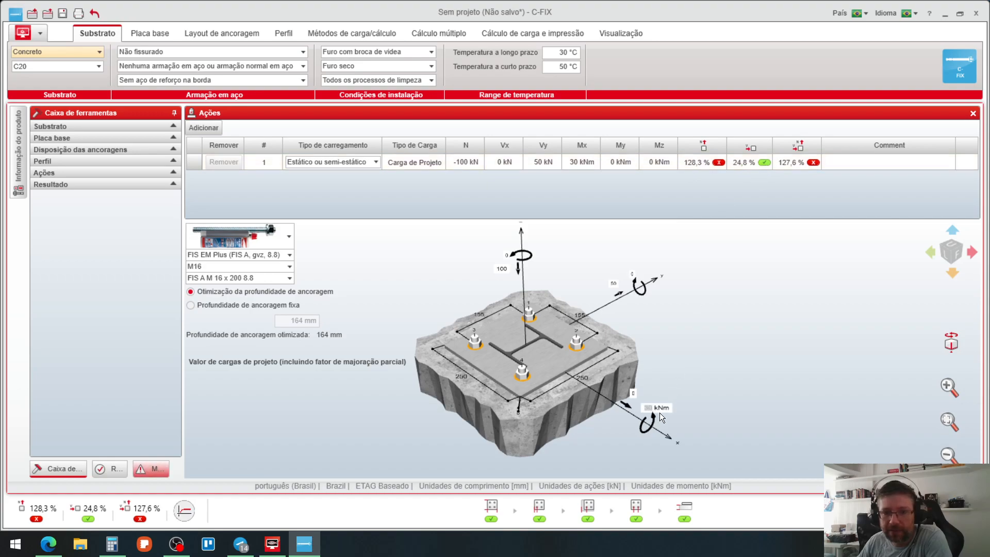
text(27)
key(Return)
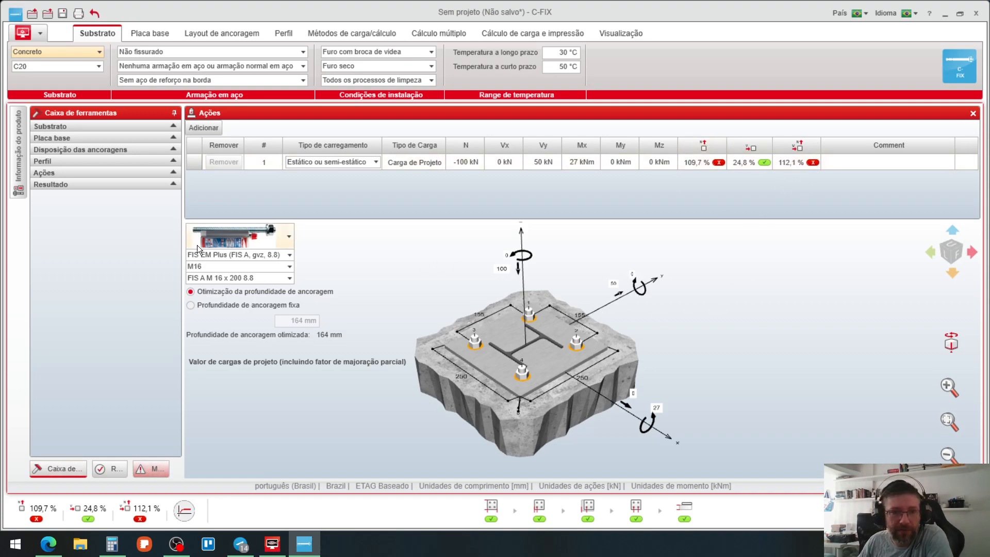
Step: Change the substrate's concrete strength class to C25 under NBR 5739-2007
click(107, 128)
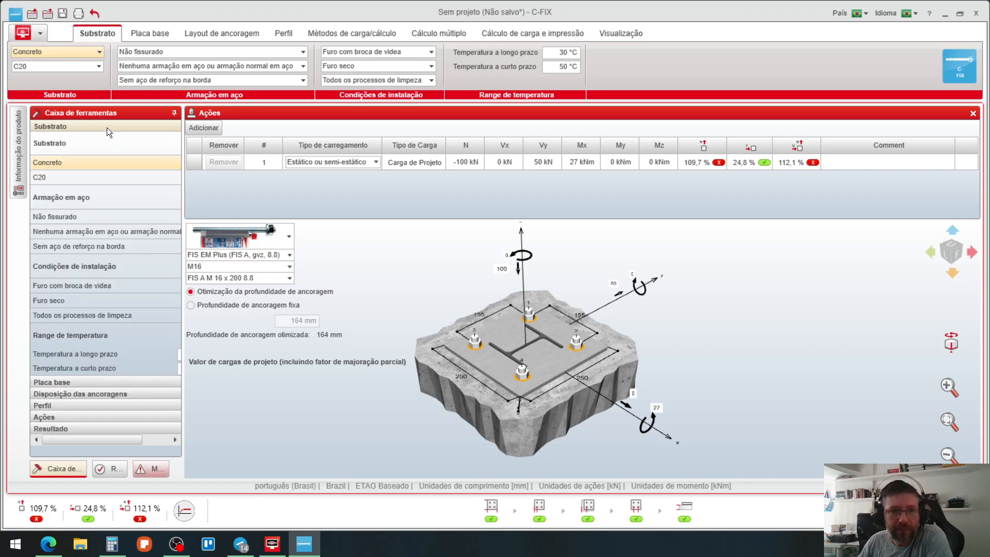
click(55, 181)
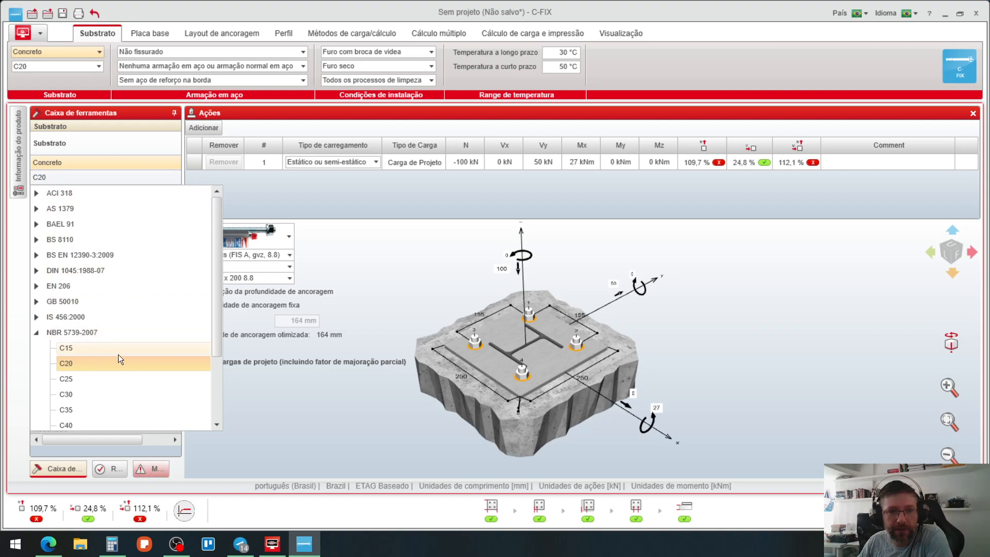
scroll(127, 356, down, 2)
scroll(132, 353, up, 1)
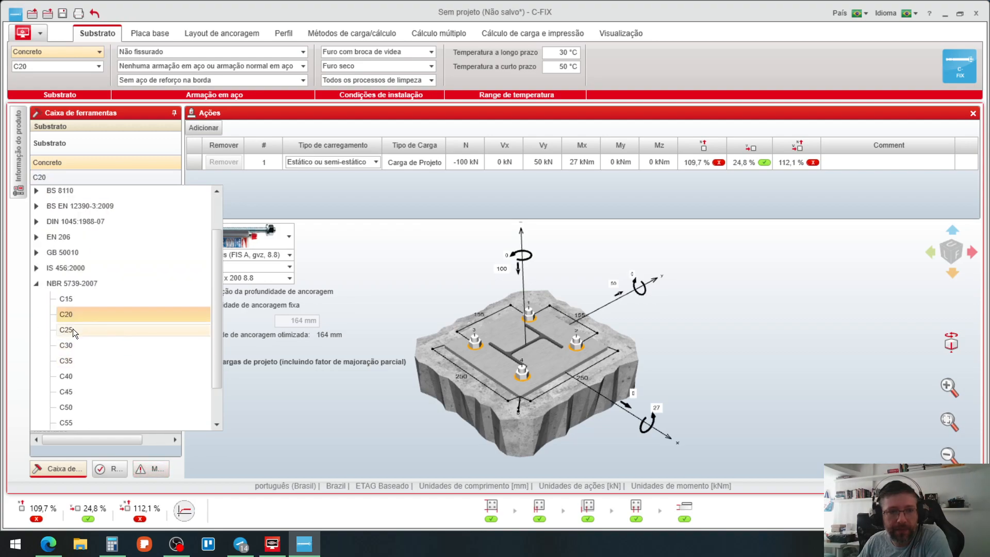
click(72, 329)
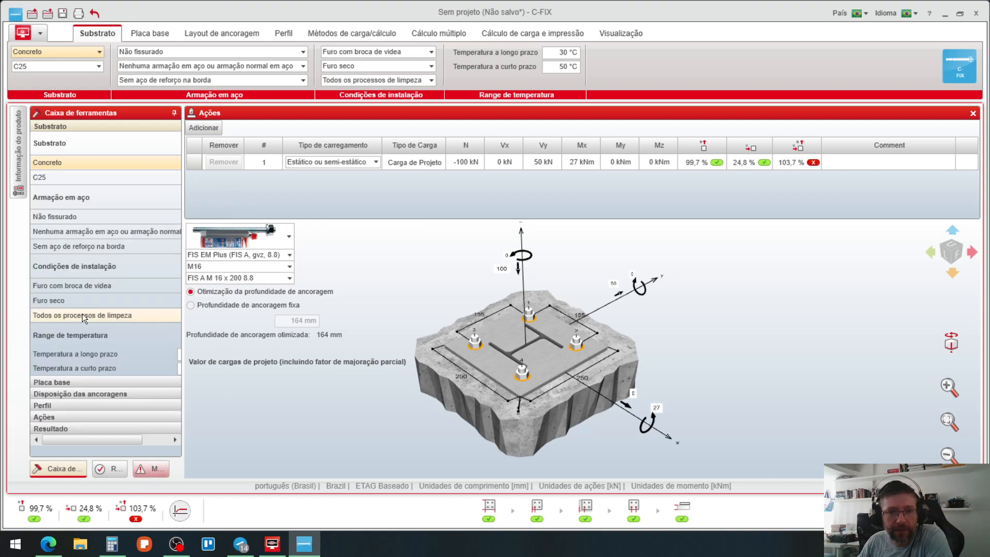
Step: Keep the drill hole condition as Furo seco and set the hole cleaning to Limpeza padrão in the installation conditions
click(61, 218)
click(106, 200)
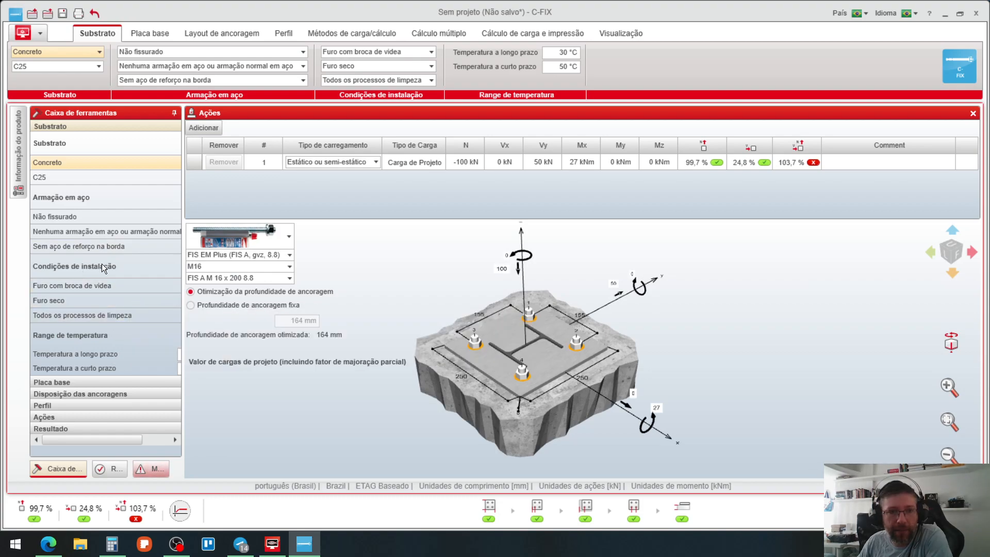
click(78, 300)
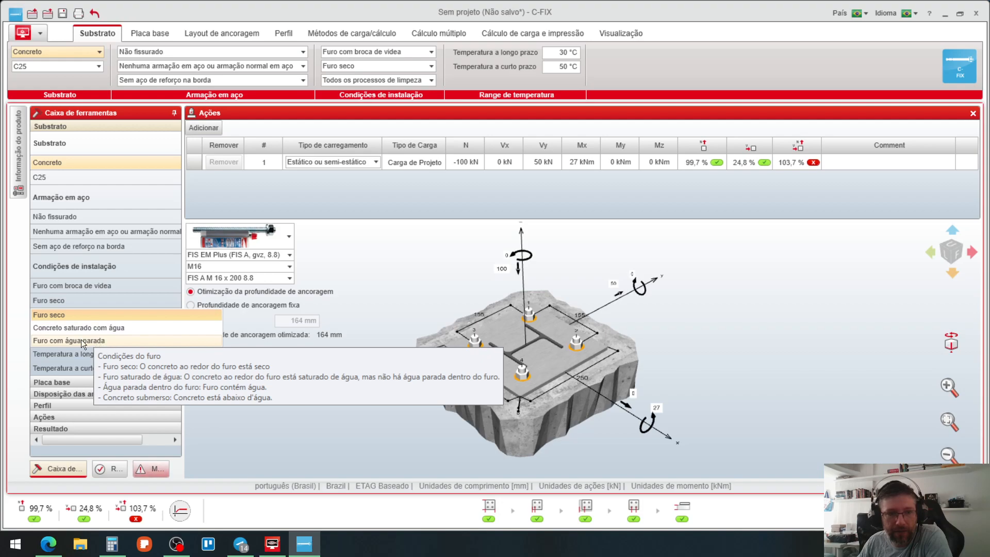
click(66, 314)
click(89, 315)
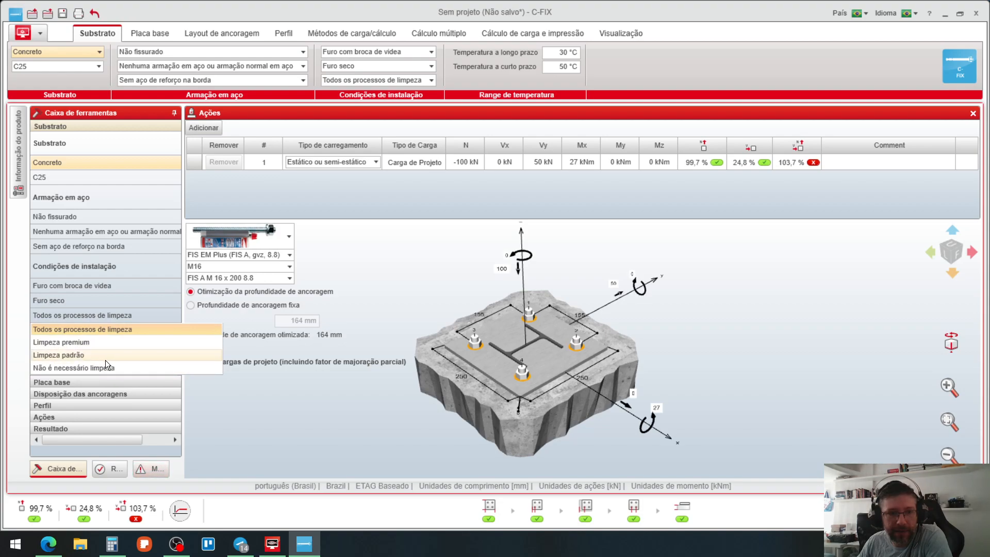
click(92, 357)
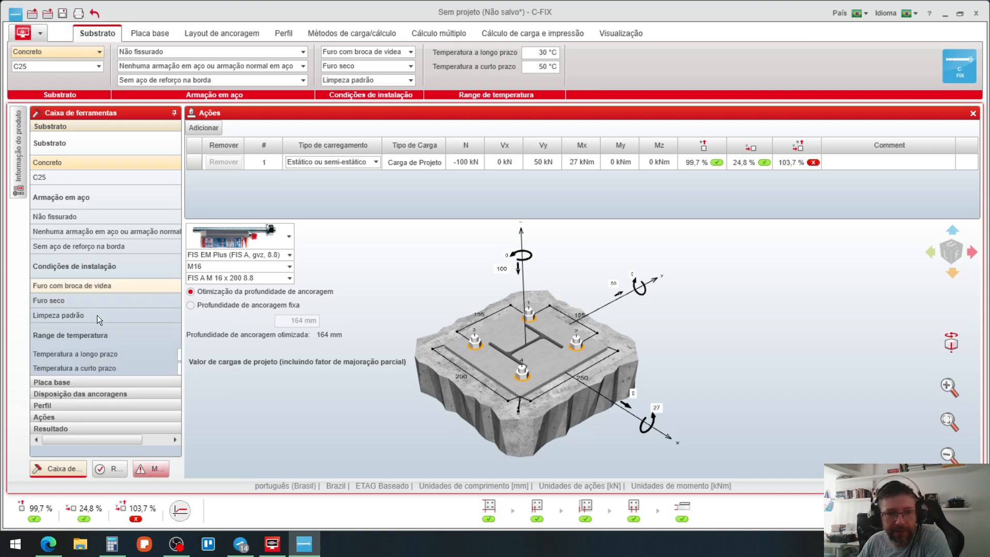
Step: Try the Elipse geometry for the base plate and view its outline in the 2D plate editor
click(94, 382)
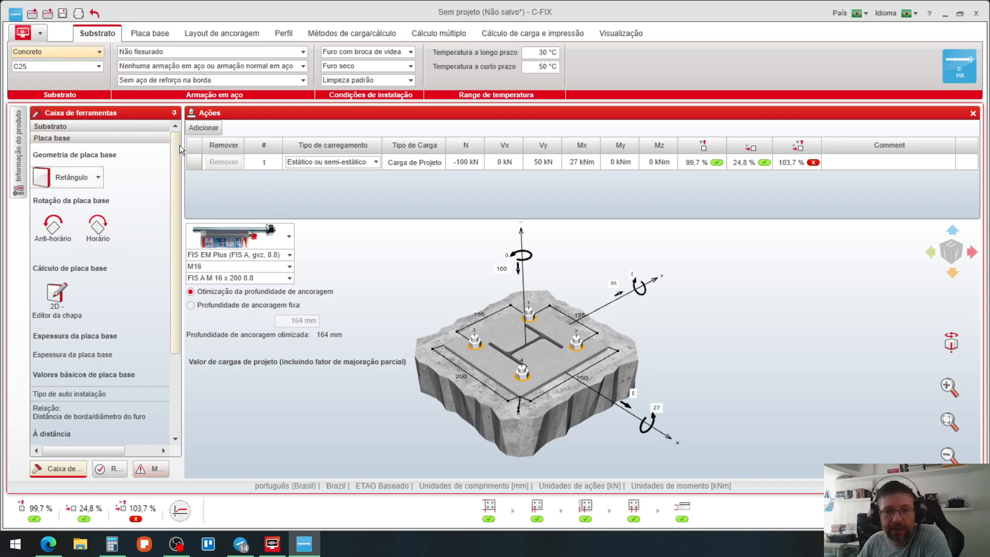
click(97, 175)
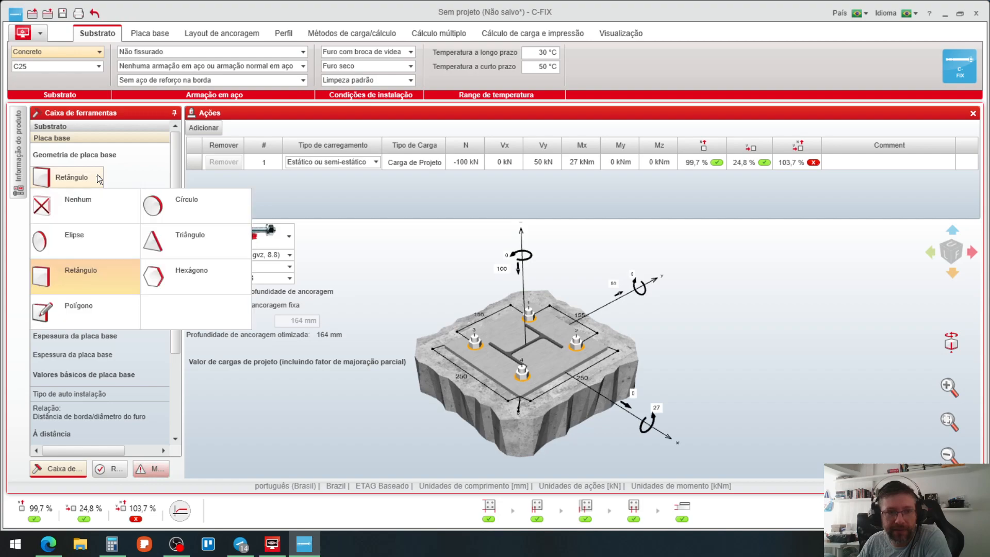
click(85, 239)
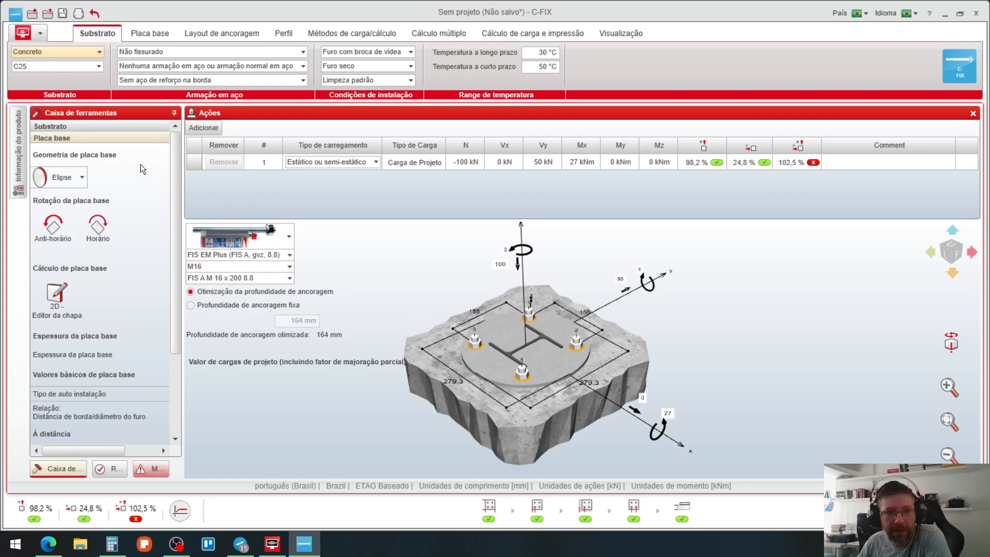
click(82, 184)
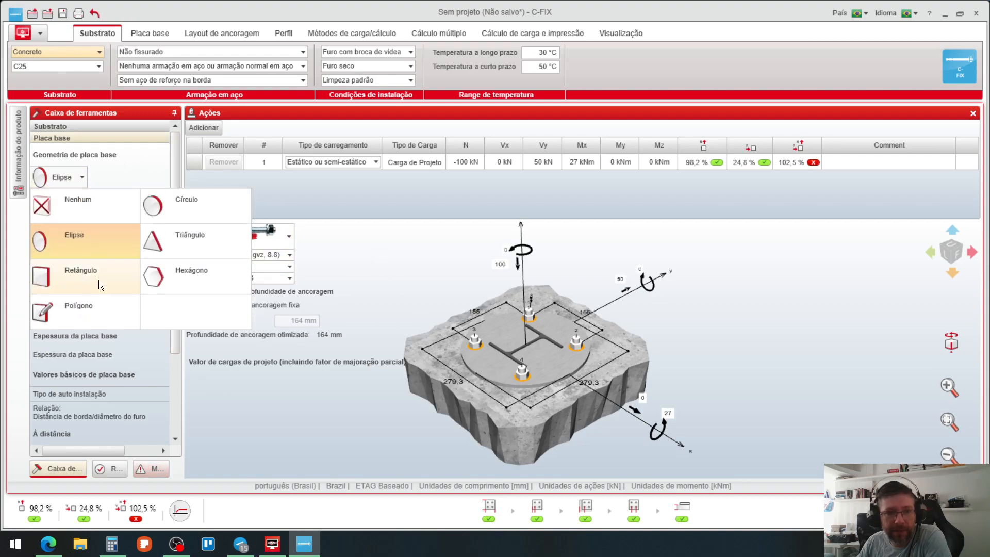
click(90, 304)
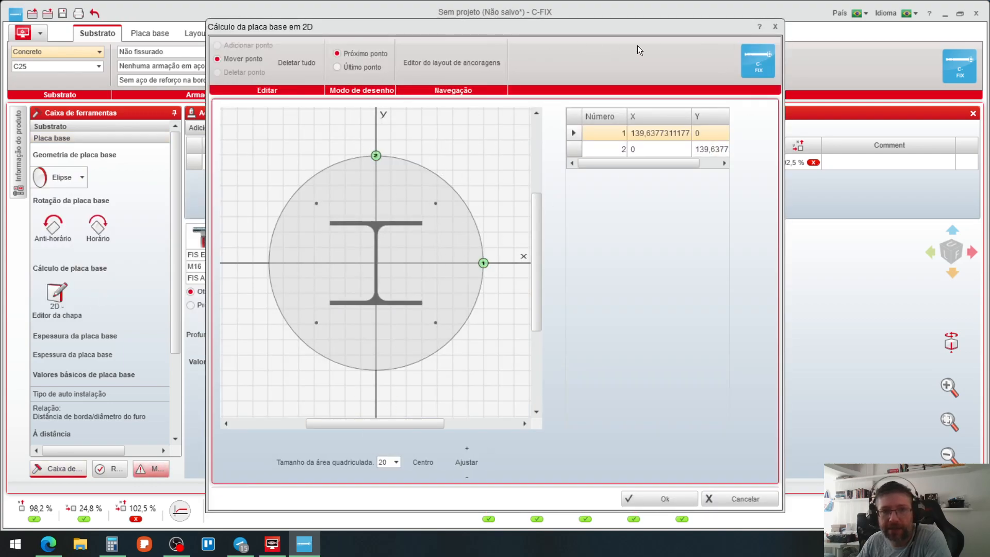
click(774, 26)
Step: Set the base plate geometry to Retângulo
click(56, 180)
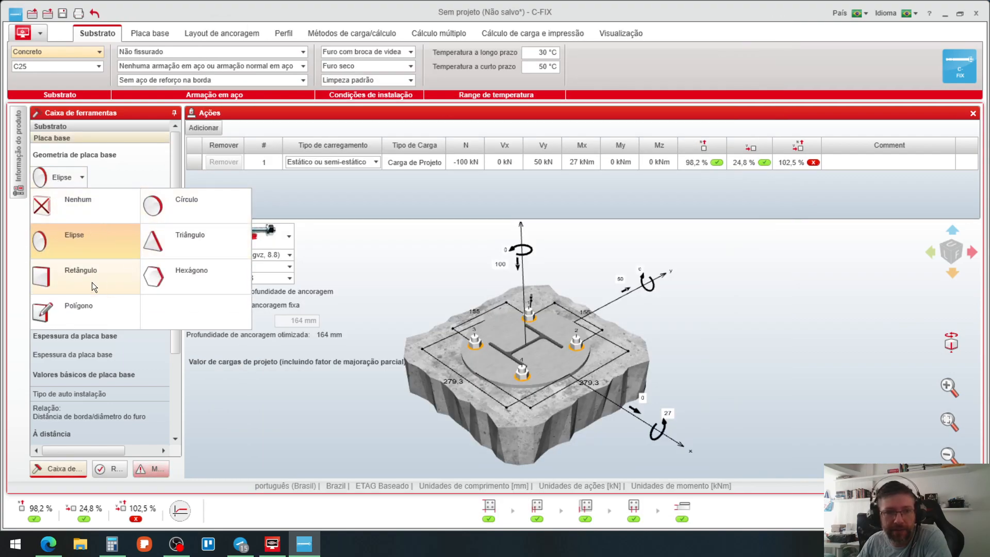
click(95, 282)
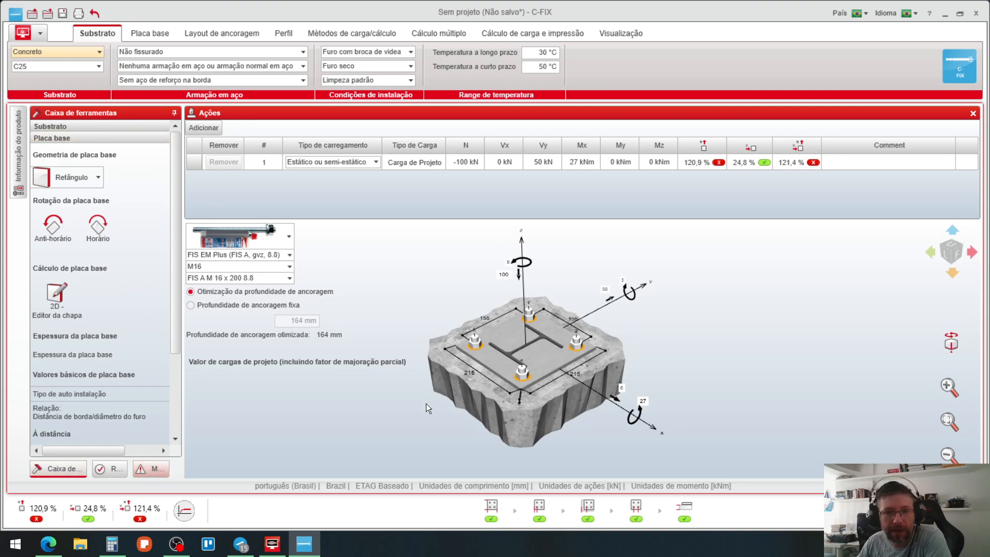
scroll(425, 402, up, 3)
Step: Change the anchor layout on the base plate to Seis
scroll(104, 329, down, 4)
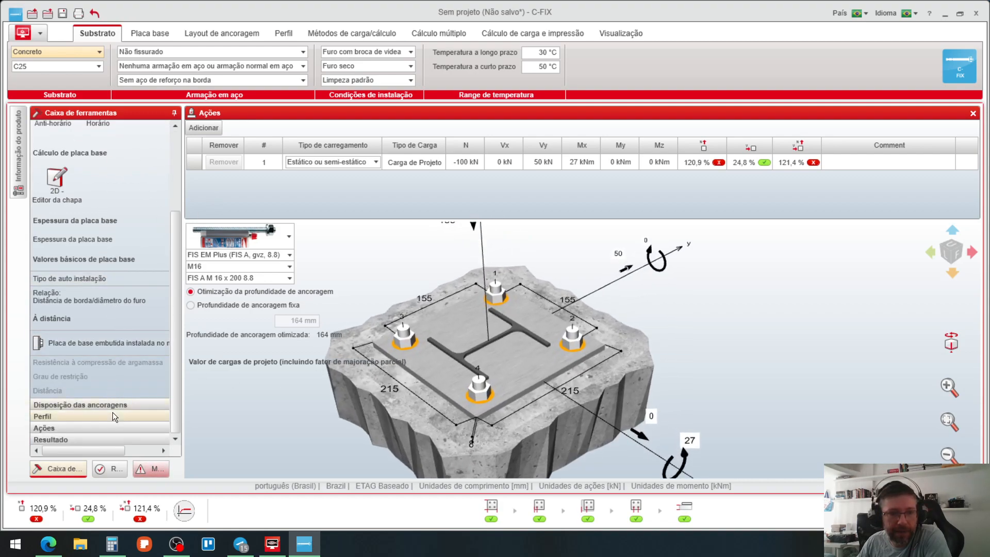
click(115, 403)
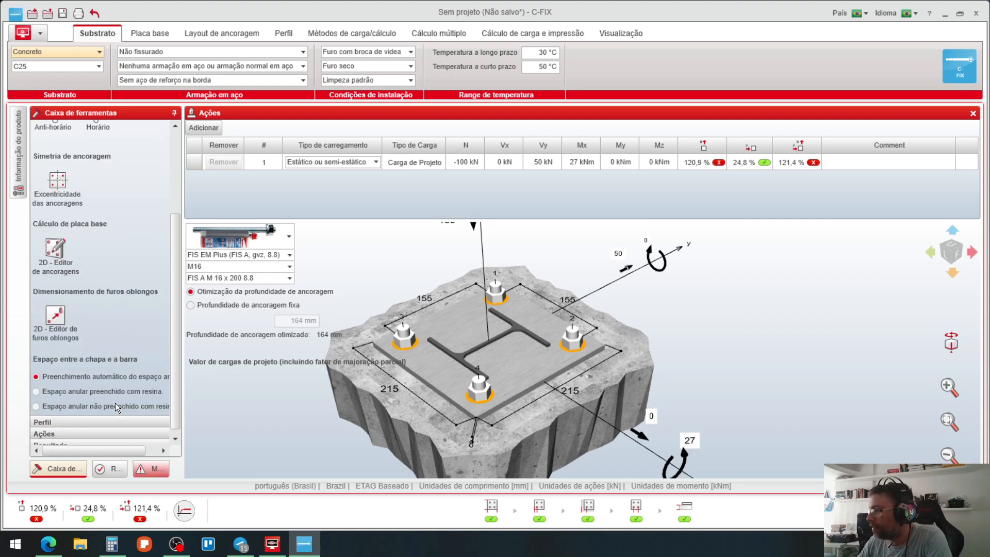
scroll(67, 222, up, 4)
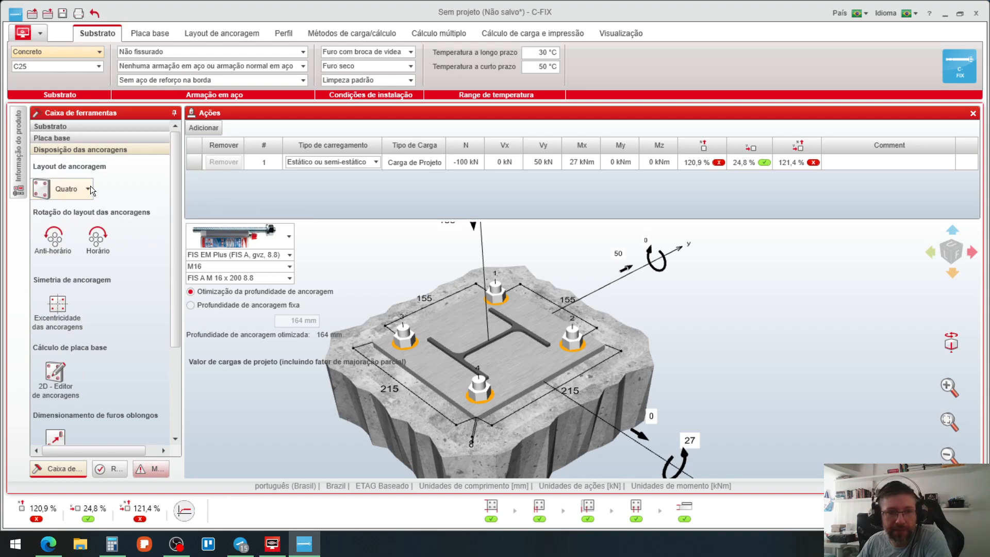
click(88, 189)
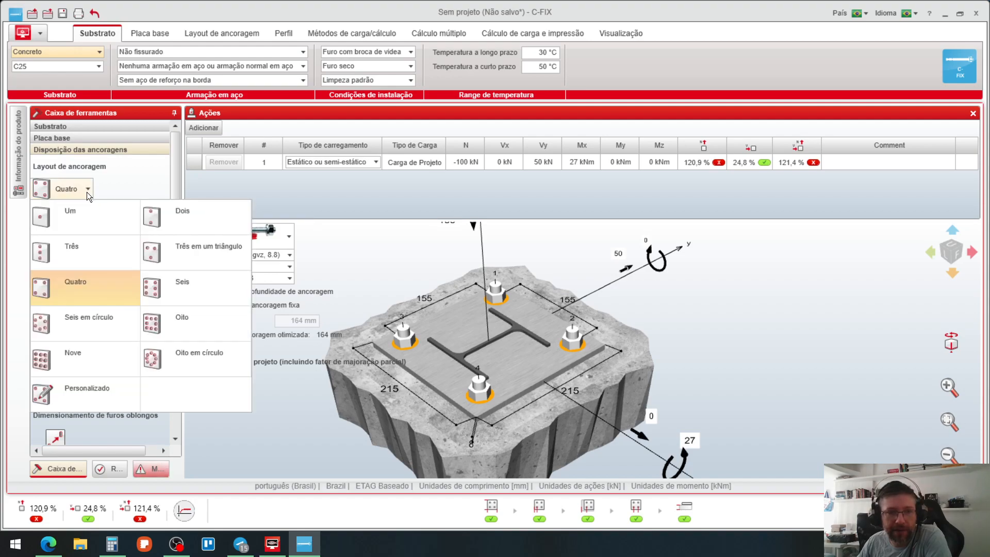
click(170, 286)
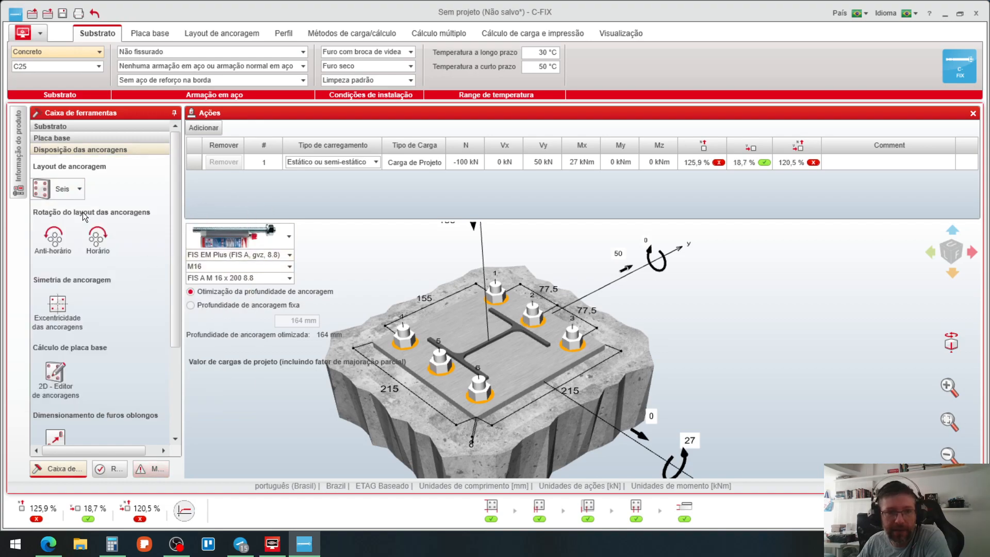
Step: Rotate the six-anchor layout clockwise and check the anchor coordinates in the 2D anchor editor
click(101, 238)
click(98, 239)
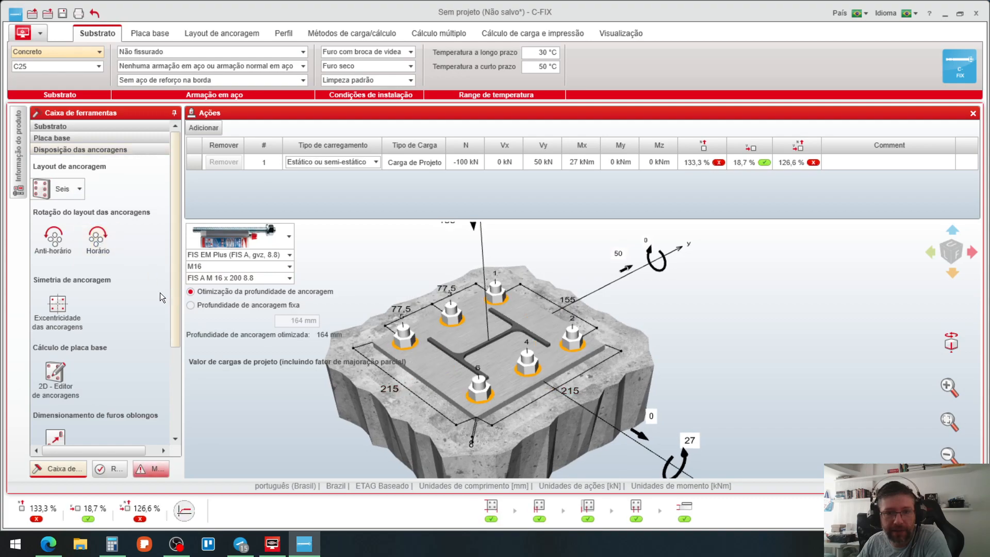
click(60, 386)
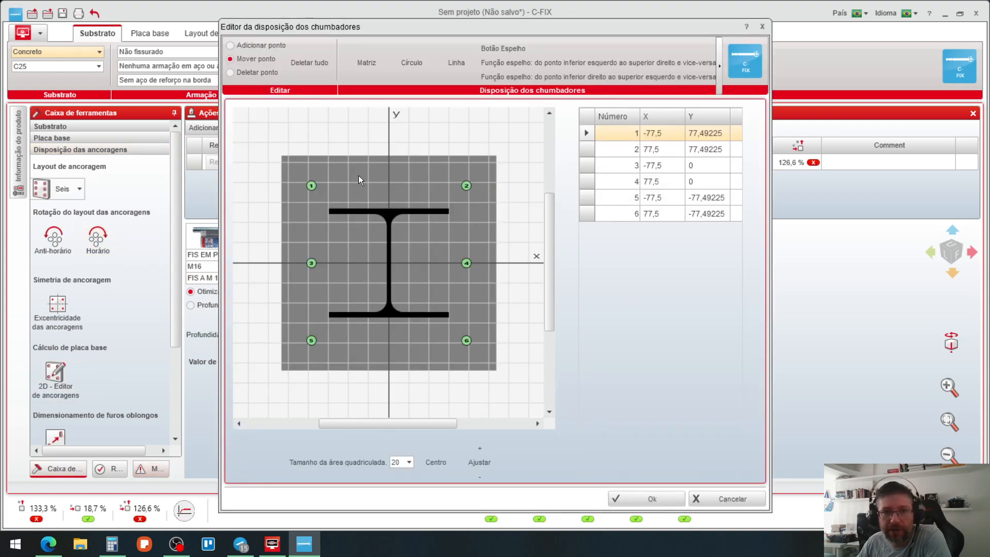
click(762, 27)
Step: Change the steel profile on the base plate to HEAA 160 and enable custom profile dimensions
scroll(97, 419, down, 3)
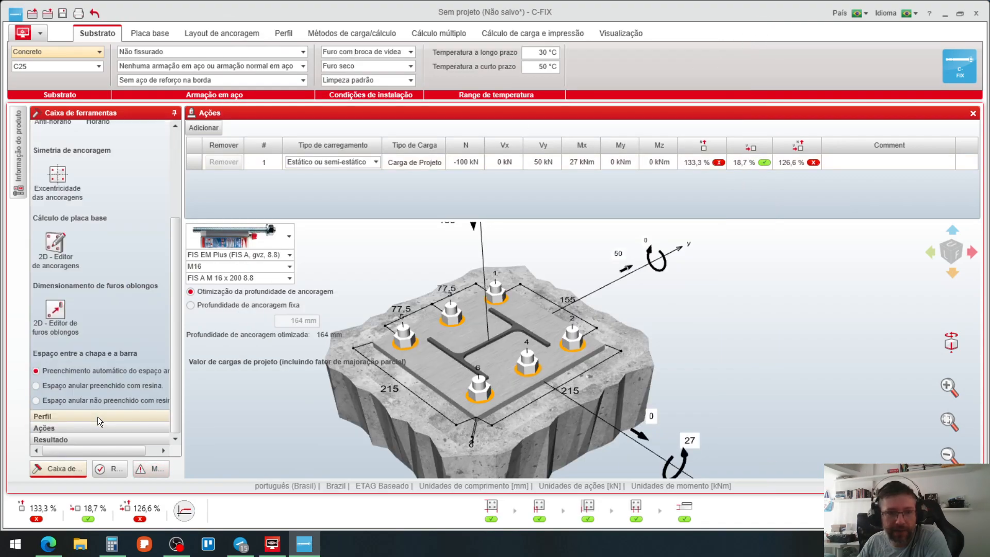
click(61, 417)
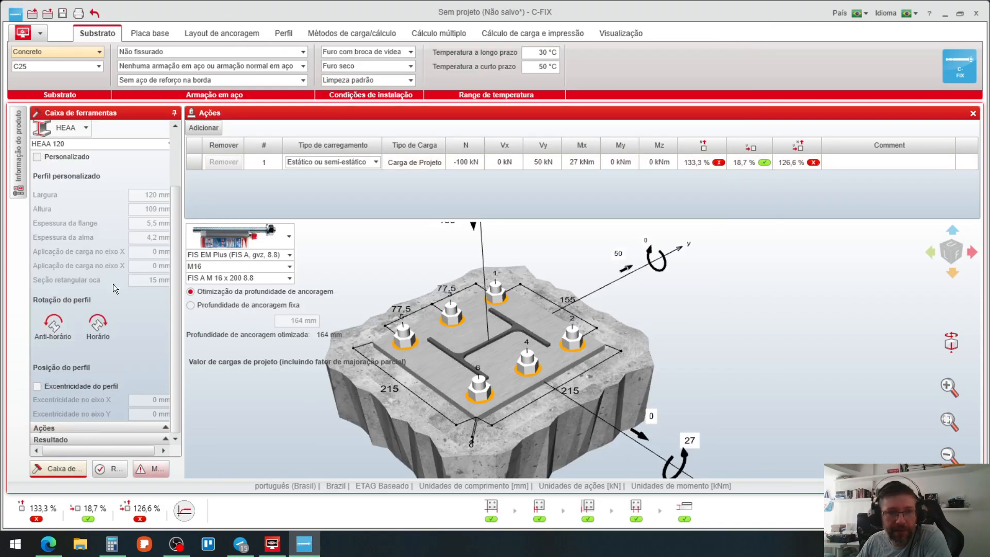
scroll(116, 217, up, 2)
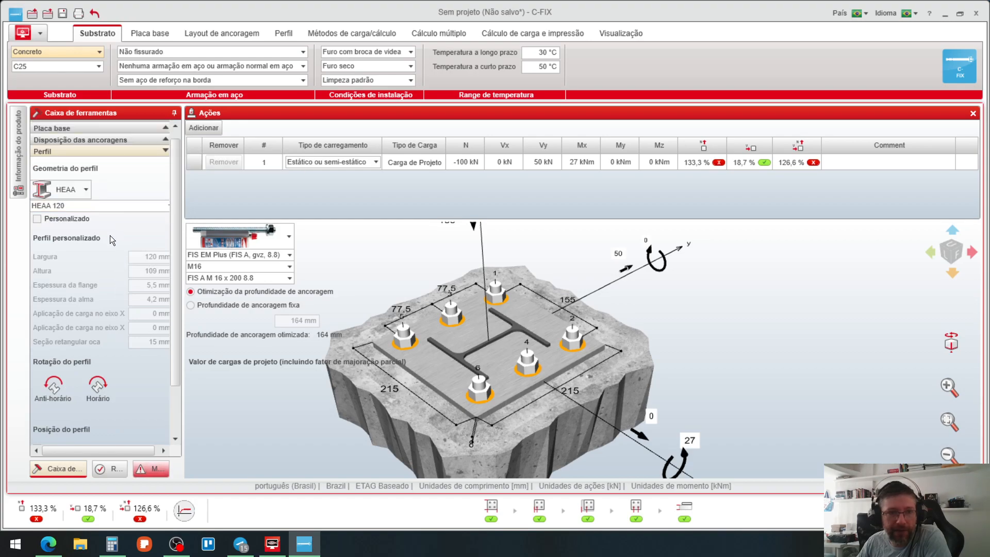
click(148, 205)
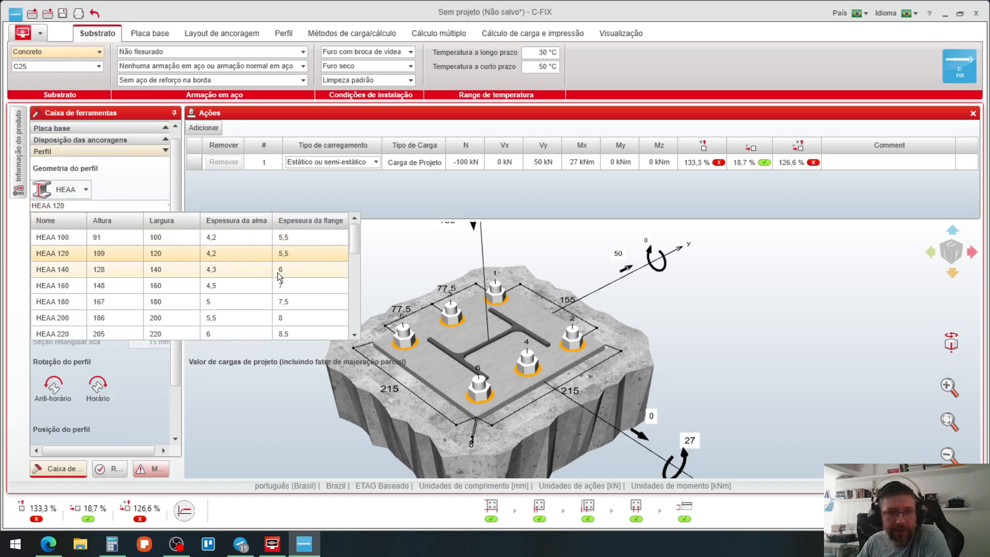
scroll(279, 272, down, 5)
scroll(280, 273, up, 5)
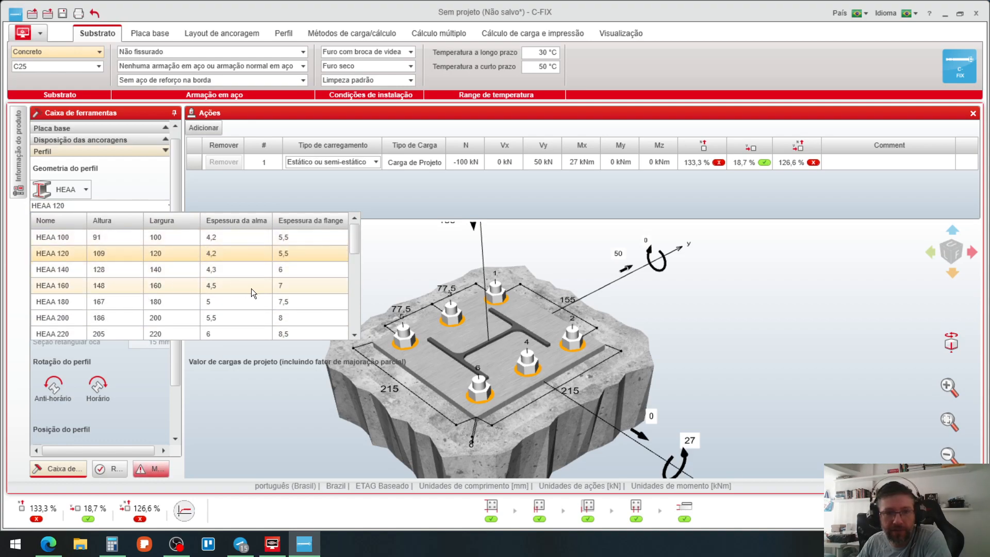
click(236, 288)
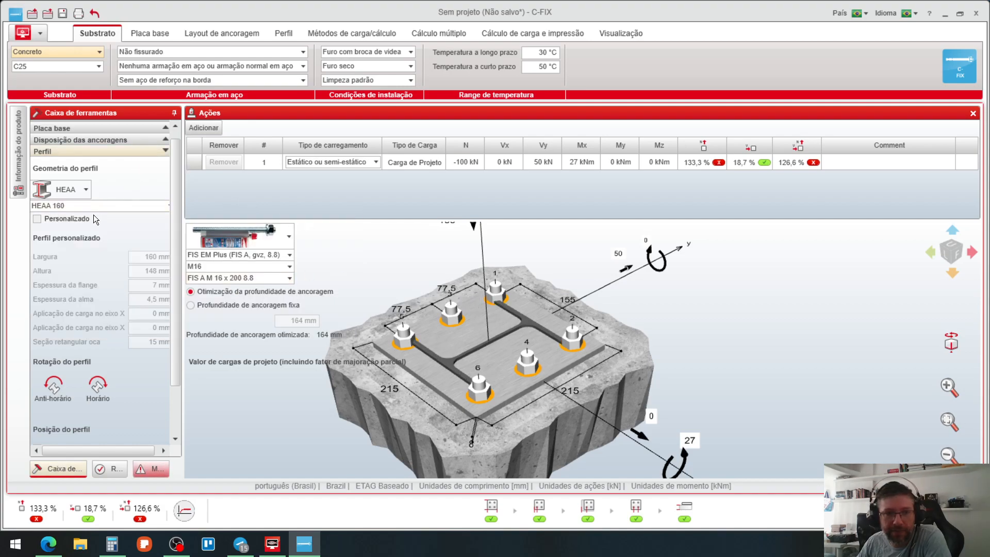
click(37, 218)
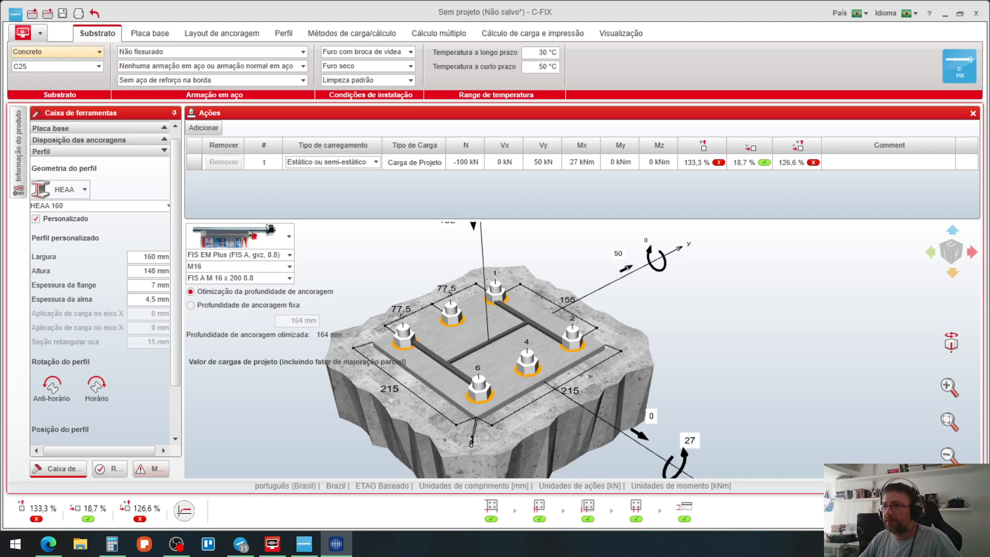
Step: Switch to TRAME and look up the basic dimensions of the Gerdau H profile W200x41.7
drag(989, 16, 318, 4)
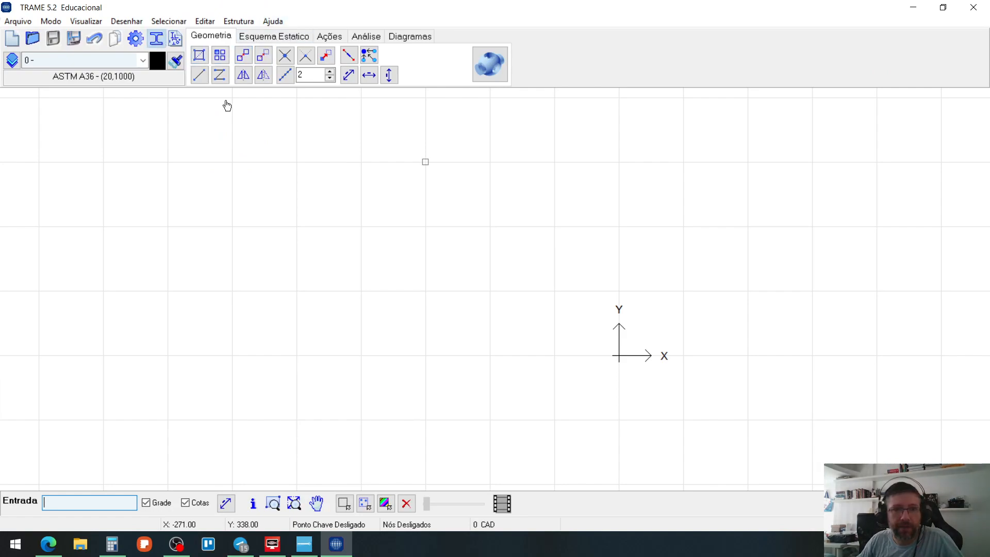
drag(989, 206, 455, 29)
click(332, 77)
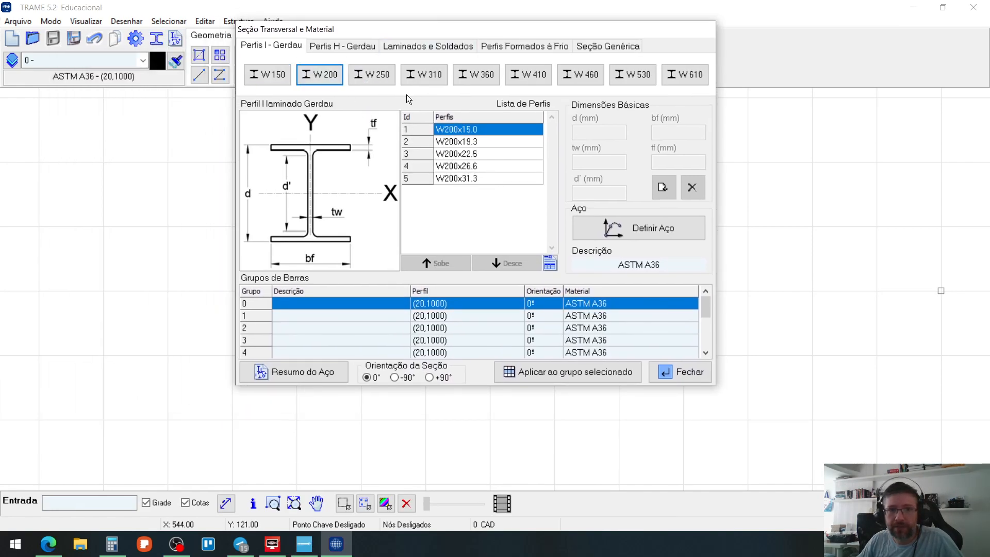
click(342, 46)
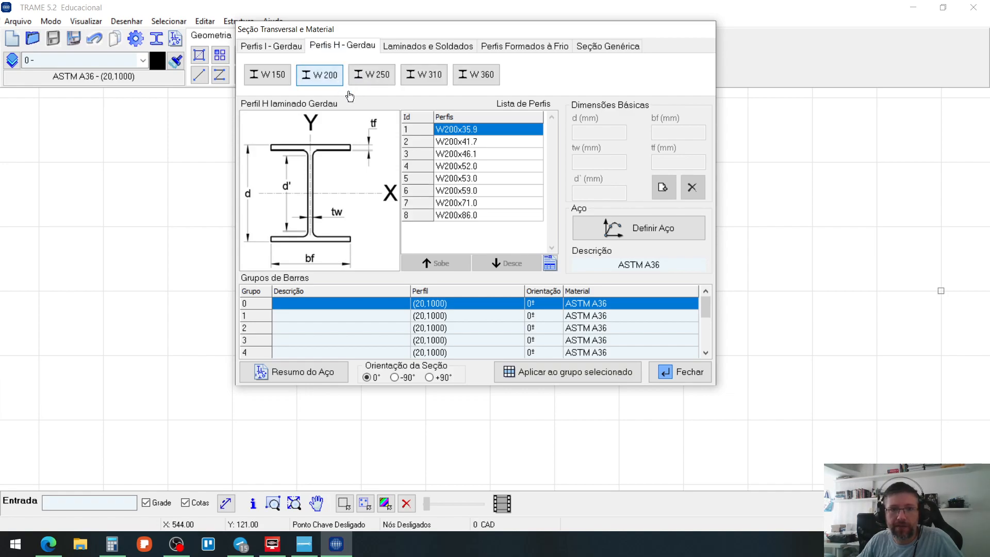
click(467, 144)
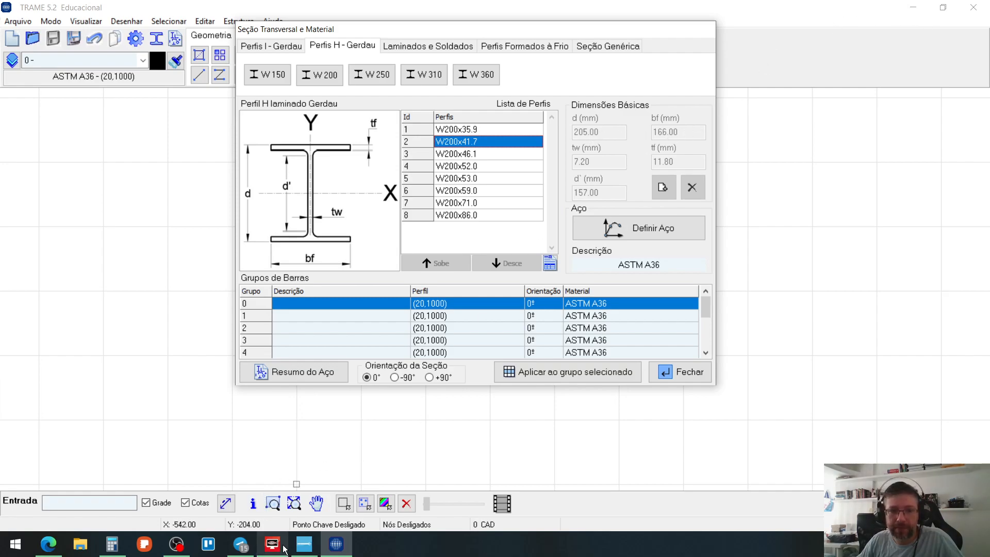
Step: Switch back to C-FIX and set the custom profile's width (Largura) to 166 mm, rechecking the W200x41.7 dimensions in TRAME
click(302, 545)
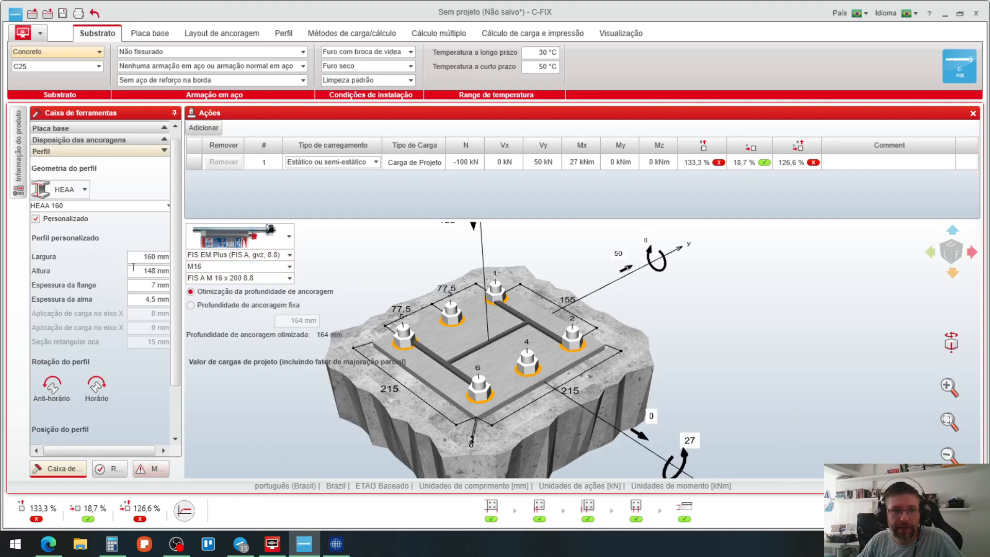
click(139, 258)
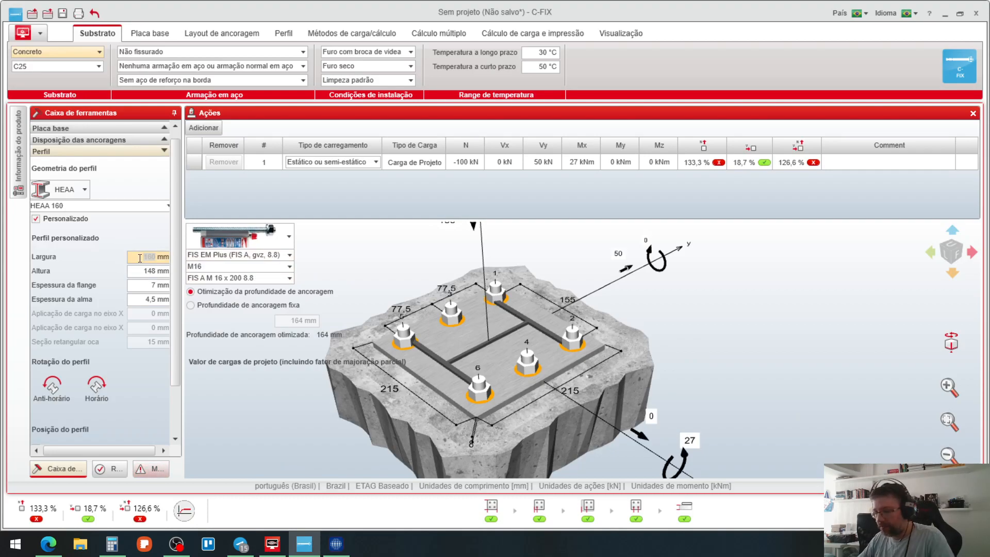
click(333, 546)
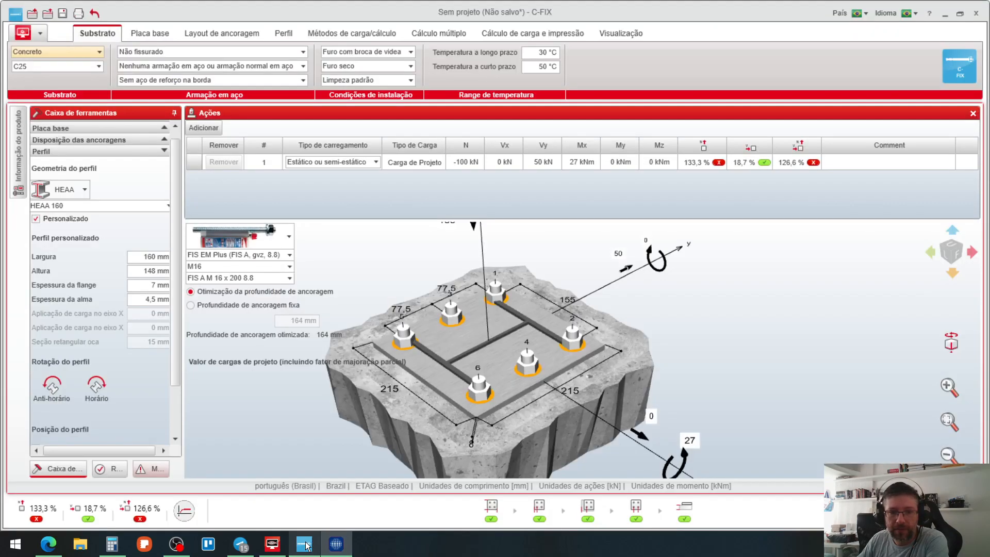
click(304, 544)
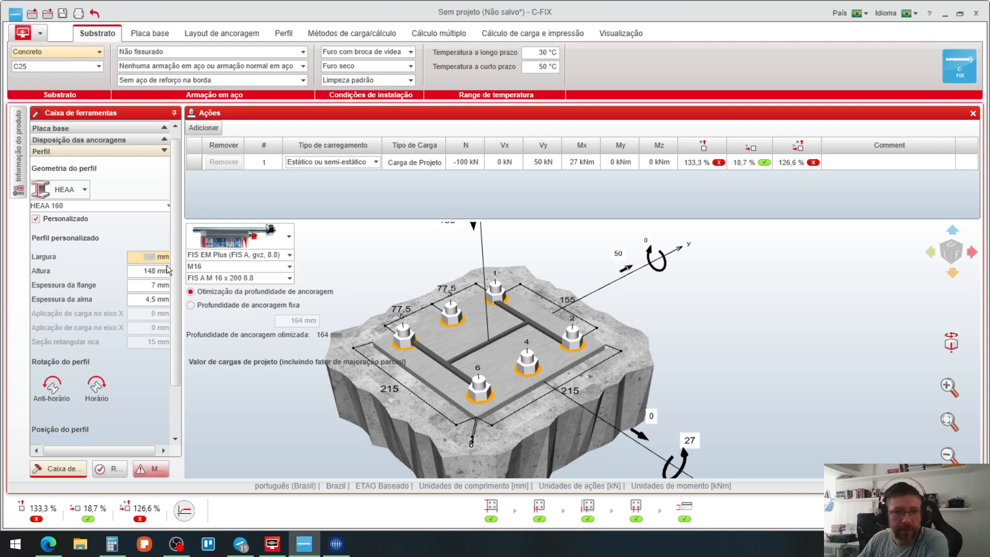
text(4)
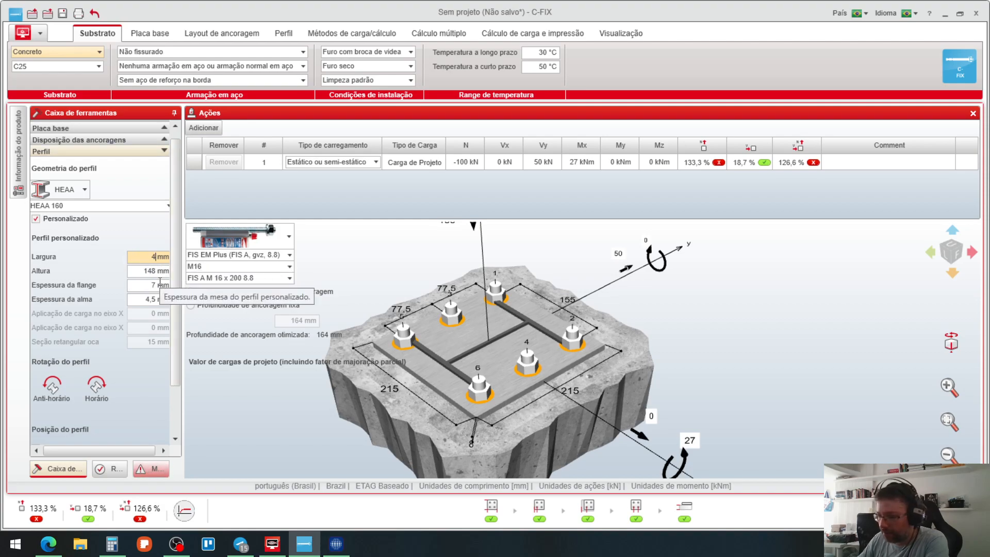
text(66)
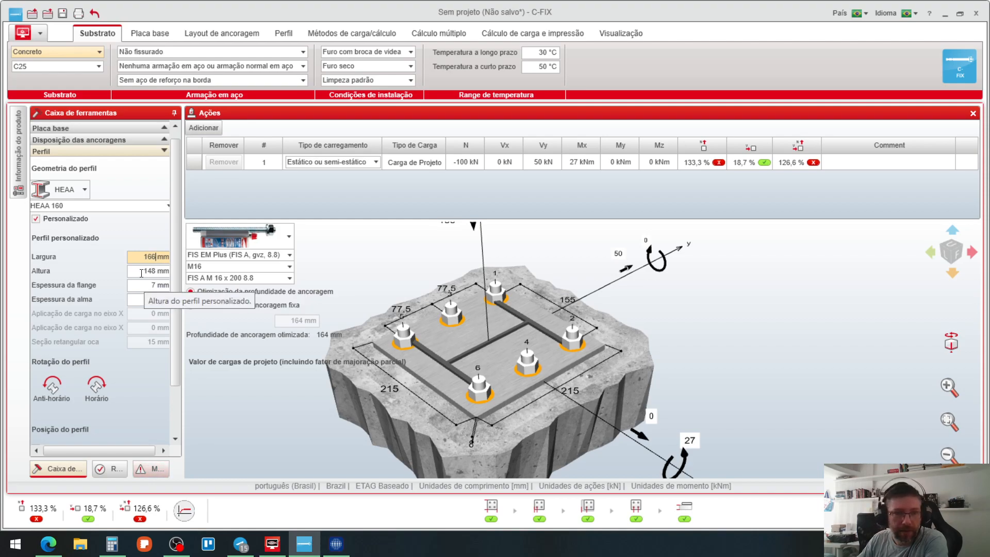
Step: Set the custom profile's height (Altura) to 205 mm and flange thickness (Espessura da flange) to 11,8 mm, checking W200x41.7 in TRAME
click(141, 272)
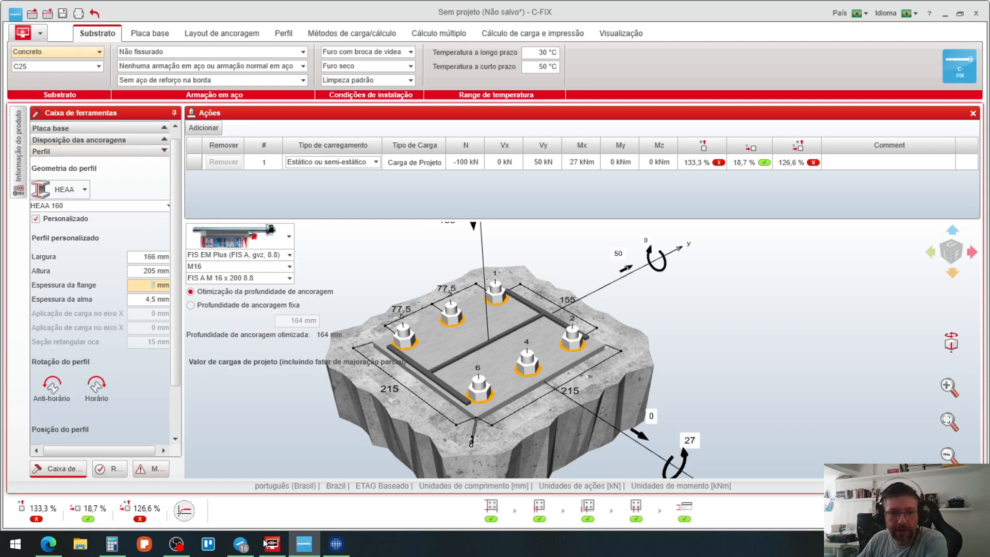
click(335, 545)
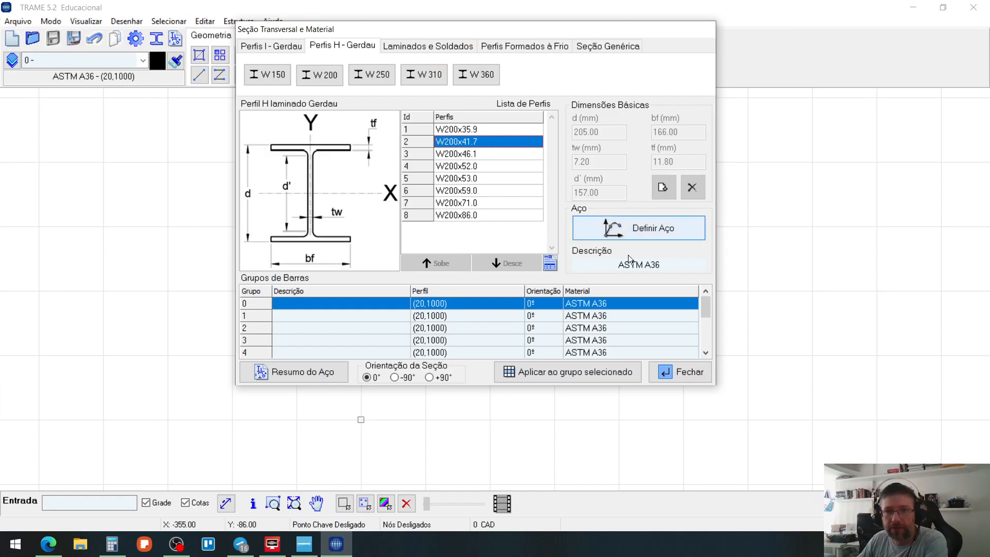
click(308, 552)
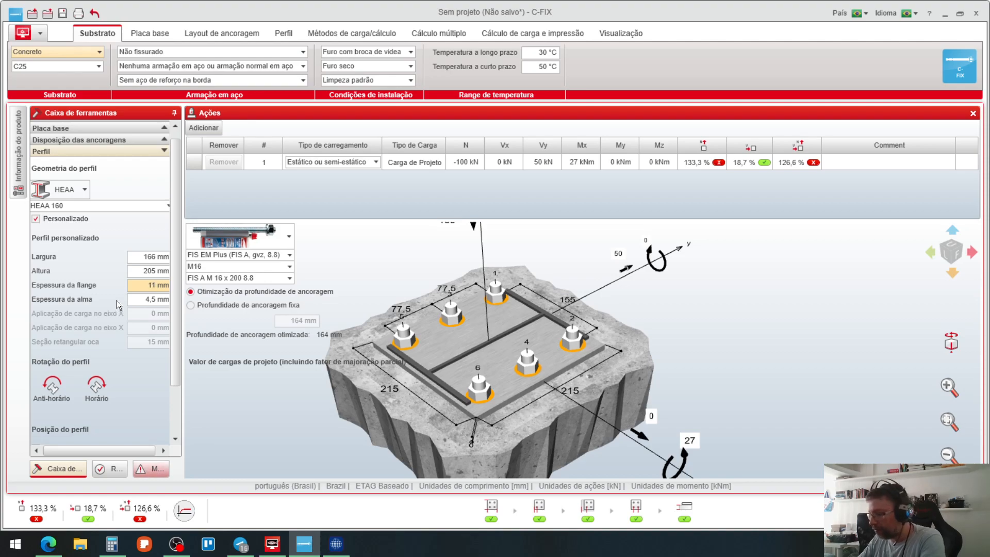
text(7)
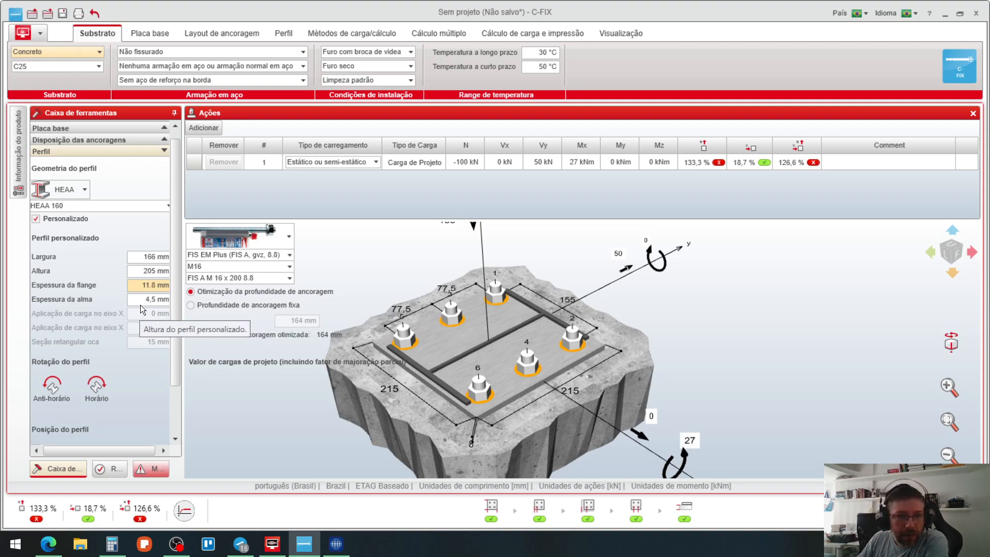
click(140, 301)
click(144, 284)
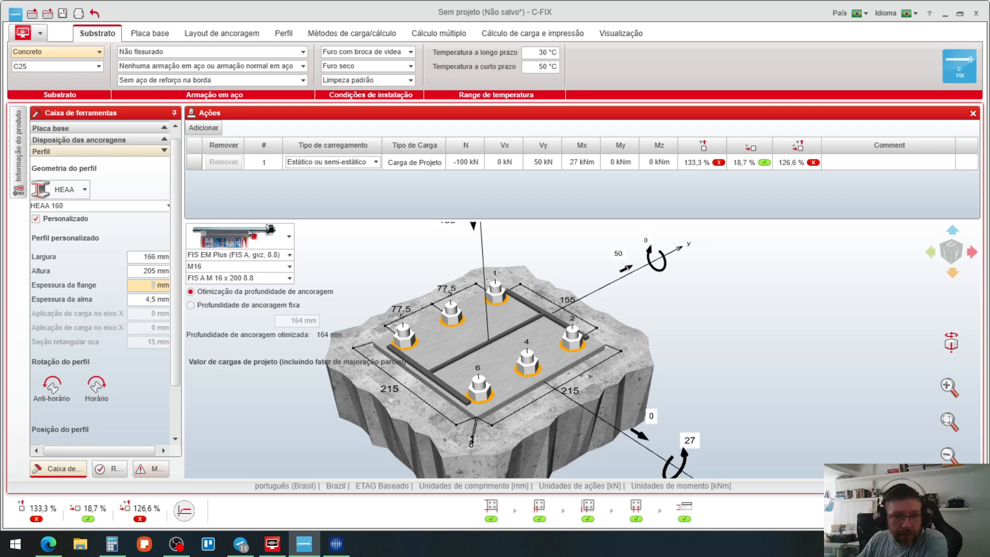
text(11,8)
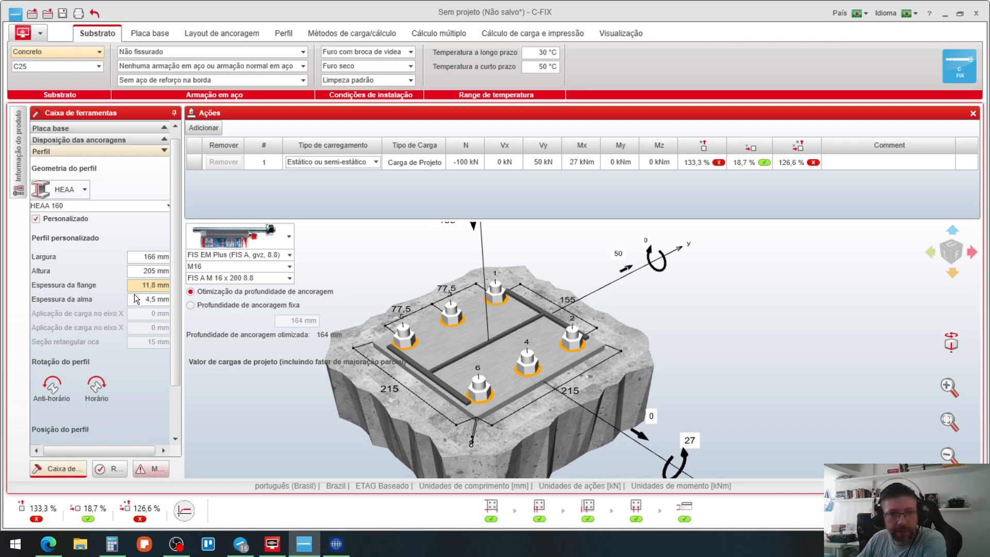
Step: Set the custom profile's web thickness (Espessura da alma) to 7,2 mm, rechecking the W200x41.7 dimensions in TRAME
click(138, 300)
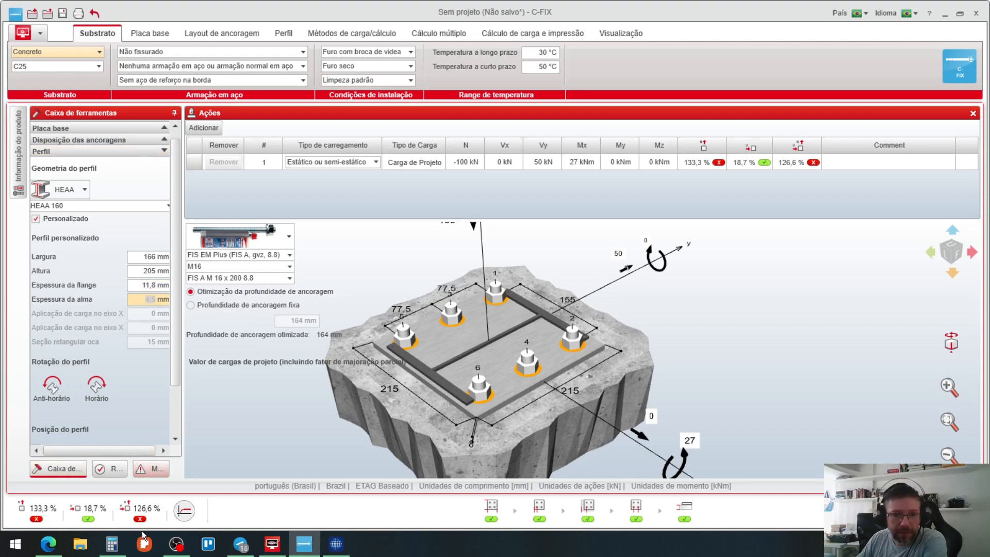
click(327, 546)
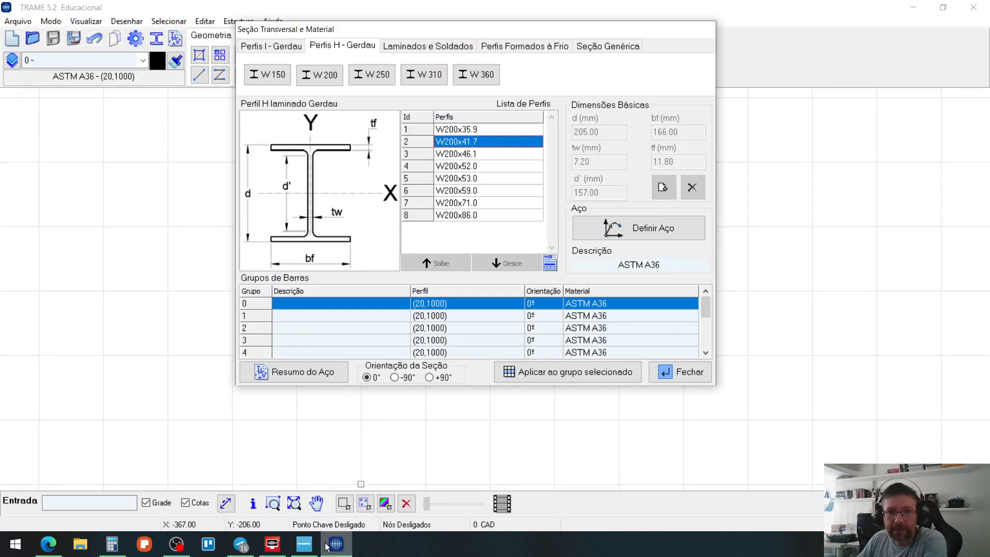
click(304, 544)
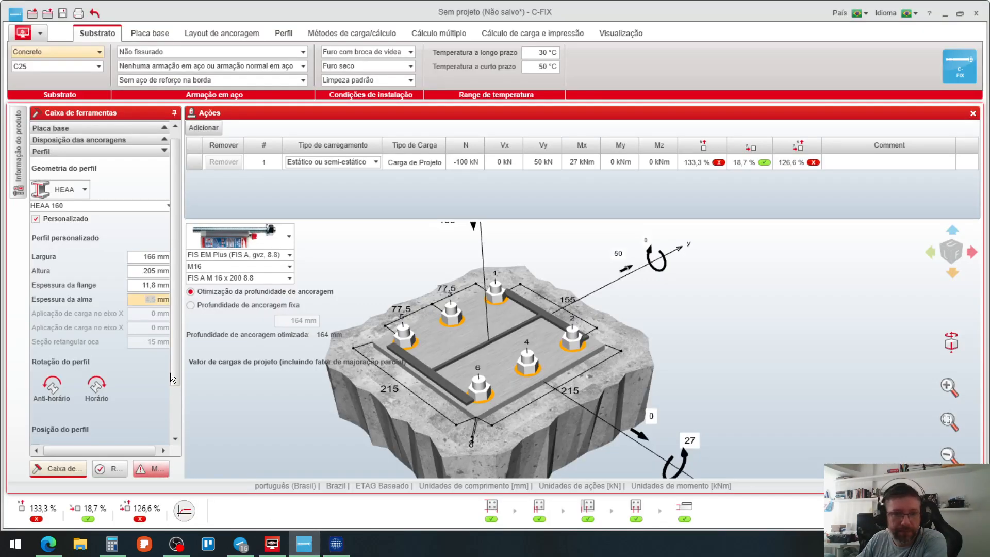
text(7,2)
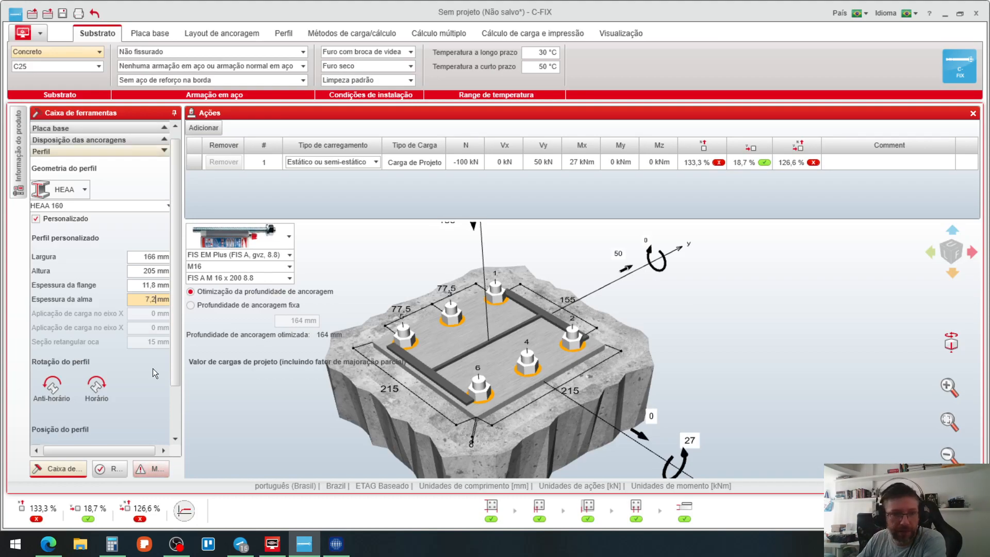
Step: Change the base plate geometry to Polígono and move its corners 1 to 4 to (120, 160), (120, -140), (-140, -140) and (-120, 160)
click(76, 128)
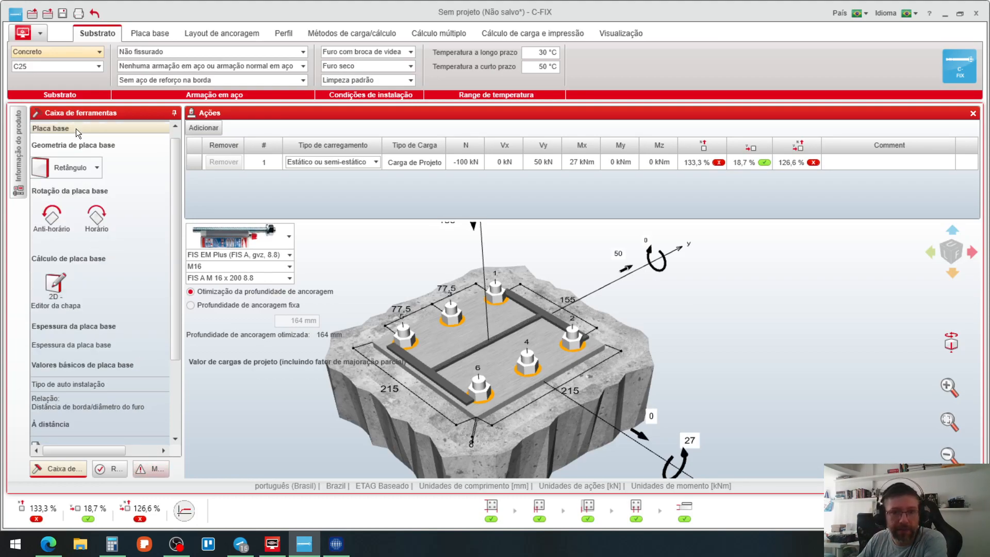
click(86, 166)
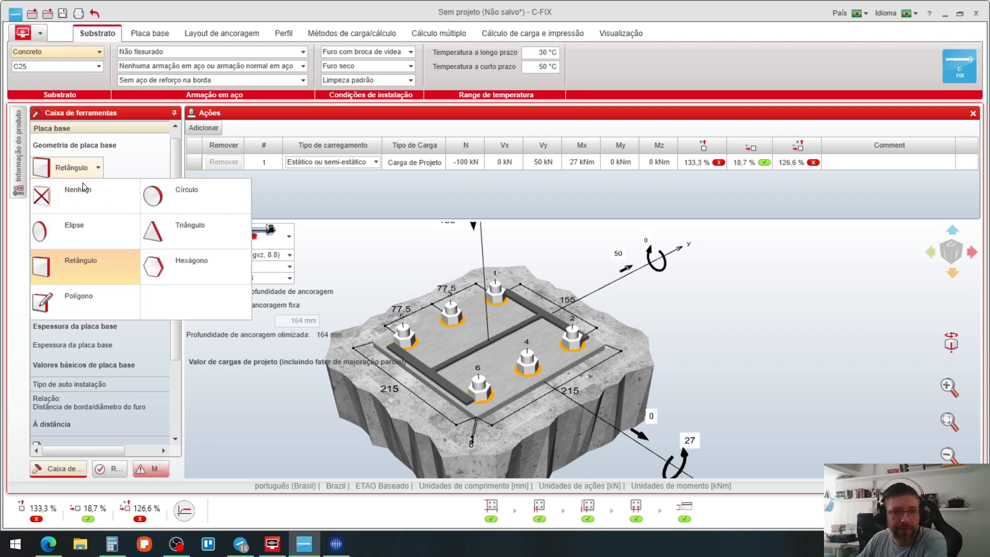
click(119, 299)
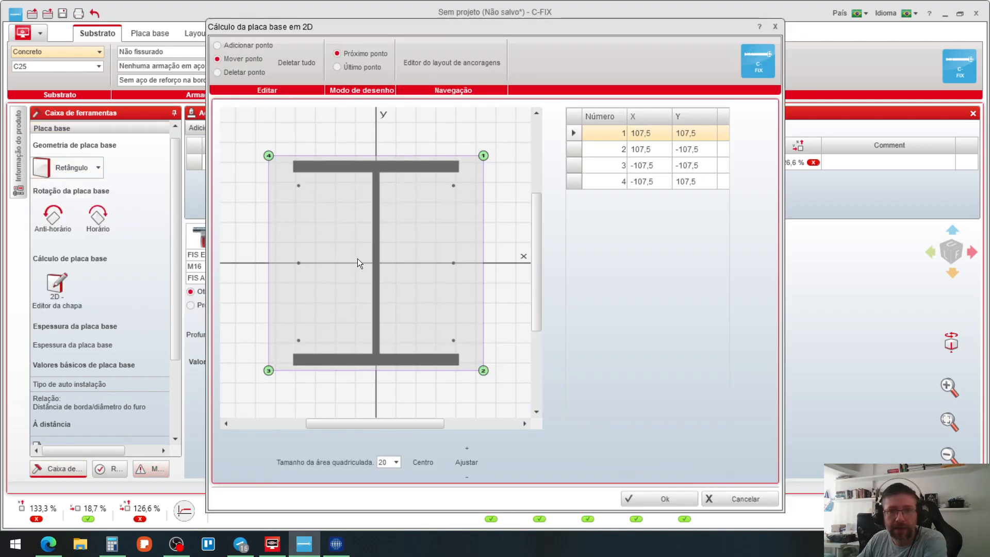
drag(269, 155, 259, 110)
drag(268, 371, 233, 400)
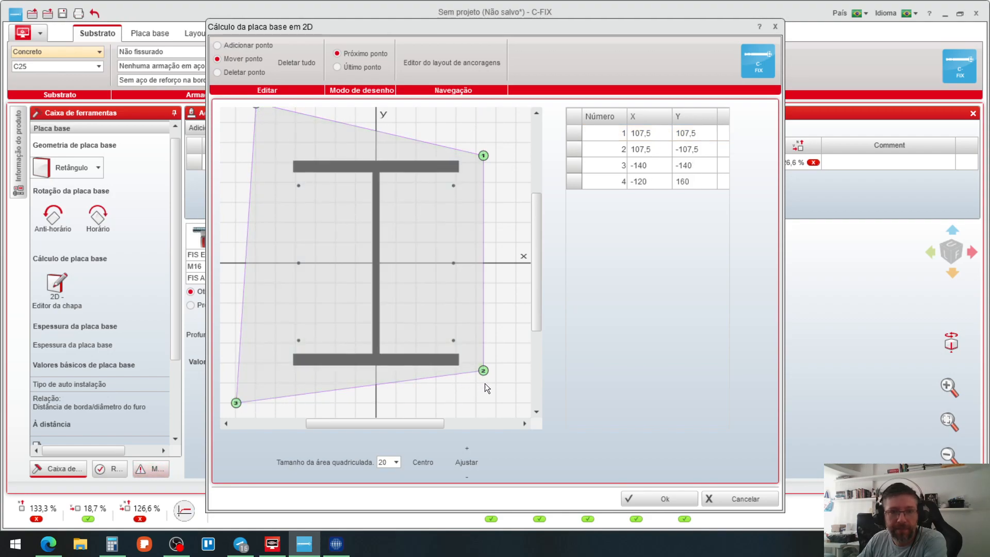
drag(486, 374, 494, 404)
drag(483, 155, 497, 110)
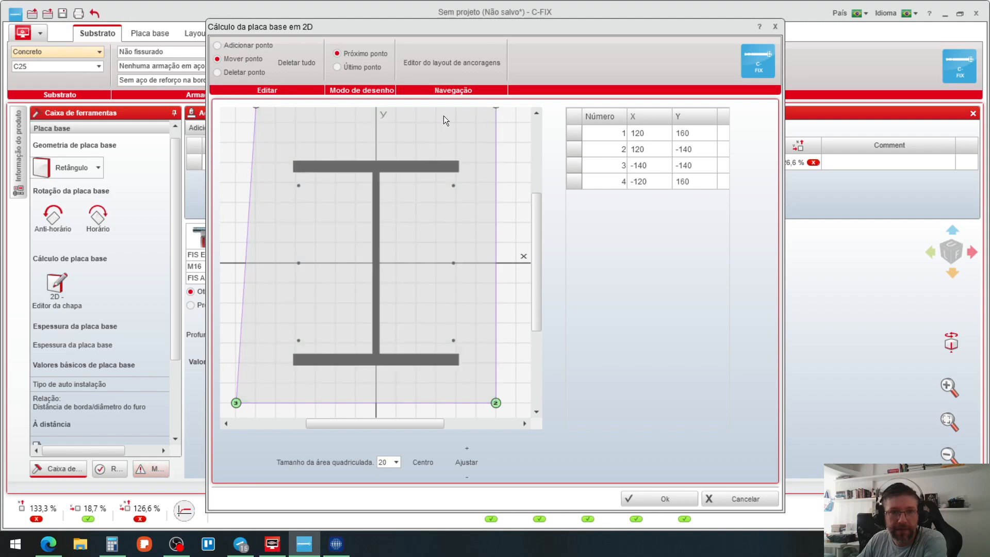
Step: Move plate corner 3 to (-120, -140) to make the outline rectangular and apply the base plate shape
scroll(326, 211, down, 1)
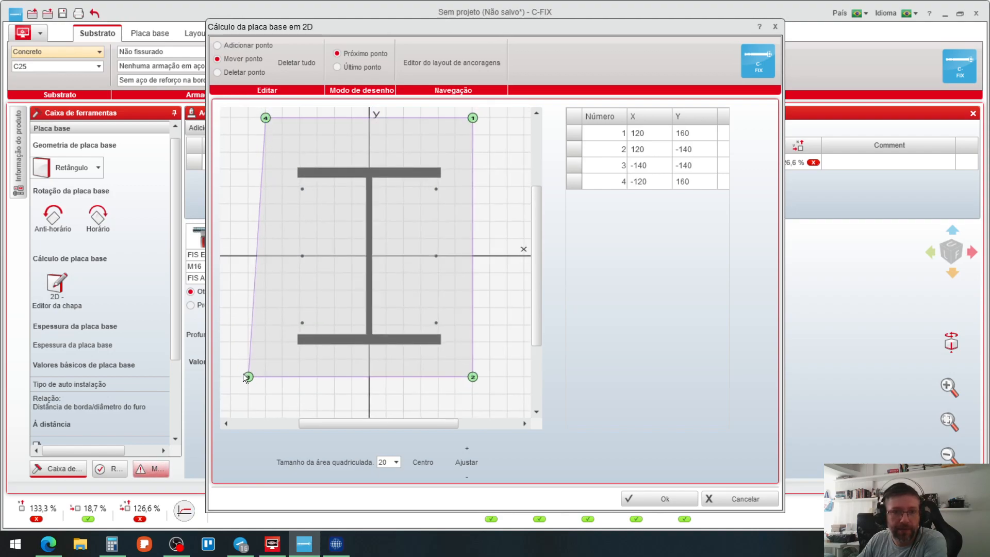
drag(249, 375, 265, 376)
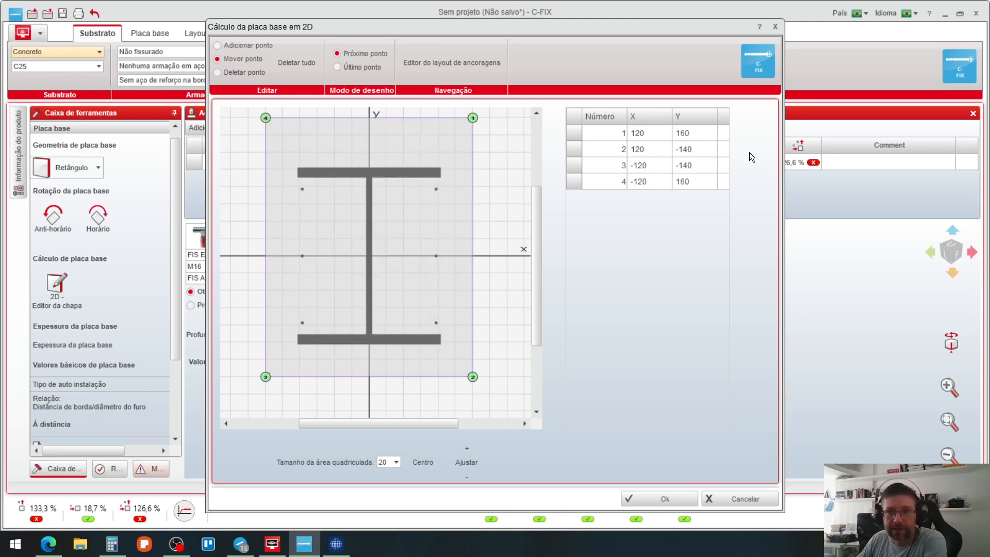
scroll(495, 308, up, 1)
scroll(495, 308, down, 1)
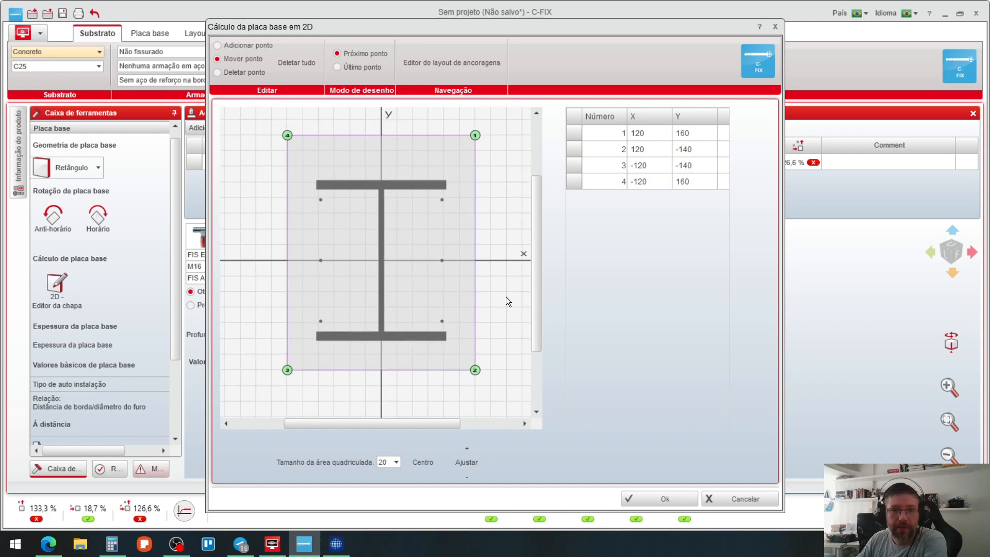
click(675, 499)
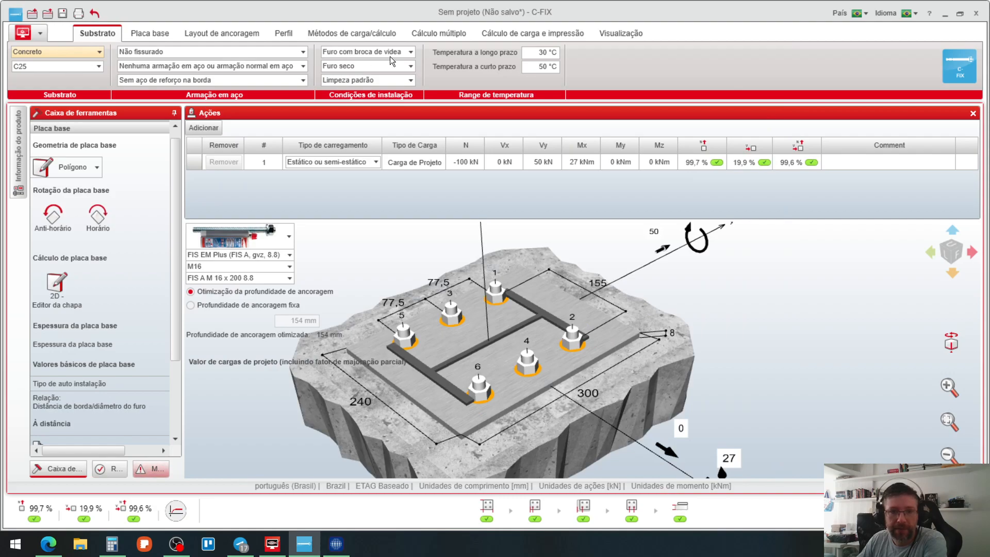
Step: In the 2D anchor editor, move anchor 1 to (-75, 125), anchor 5 to (-75, -125) and anchor 6 to (75, -125)
scroll(160, 269, down, 3)
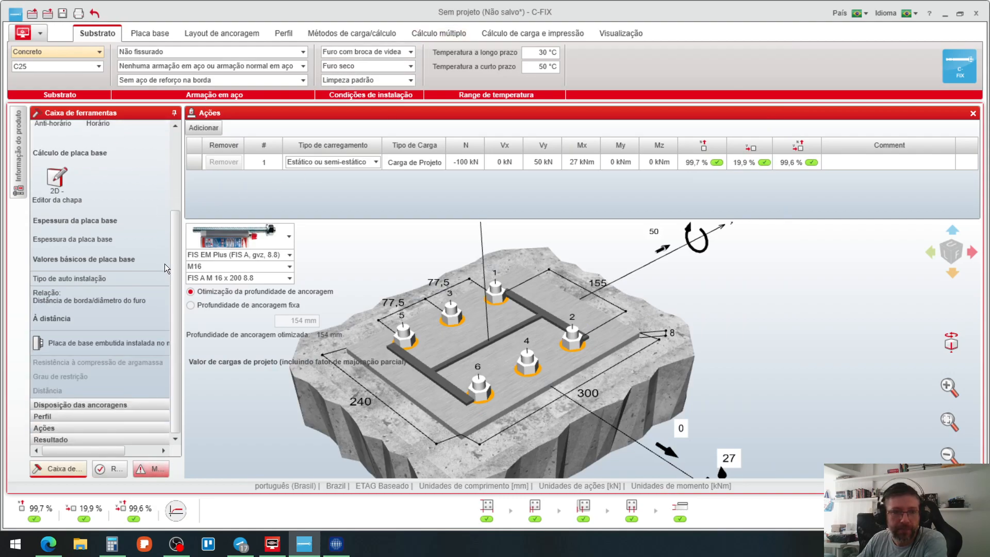
click(120, 403)
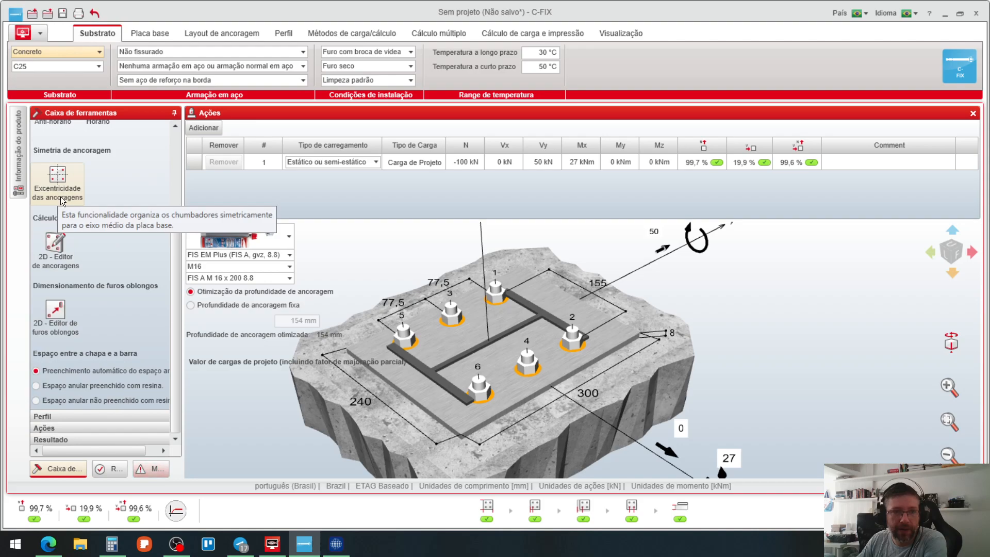
click(60, 258)
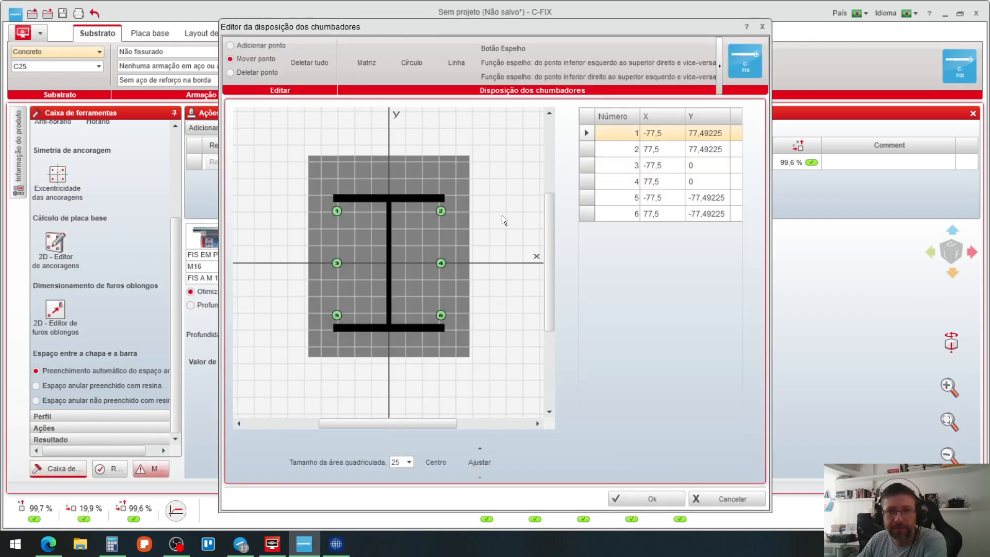
drag(338, 212, 329, 178)
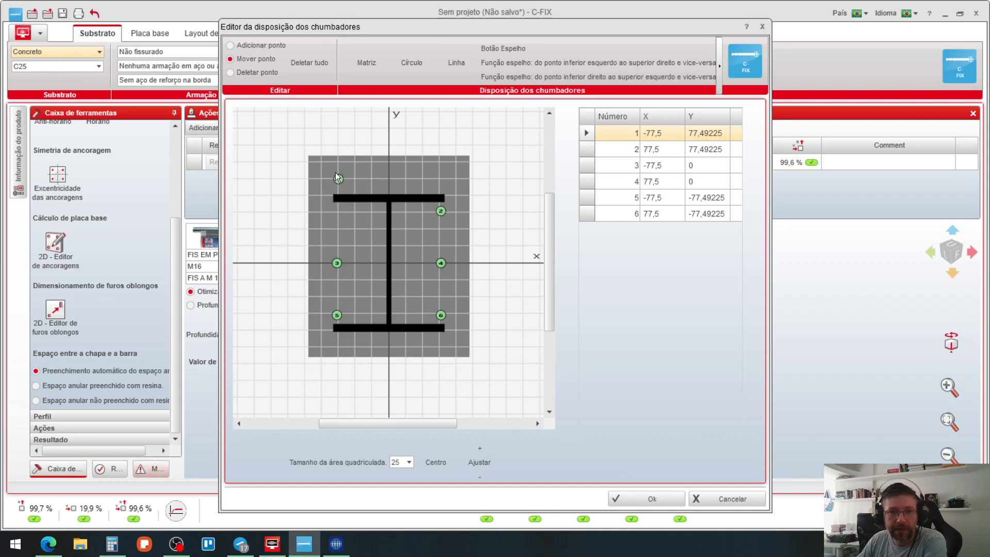
drag(319, 177, 336, 175)
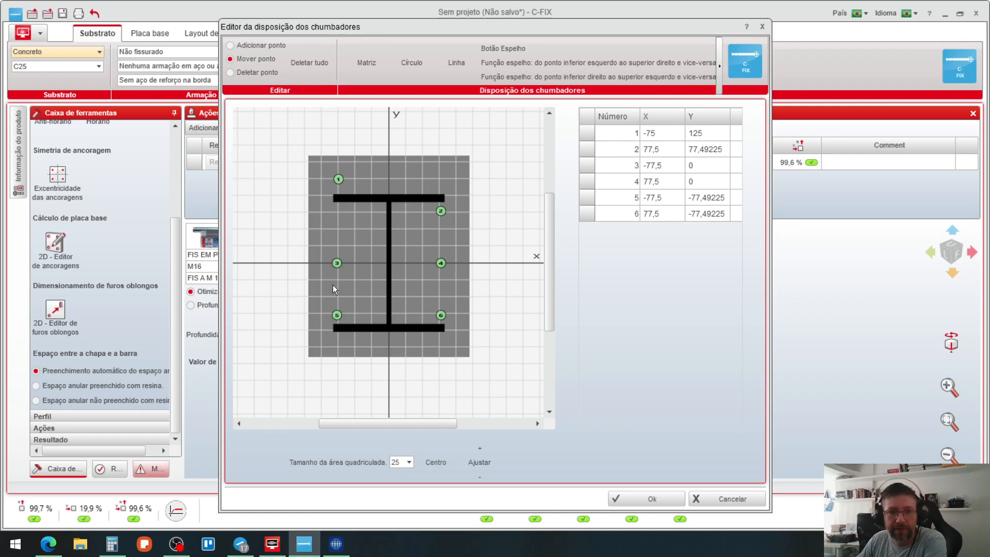
drag(339, 318, 336, 342)
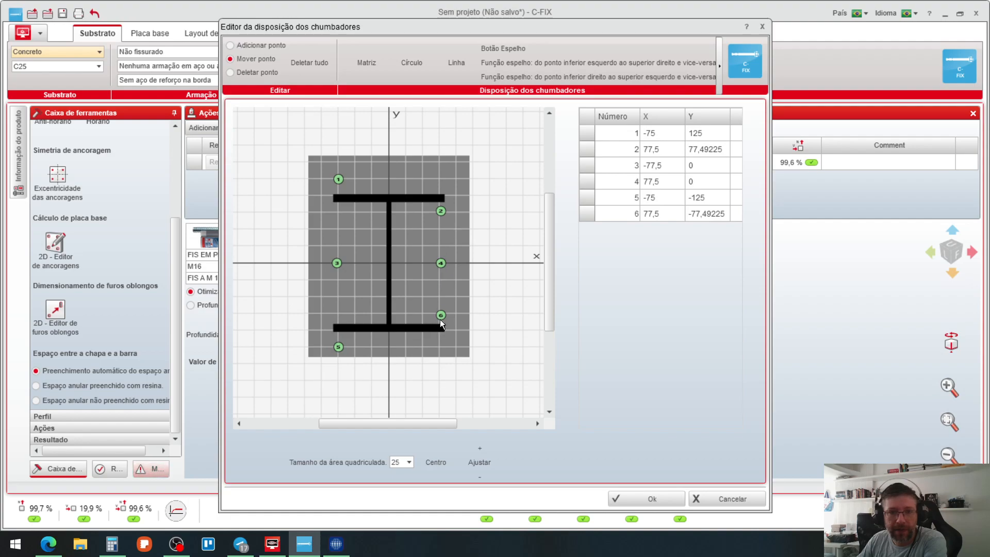
drag(440, 346, 441, 346)
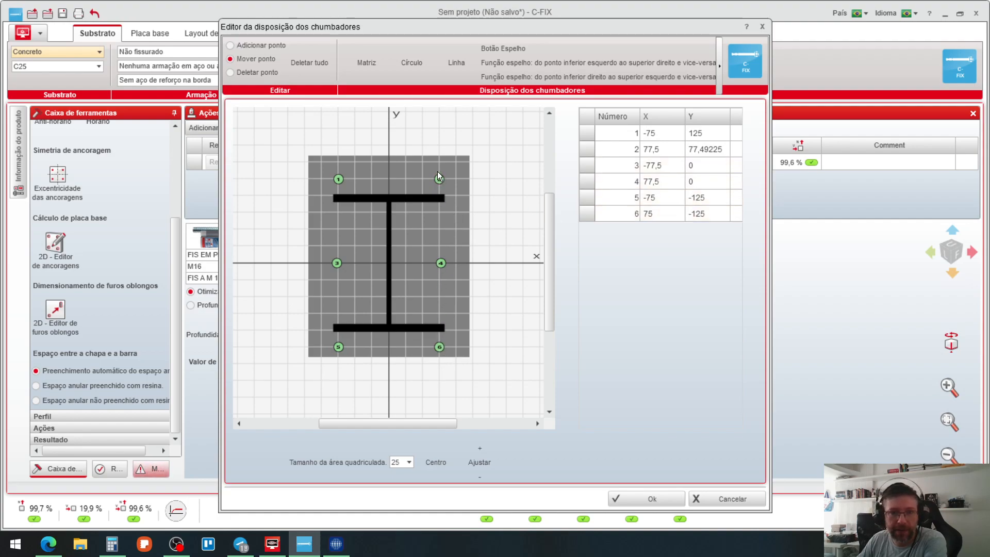
Step: Spread the six anchors to X = -100 and X = 100, with anchor 2 at Y = 125, and apply the anchor layout
drag(438, 171, 456, 178)
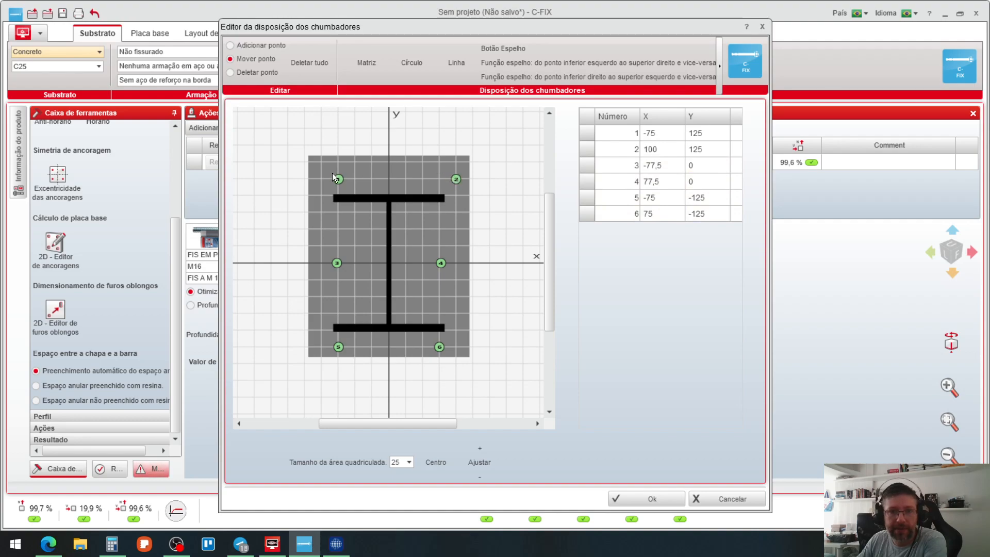
drag(339, 180, 327, 183)
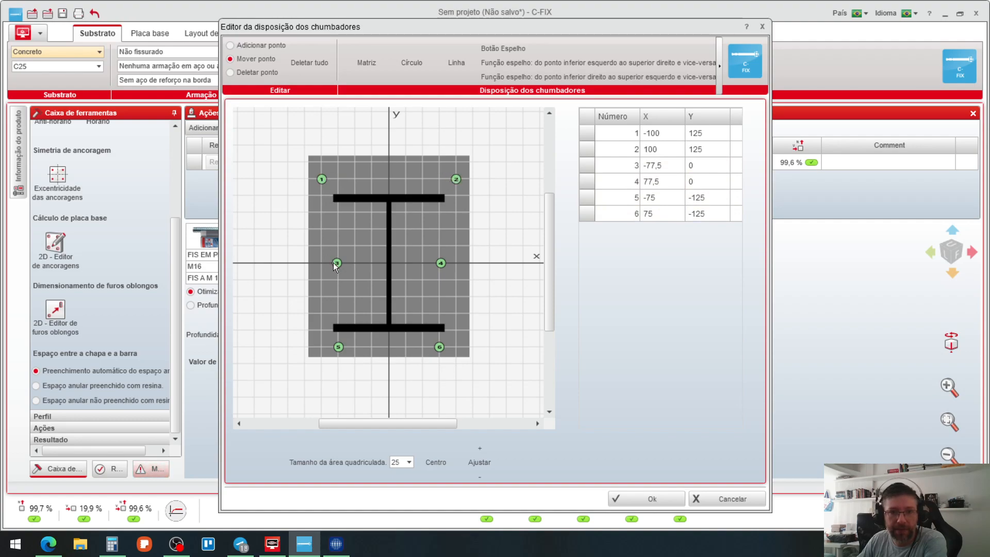
drag(325, 265, 322, 263)
drag(441, 264, 456, 263)
drag(441, 348, 455, 347)
drag(322, 348, 323, 348)
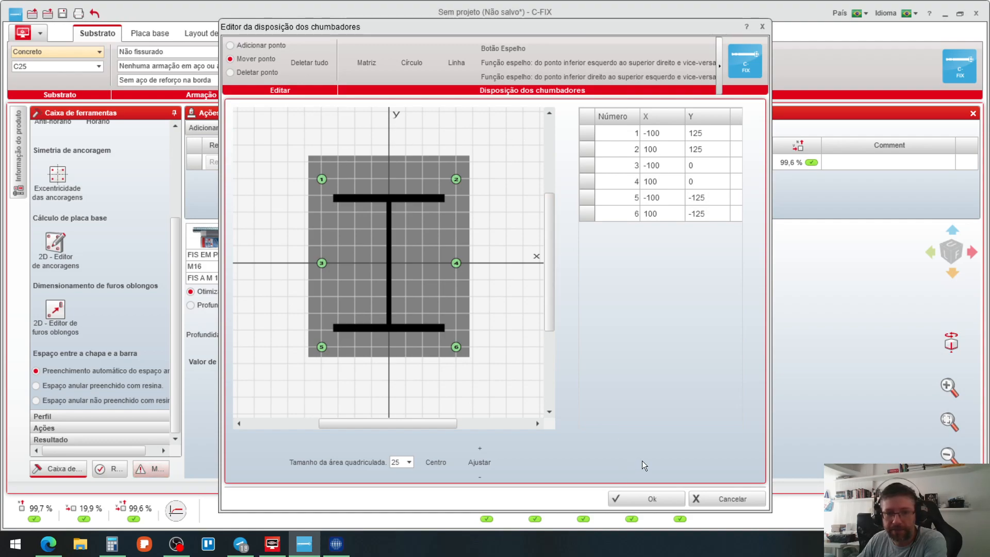
click(642, 501)
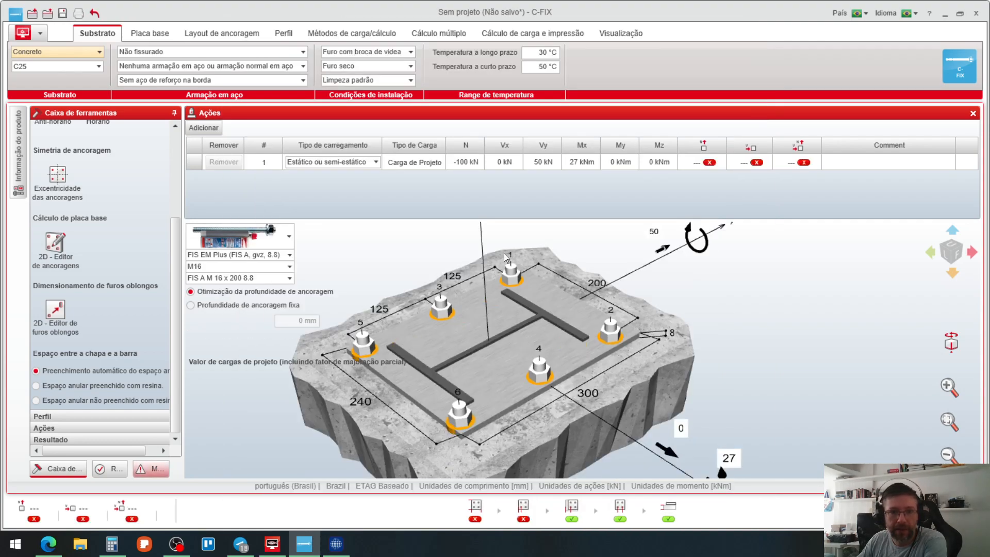
Step: In the 2D plate editor, move the base plate corners to X = ±150 and Y = ±175 and apply the shape
scroll(98, 181, up, 3)
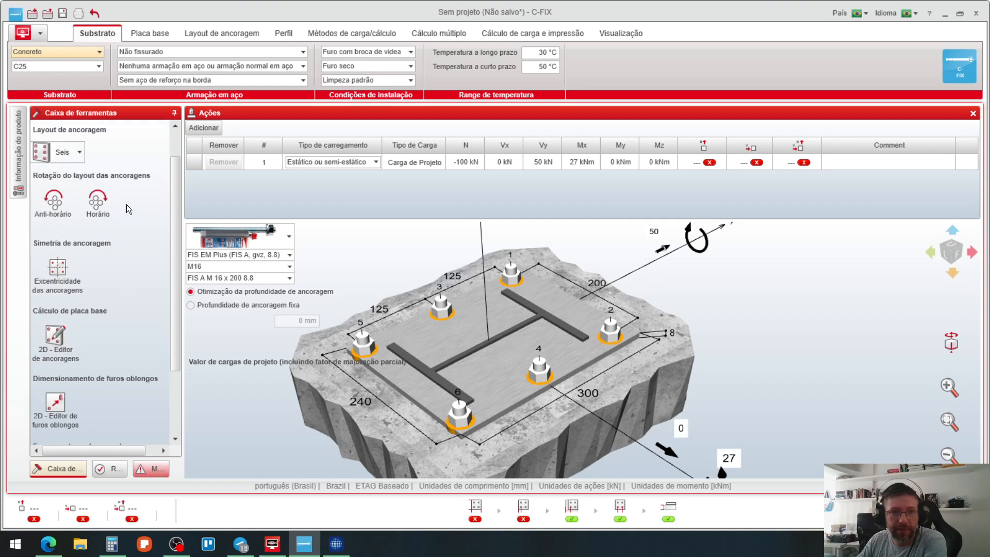
click(58, 138)
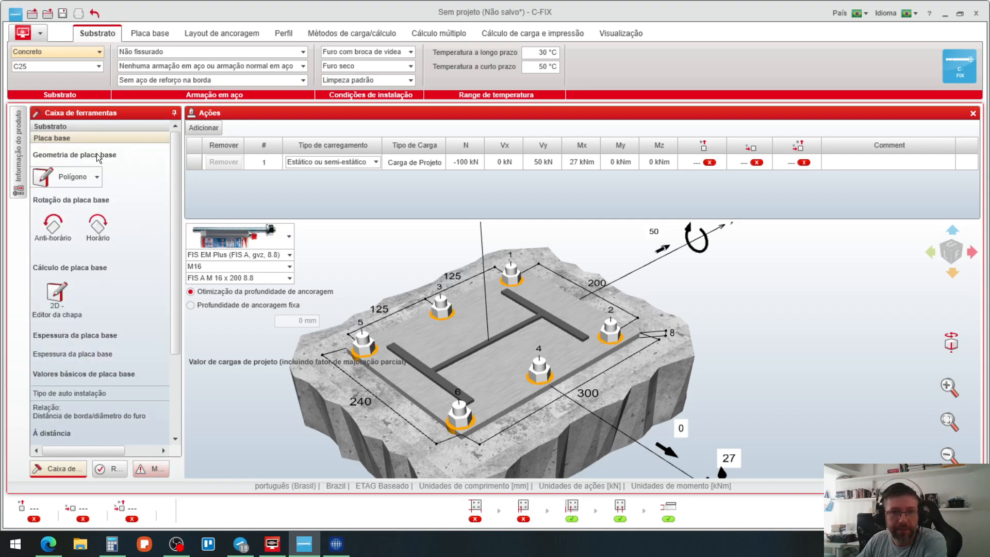
click(59, 296)
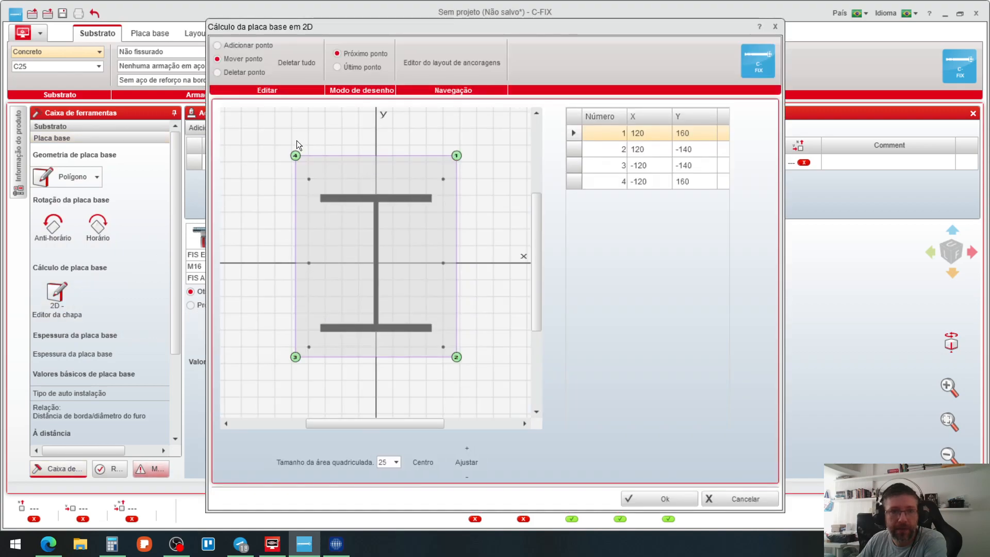
drag(294, 153, 276, 146)
drag(296, 359, 276, 376)
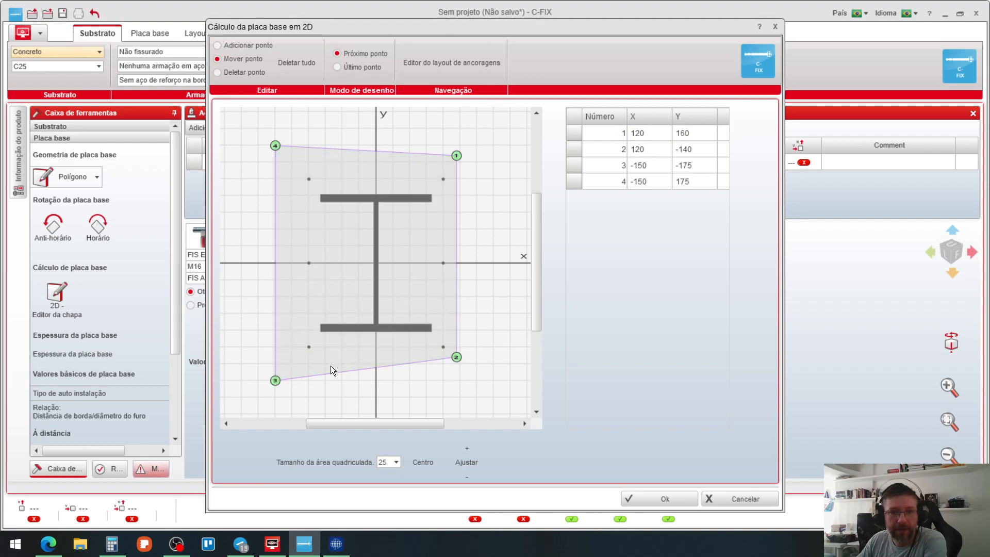
drag(275, 381, 283, 373)
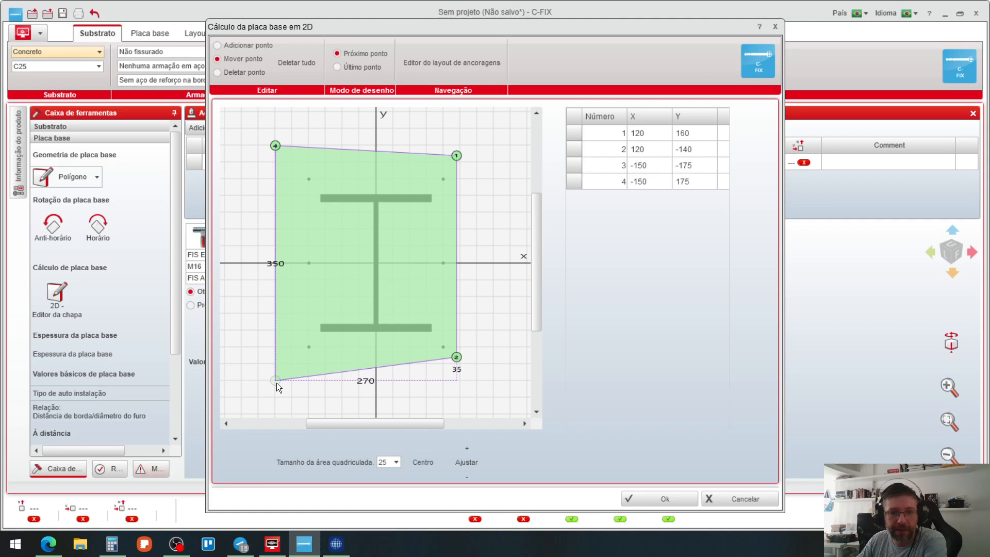
drag(277, 382, 277, 383)
drag(457, 358, 475, 380)
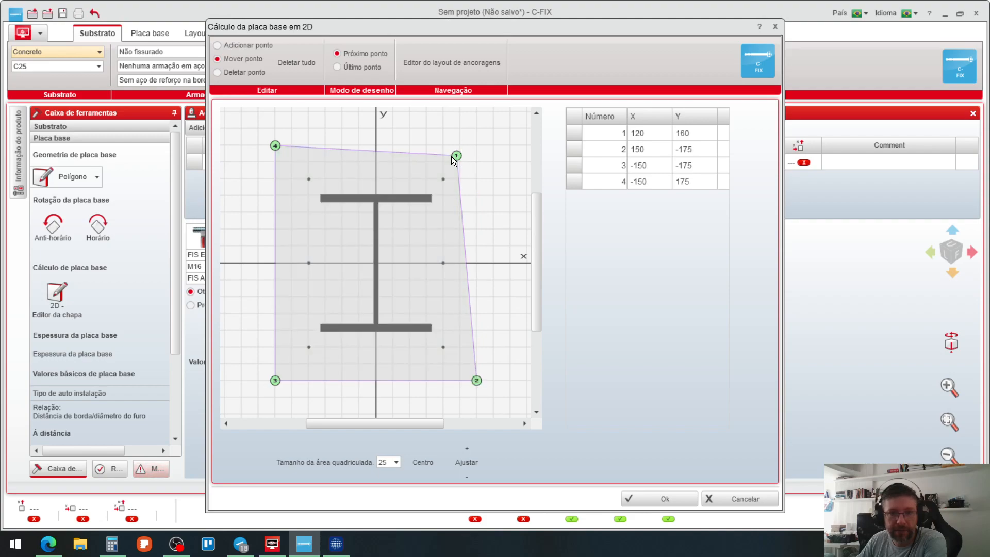
drag(461, 156, 476, 148)
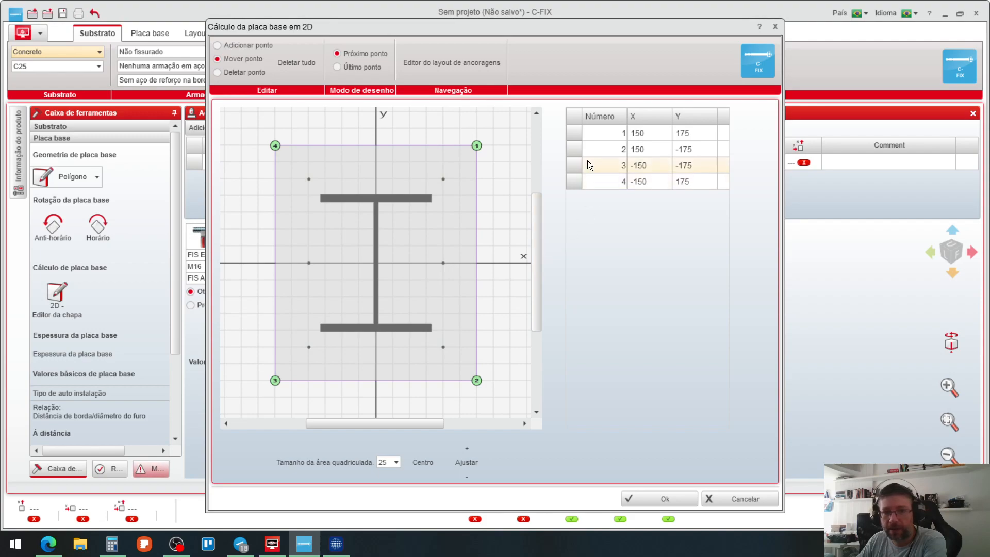
click(661, 499)
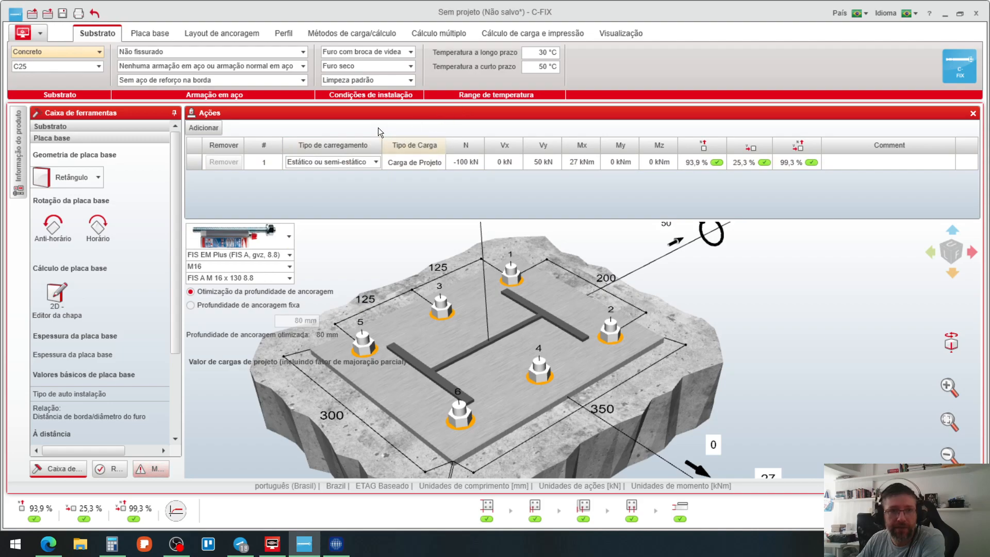
Step: Change the design standard for the actions to ACI 318-14 and accept resetting all loads
scroll(156, 305, down, 4)
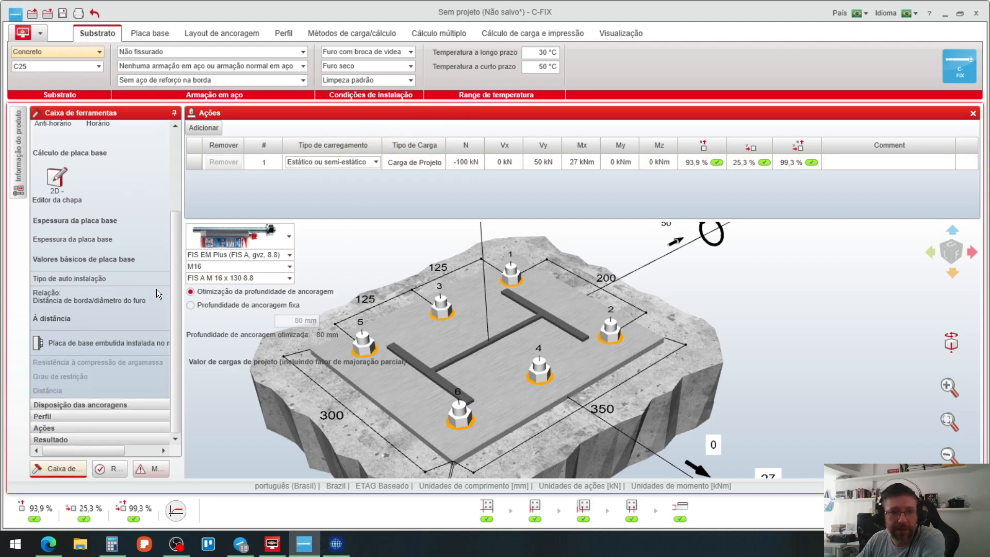
click(108, 406)
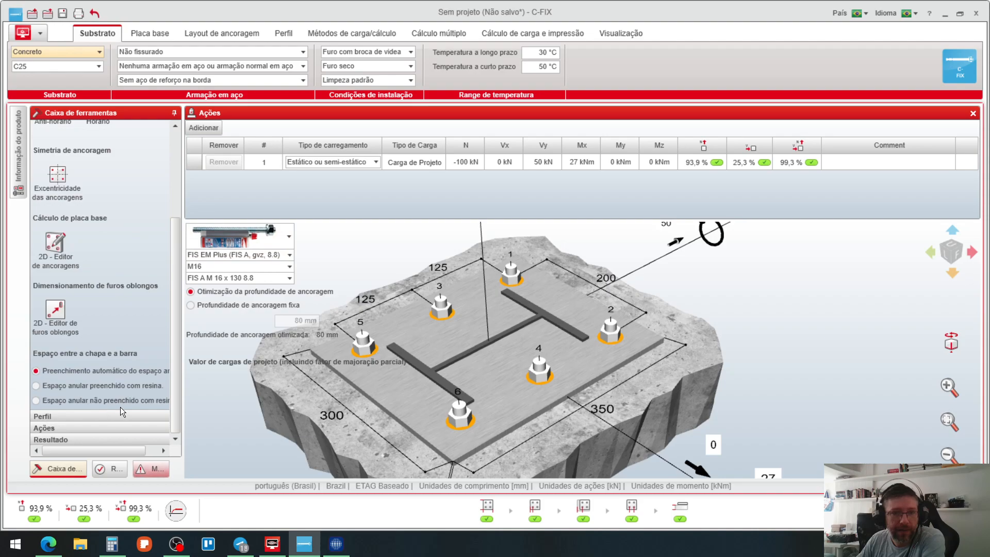
click(75, 416)
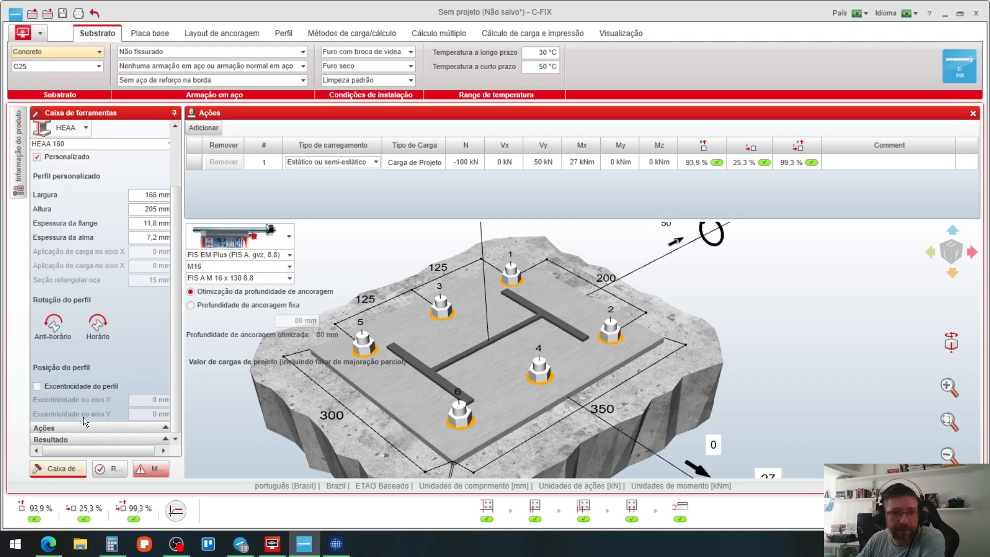
click(71, 427)
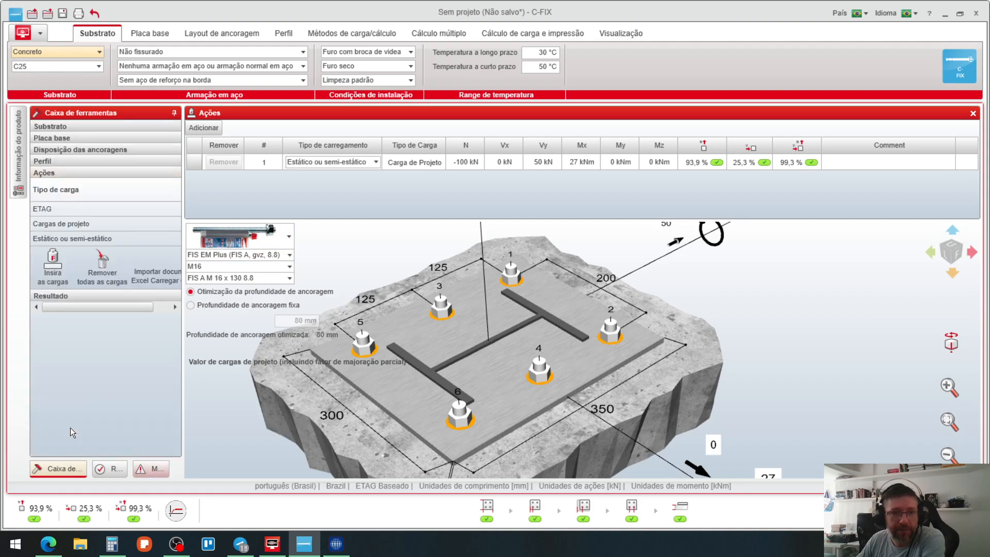
click(47, 209)
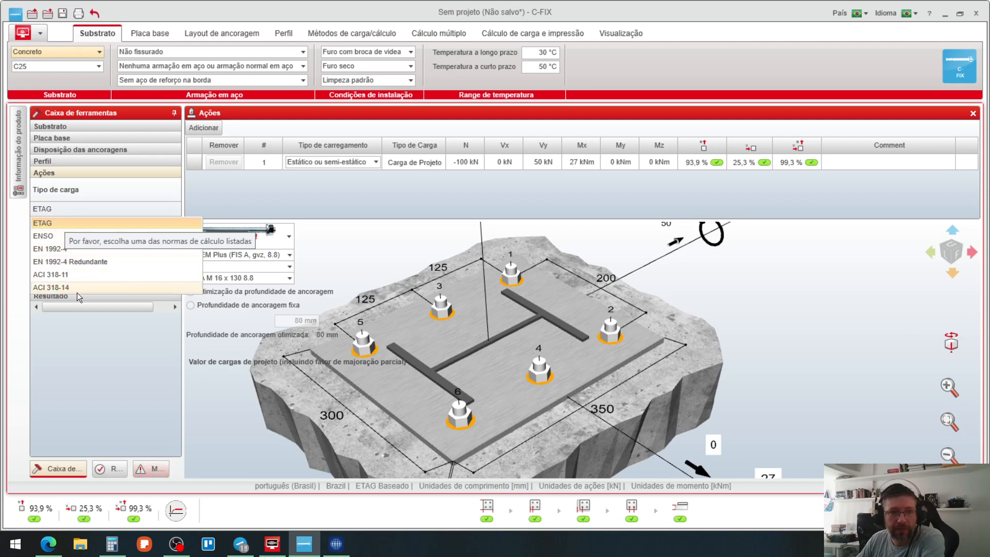
click(51, 288)
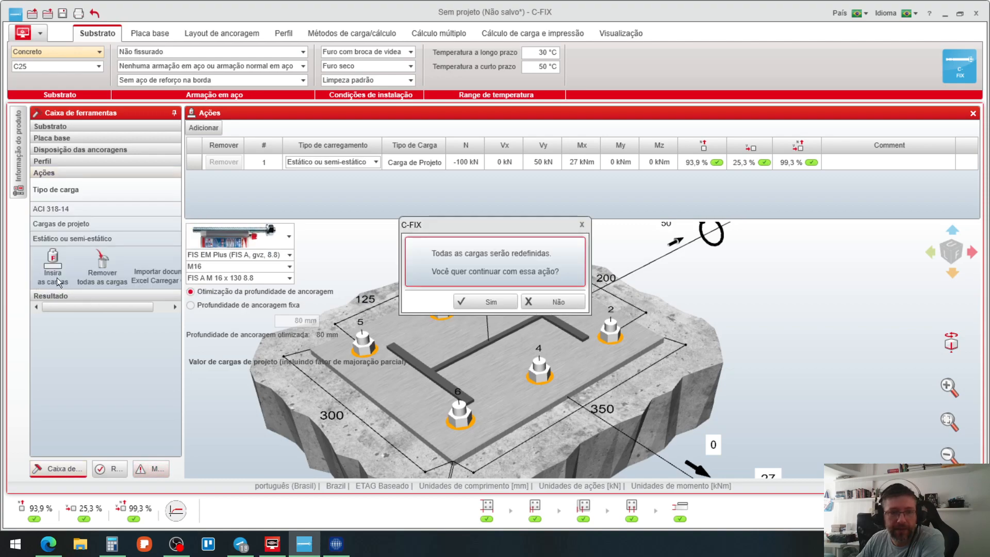
click(499, 302)
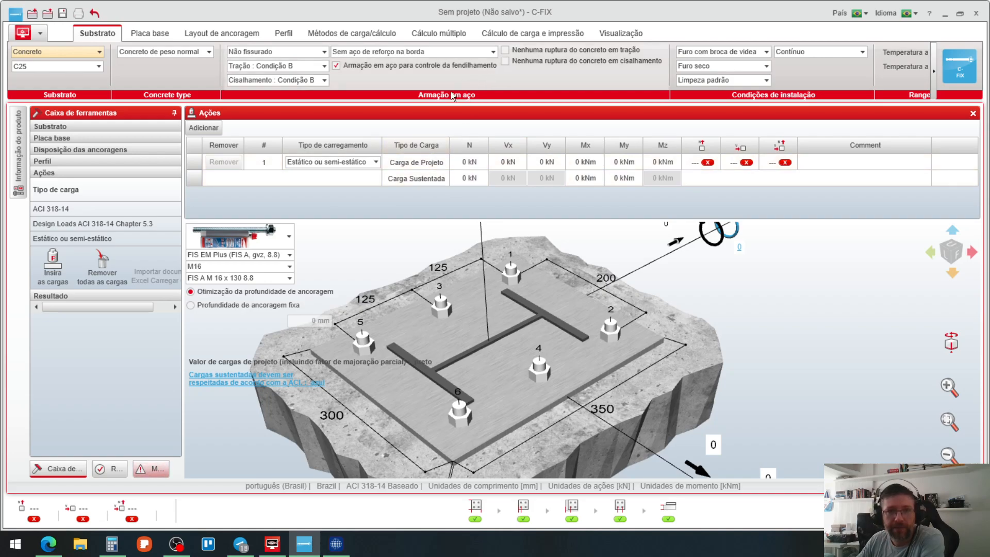
Step: Review the concrete and reinforcement options, then set the drilling method to Furo com broca diamantada
click(195, 54)
click(268, 54)
click(274, 53)
click(418, 54)
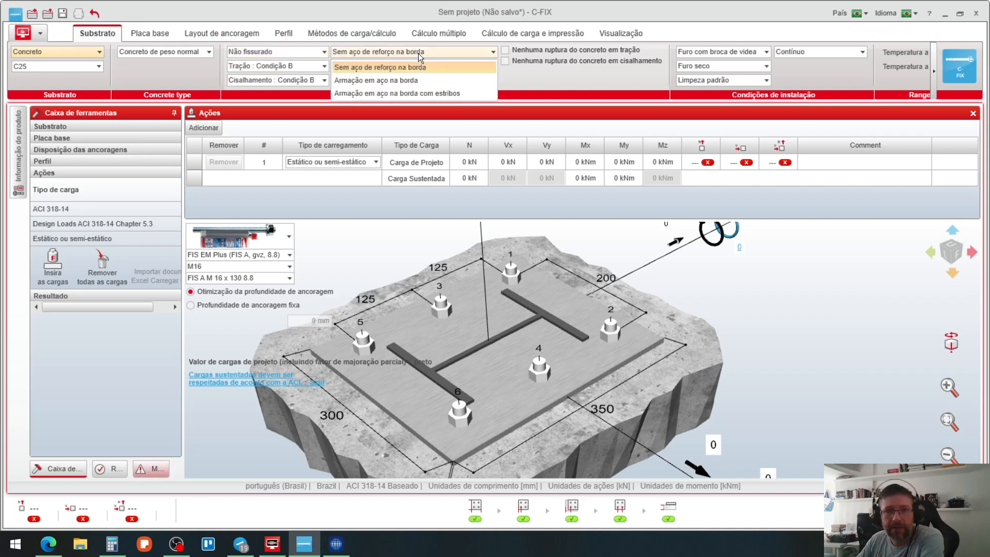
click(464, 61)
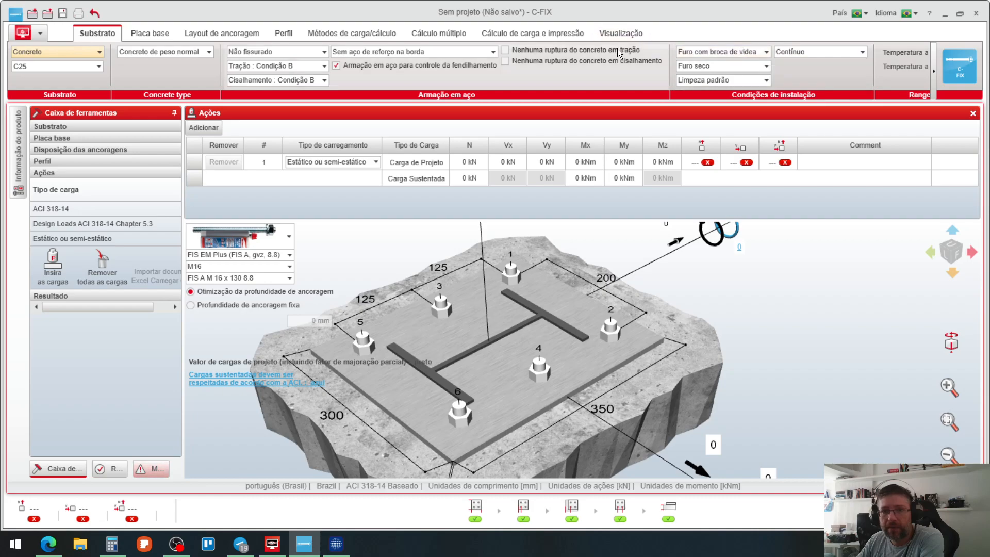
click(709, 49)
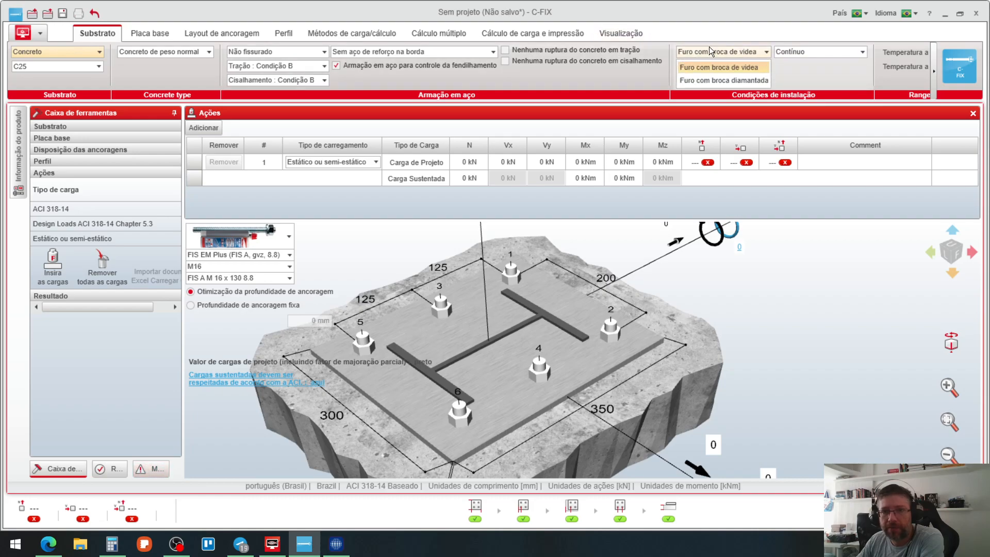
click(723, 77)
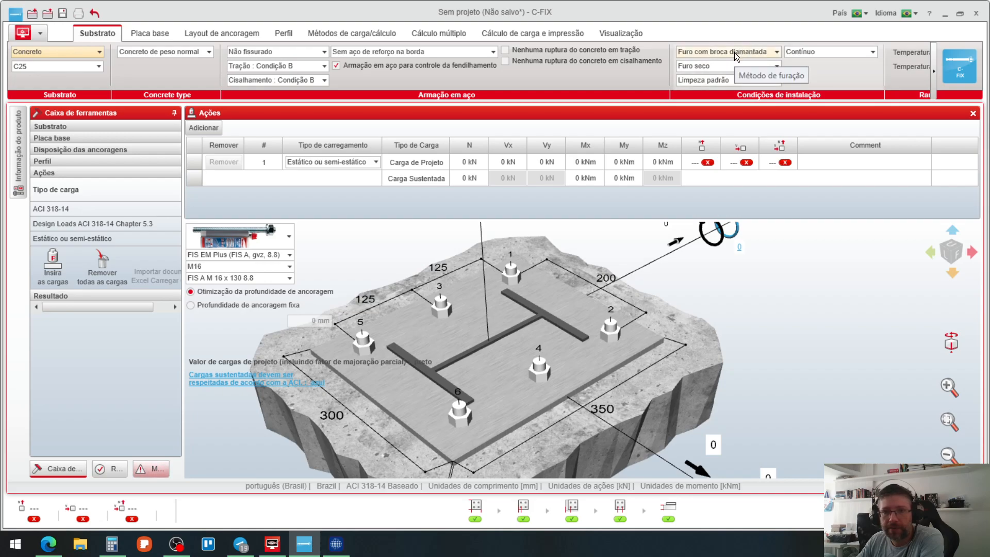
Step: Read the design errors, warnings and notices, then return to the toolbox
click(142, 470)
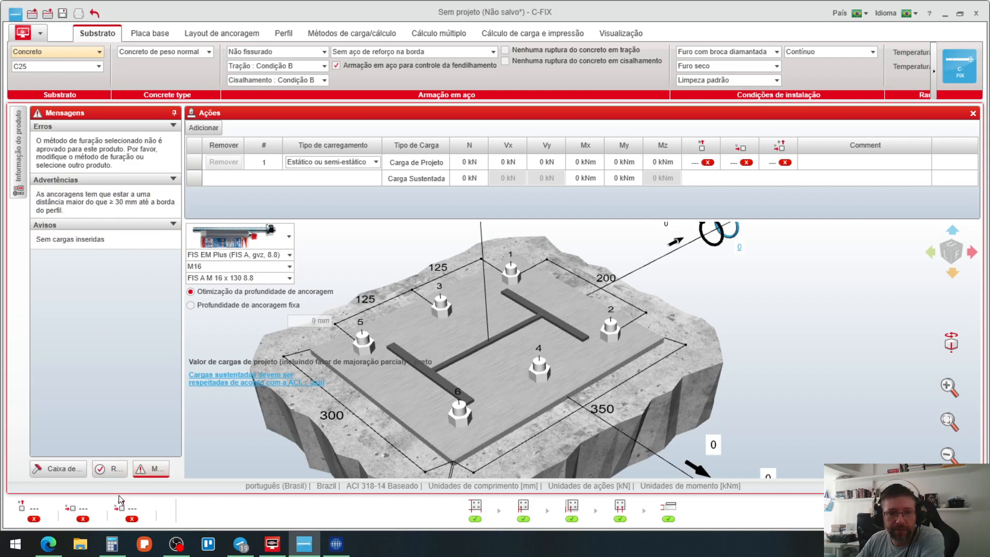
click(115, 470)
click(77, 470)
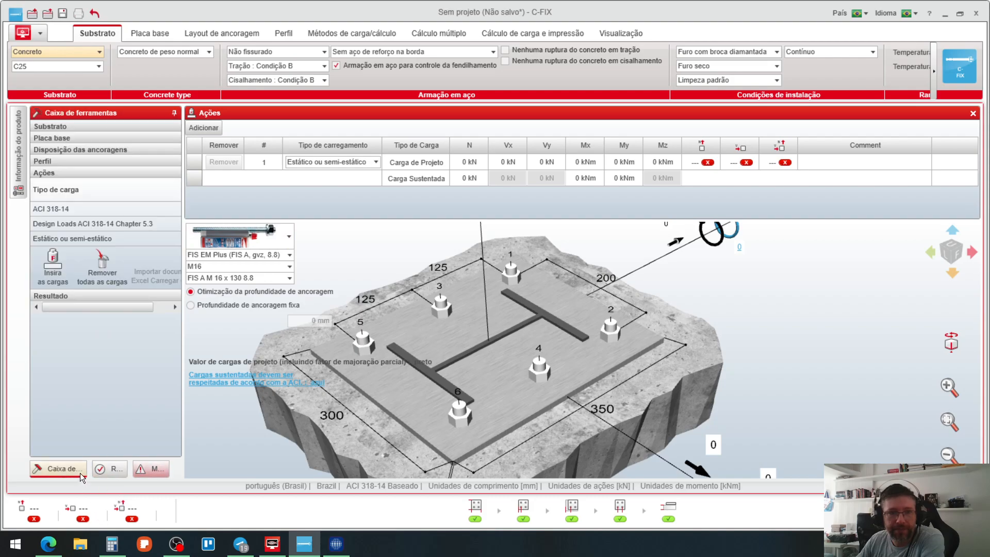
Step: In the 2D anchor editor, set X to -95 for anchors 1 and 3 and to 95 for anchor 2
click(68, 149)
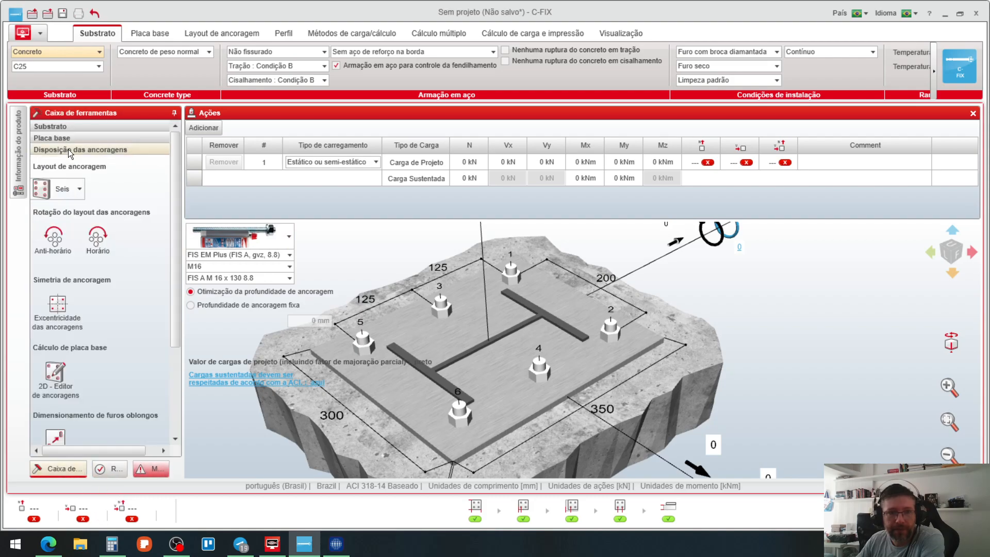
click(57, 380)
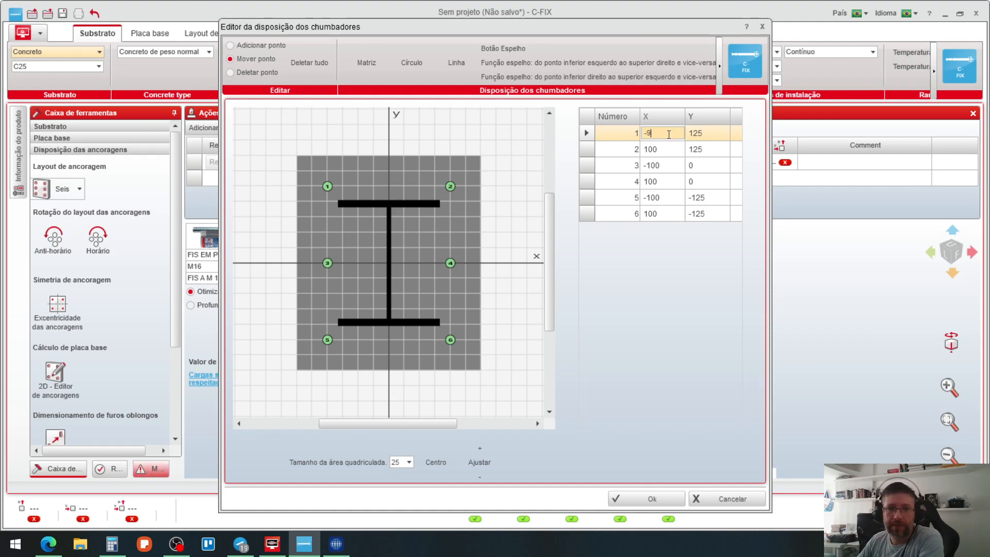
text(5)
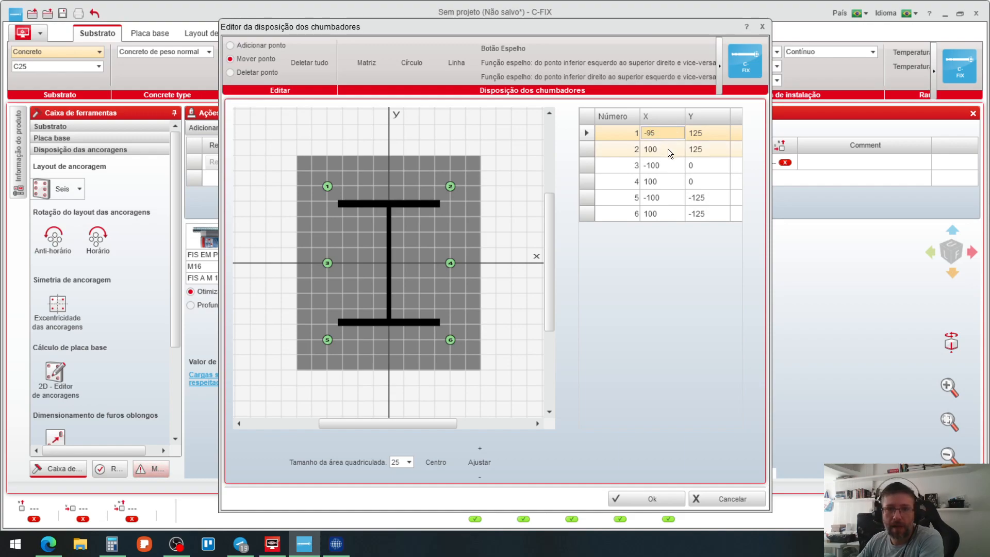
click(667, 149)
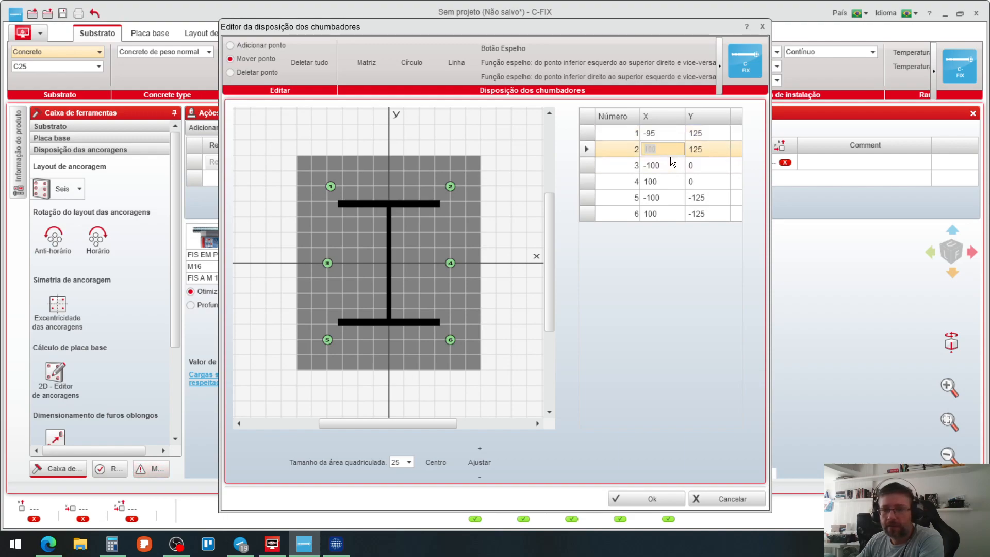
text(95)
click(672, 164)
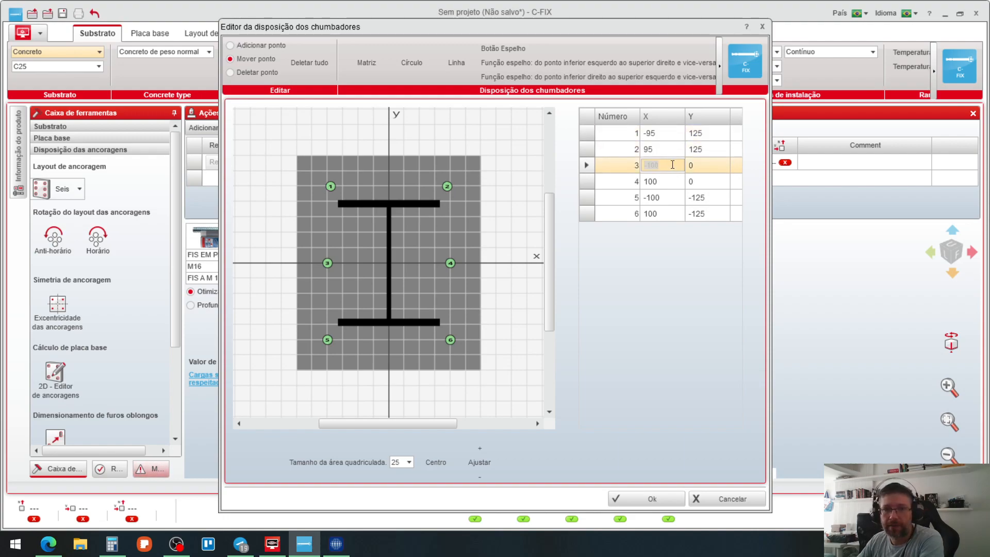
text(-95)
Step: Set X to 95 for anchors 4 and 6 and to -95 for anchor 5, then apply the anchor layout
click(671, 181)
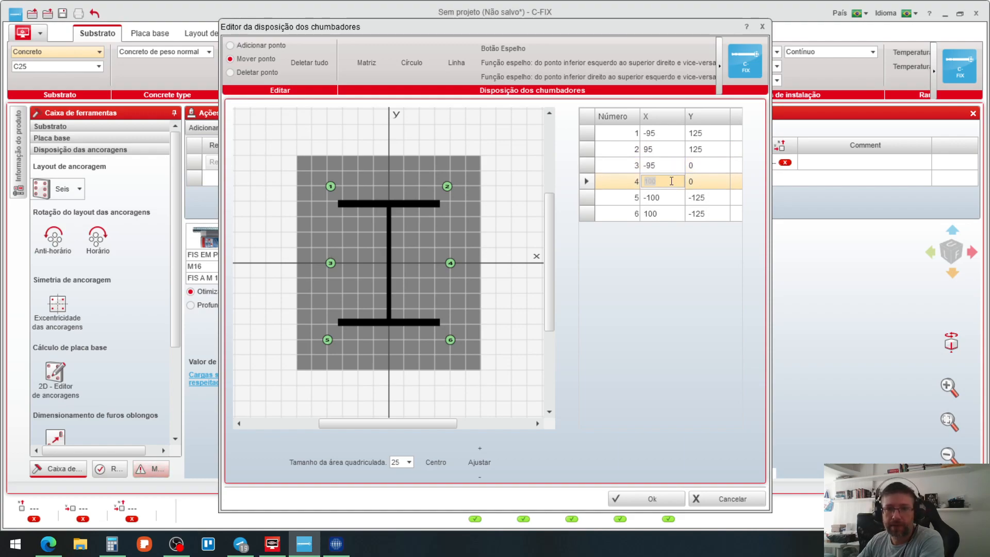
text(95)
click(667, 198)
text(-95)
click(667, 213)
text(95)
click(704, 212)
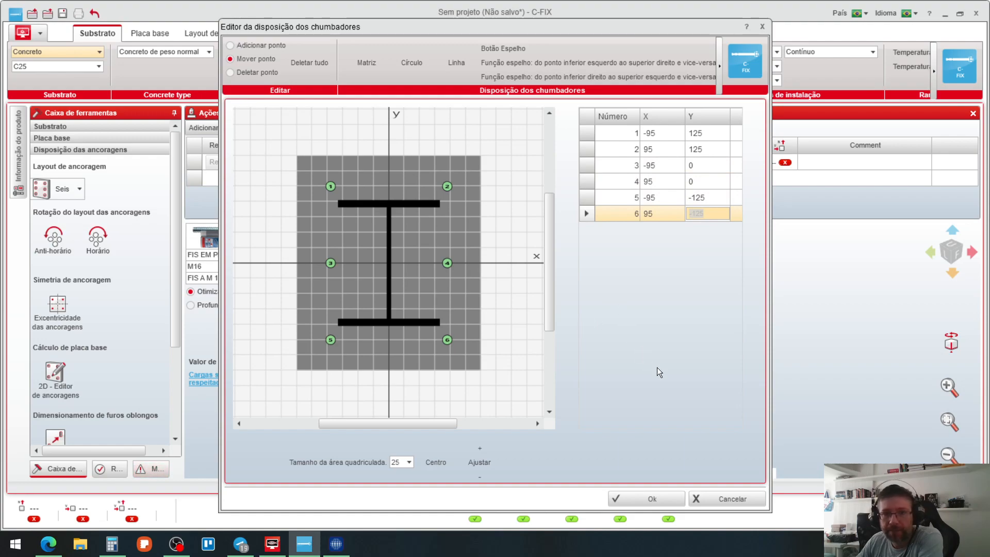
click(652, 498)
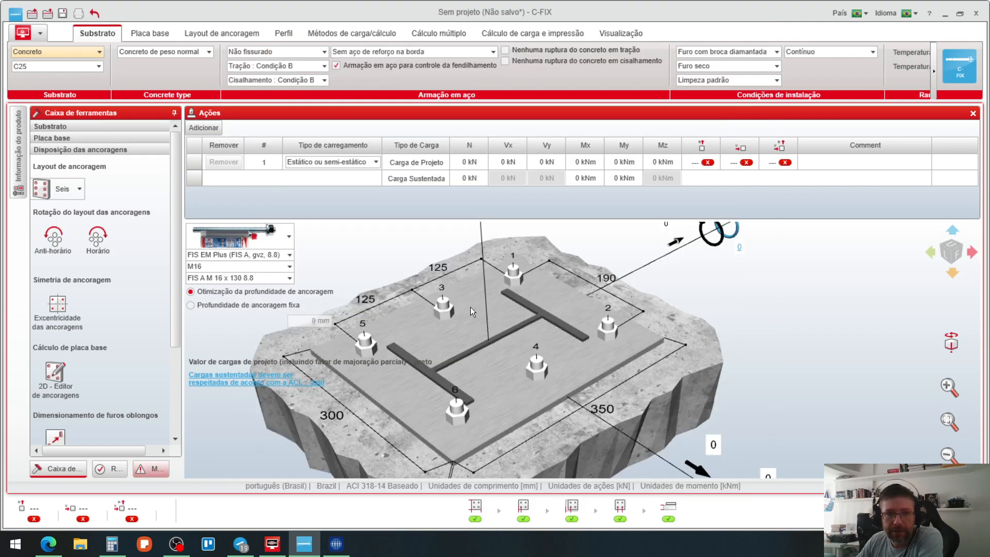
Step: Recheck the design messages, open the profile settings from the anchor distance warning and look through the HEAA profile sizes
click(155, 470)
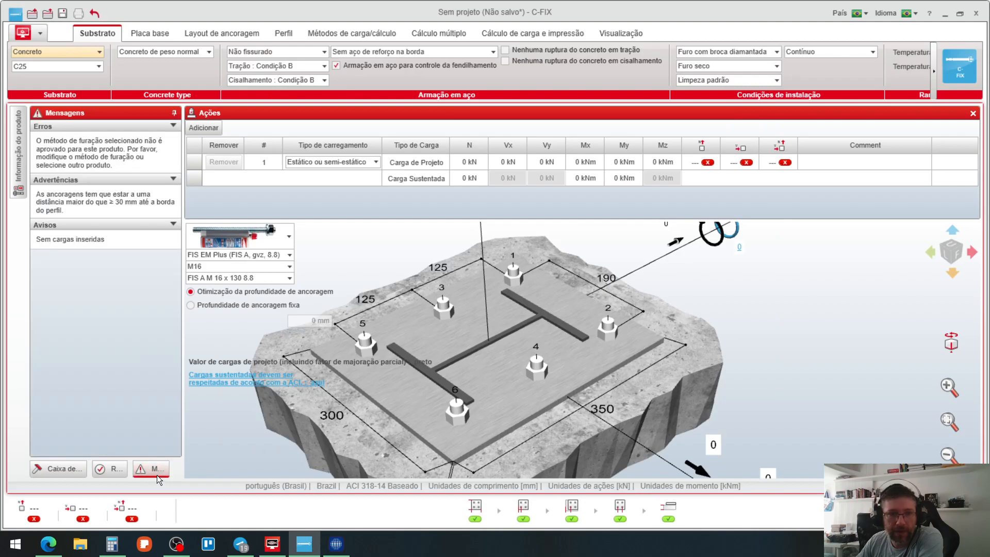
click(135, 196)
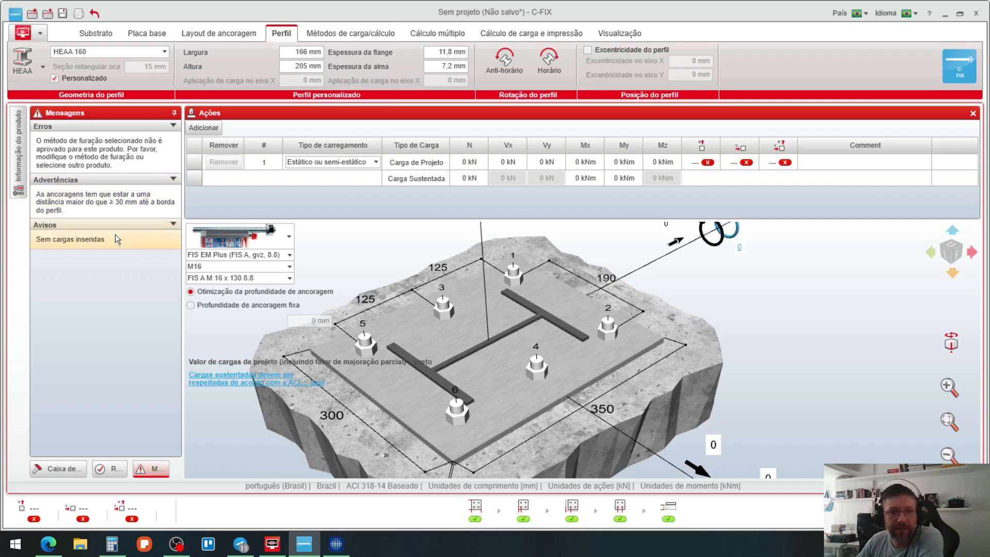
click(109, 51)
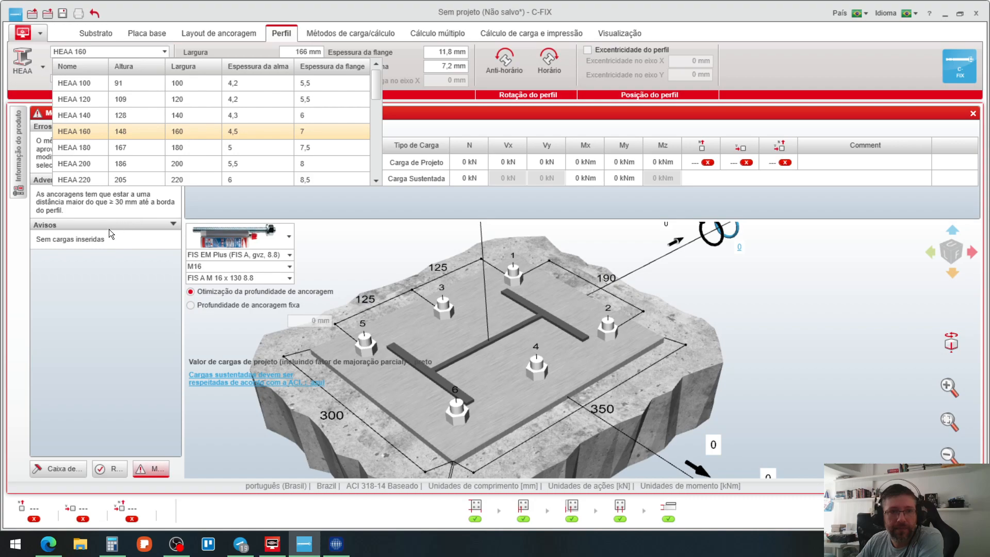
click(85, 295)
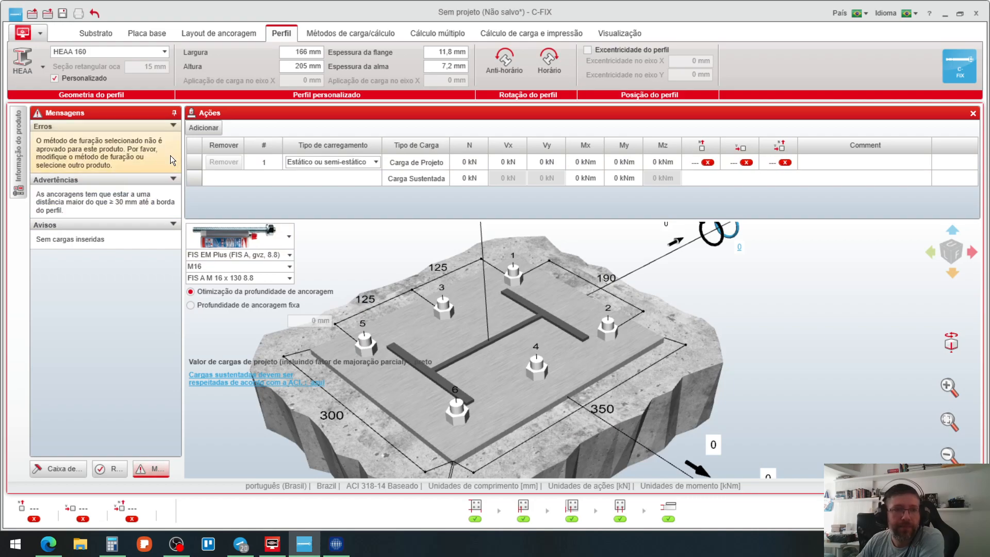
click(52, 468)
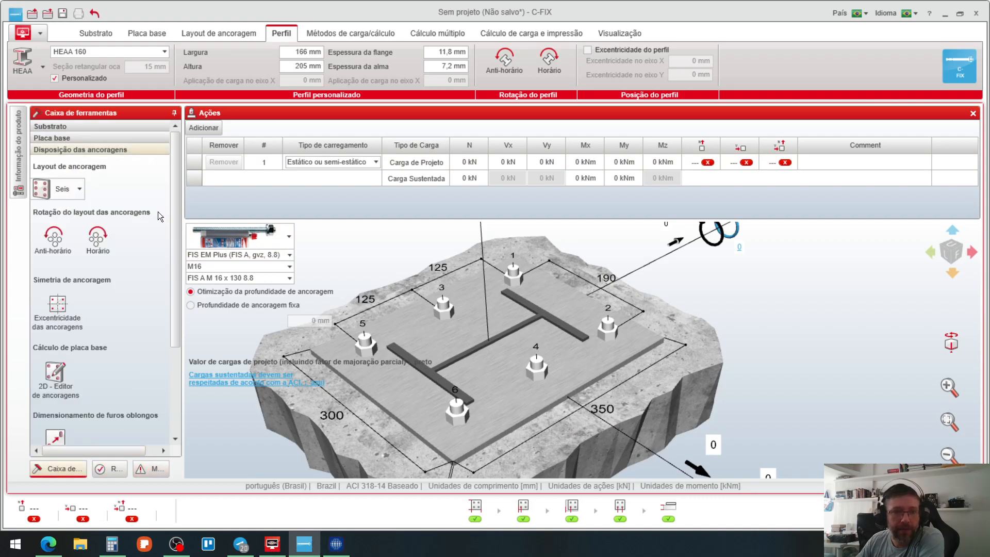
click(67, 329)
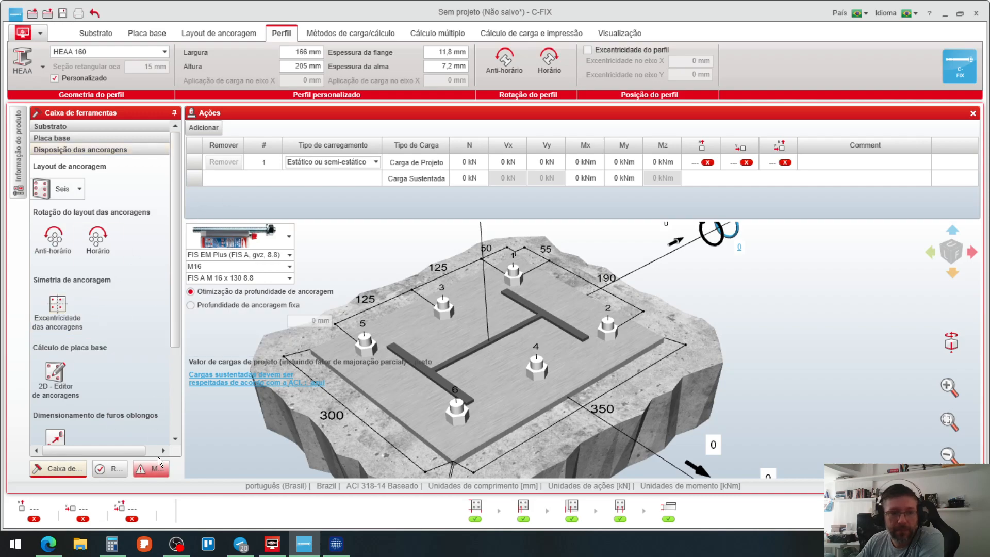
Step: Check whether the design can be calculated in the results, then return to the toolbox
click(145, 468)
click(107, 466)
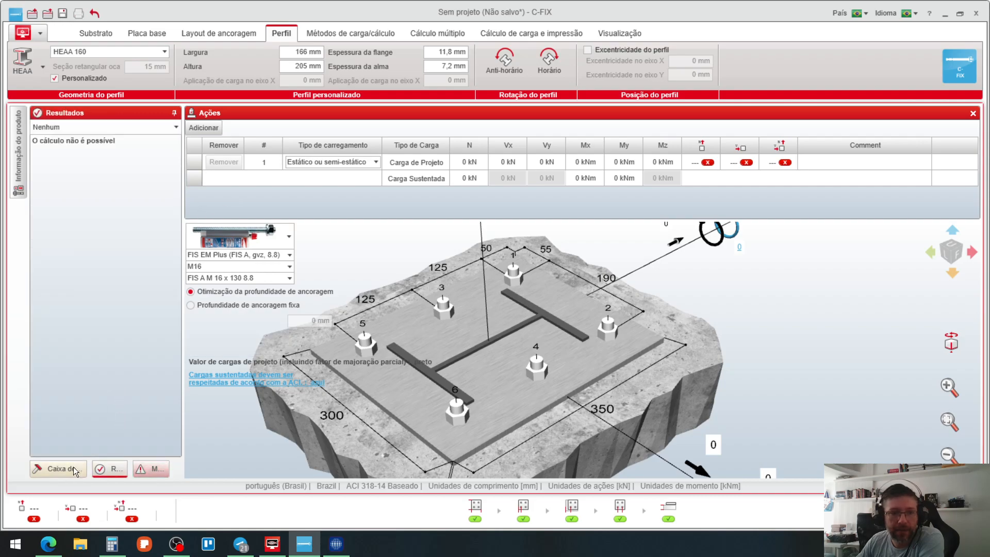
click(76, 467)
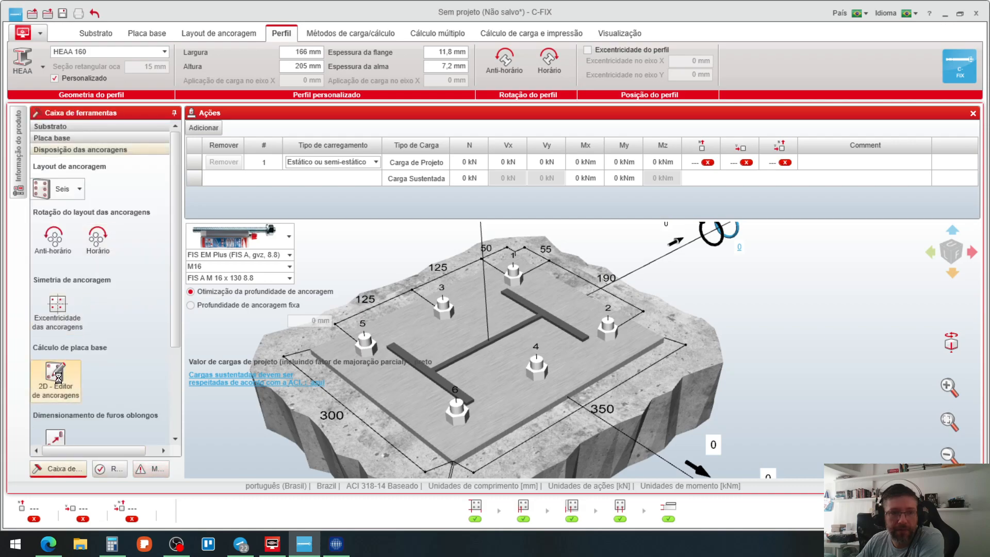
Step: In the 2D anchor editor, set X to -110 for anchors 1 and 3 and to 110 for anchor 2
click(56, 376)
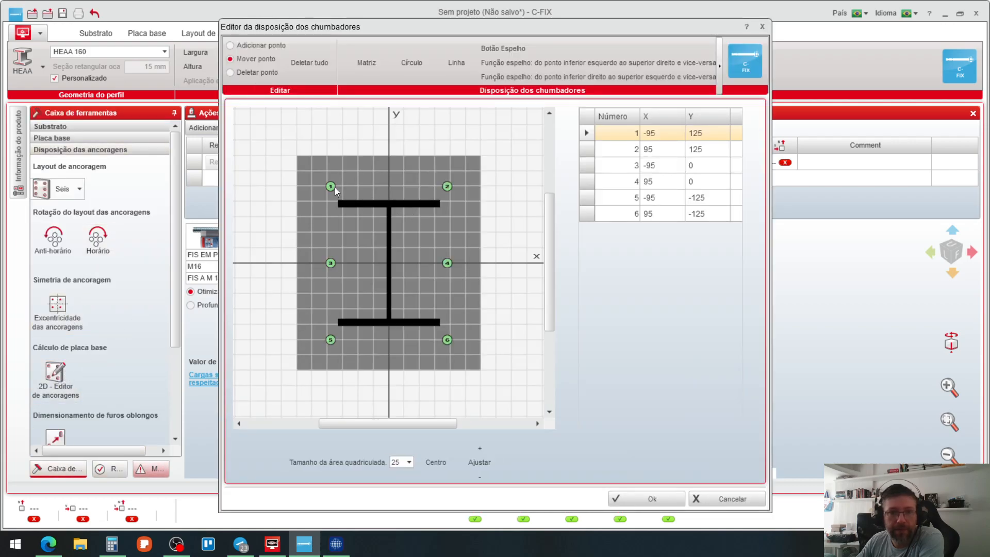
mouse_move(329, 186)
mouse_down()
mouse_move(312, 171)
mouse_move(326, 171)
mouse_up()
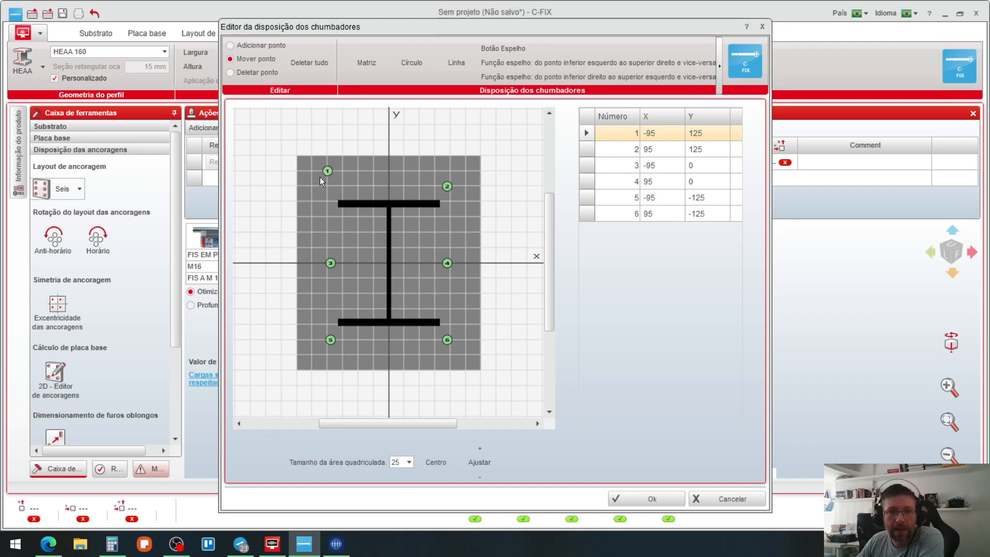
click(678, 136)
text(-110)
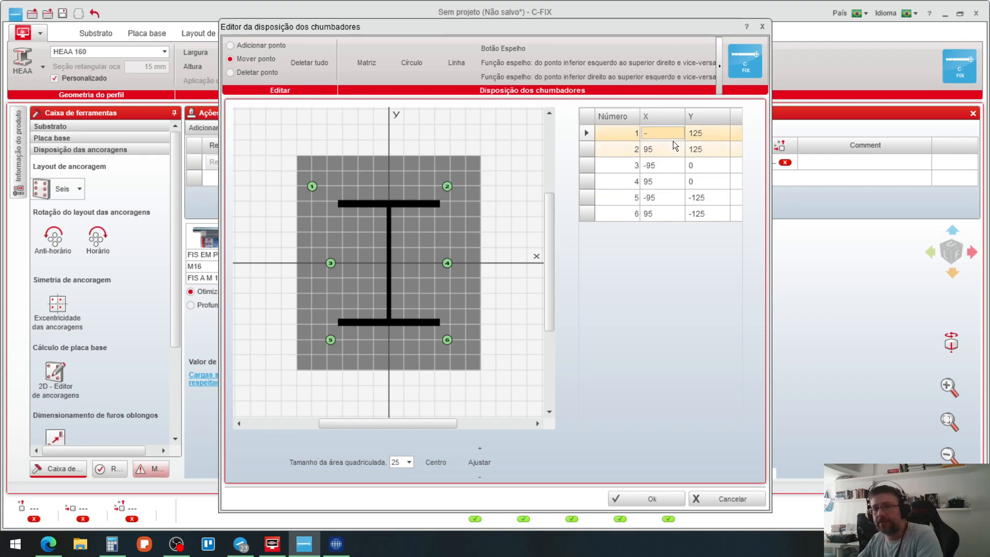
click(662, 150)
text(110)
click(665, 166)
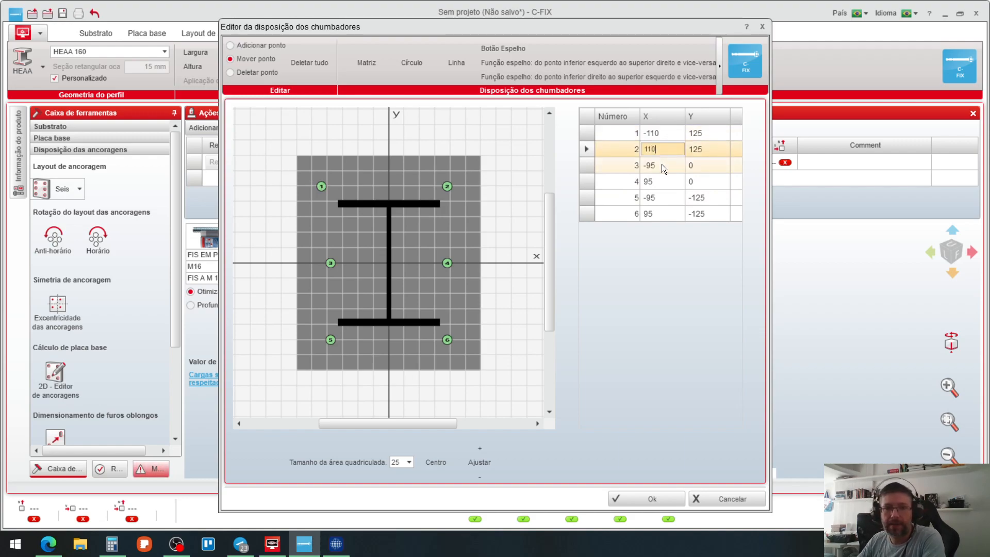
text(-110)
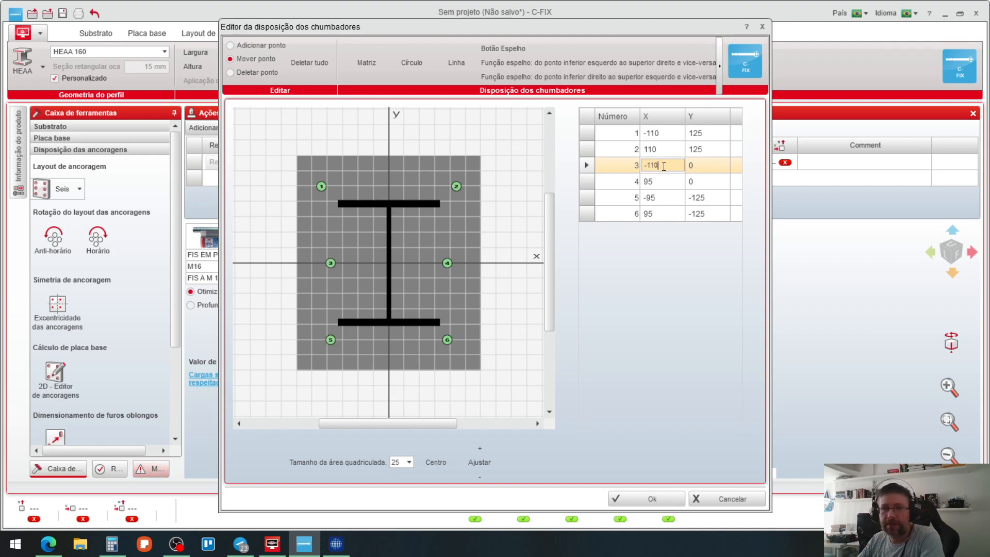
Step: Set X to 110 for anchors 4 and 6 and to -110 for anchor 5, then apply the layout
click(658, 182)
text(110)
click(663, 199)
text(-110)
click(650, 214)
text(110)
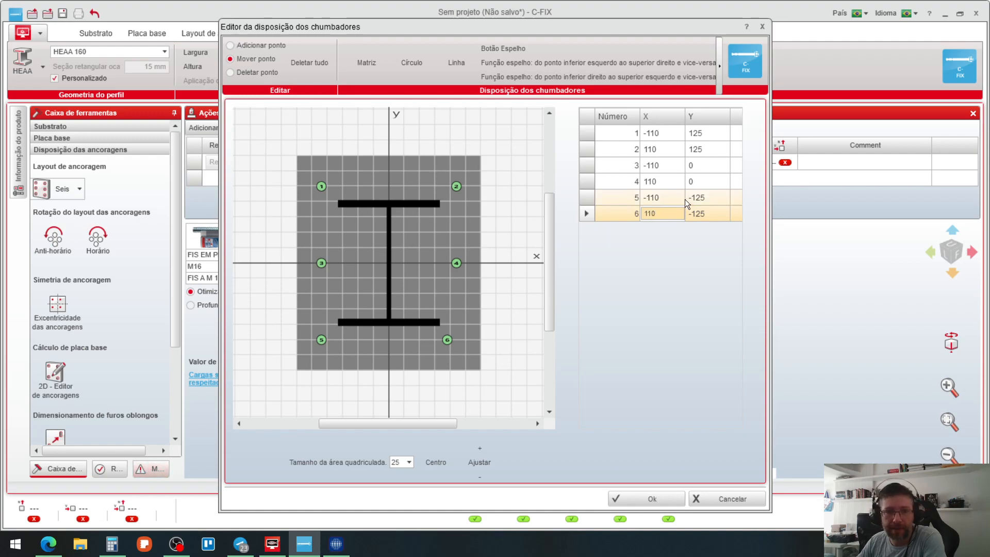
key(Return)
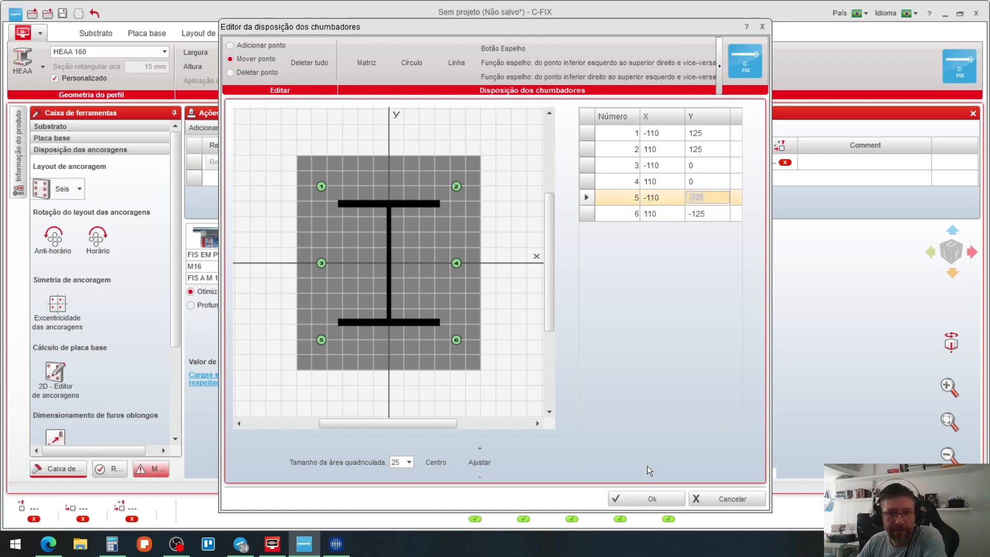
click(651, 497)
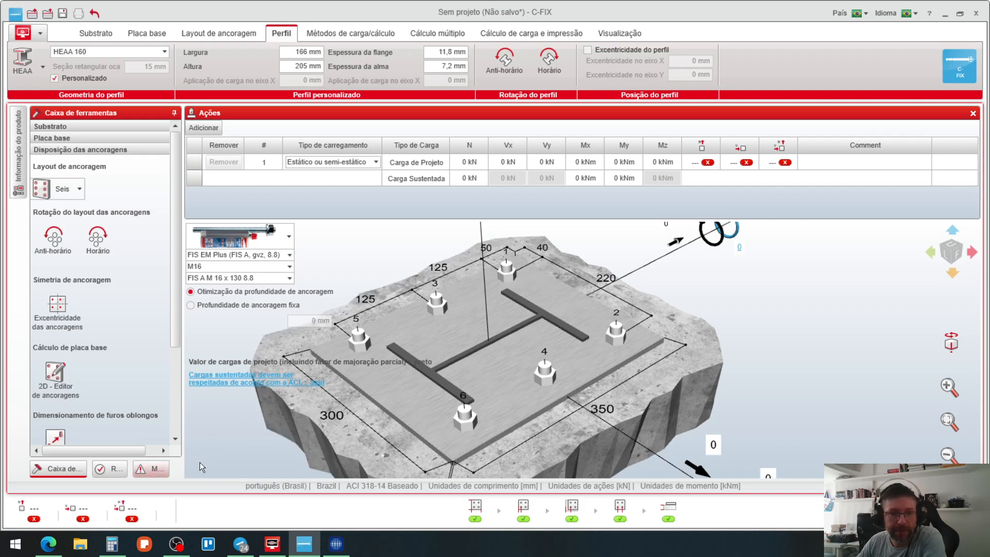
Step: Resolve the drilling method error by changing the hole type to Furo com broca de videa
click(143, 475)
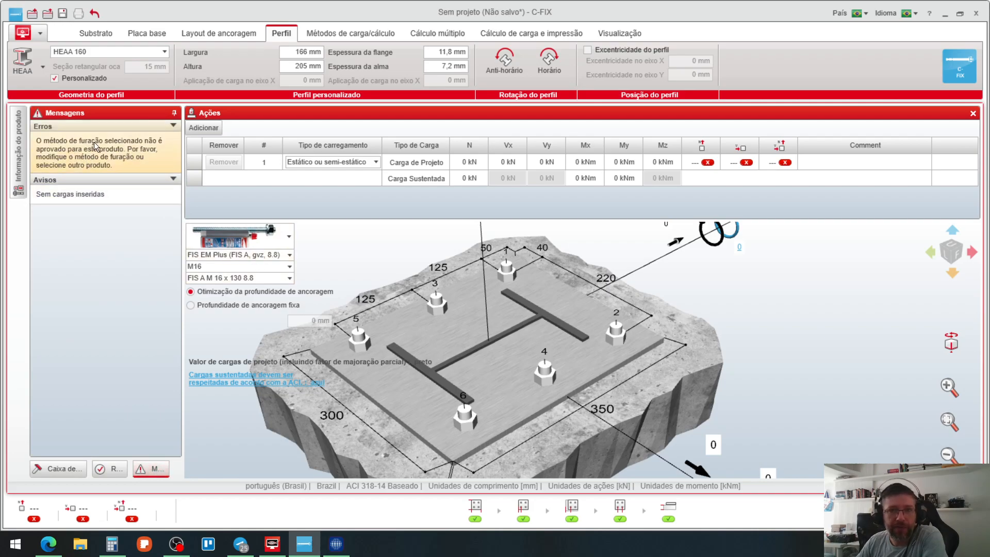
click(147, 153)
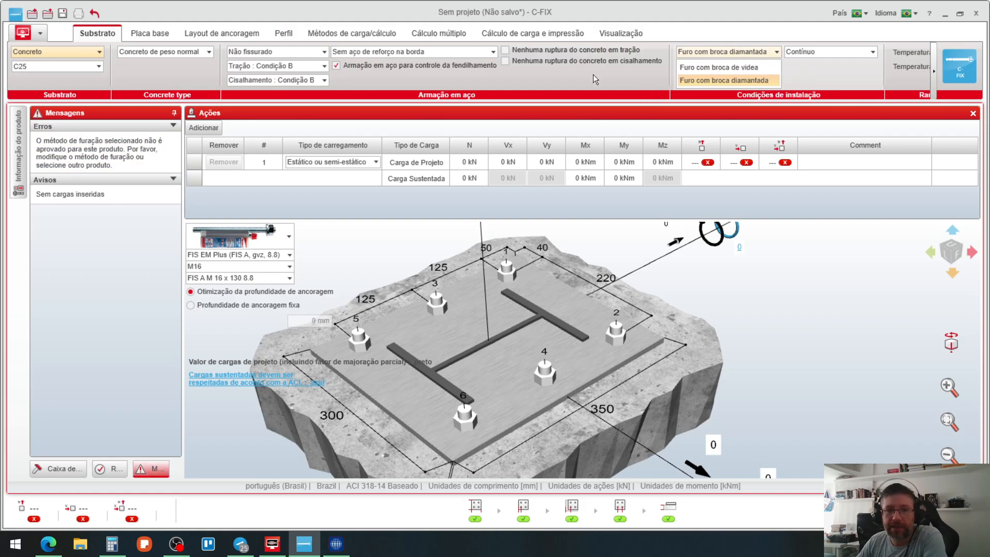
click(734, 68)
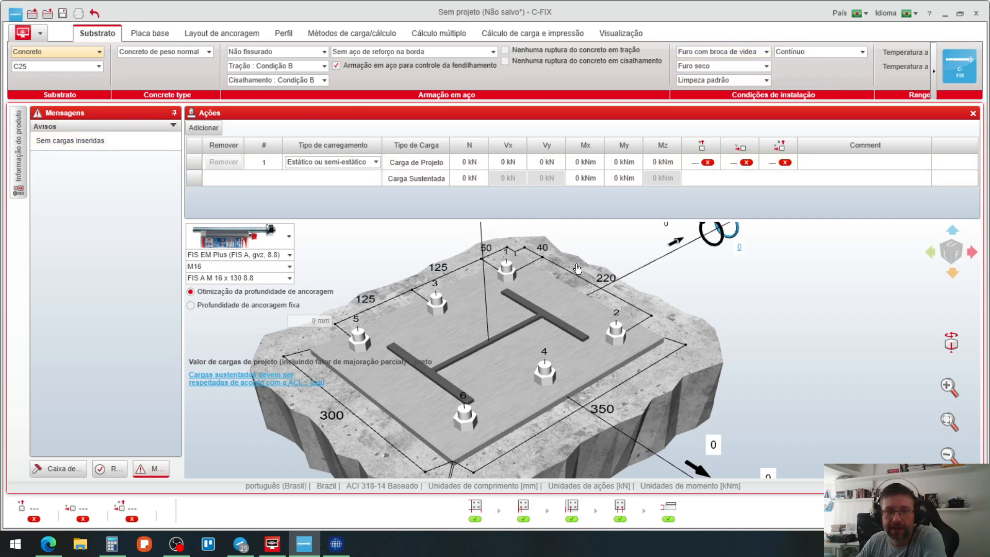
Step: Enter a sustained compressive axial load of 250 kN on the base plate
scroll(558, 248, down, 7)
scroll(553, 310, up, 1)
scroll(552, 311, up, 1)
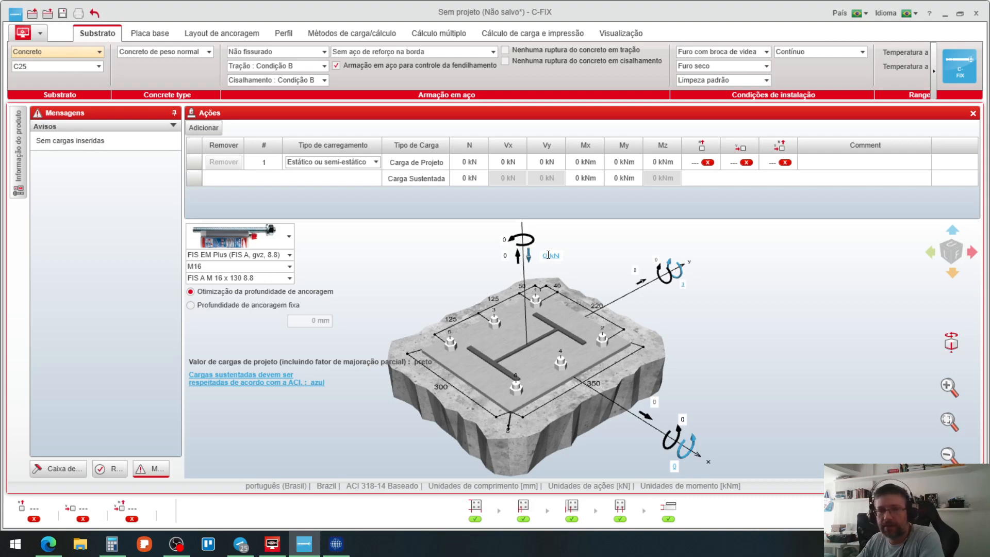
key(Return)
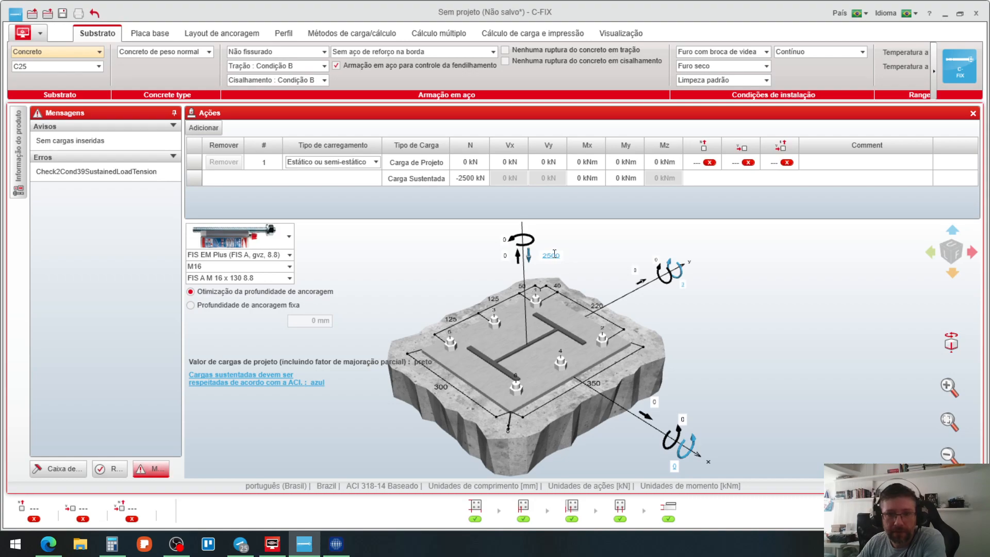
text(250)
key(Return)
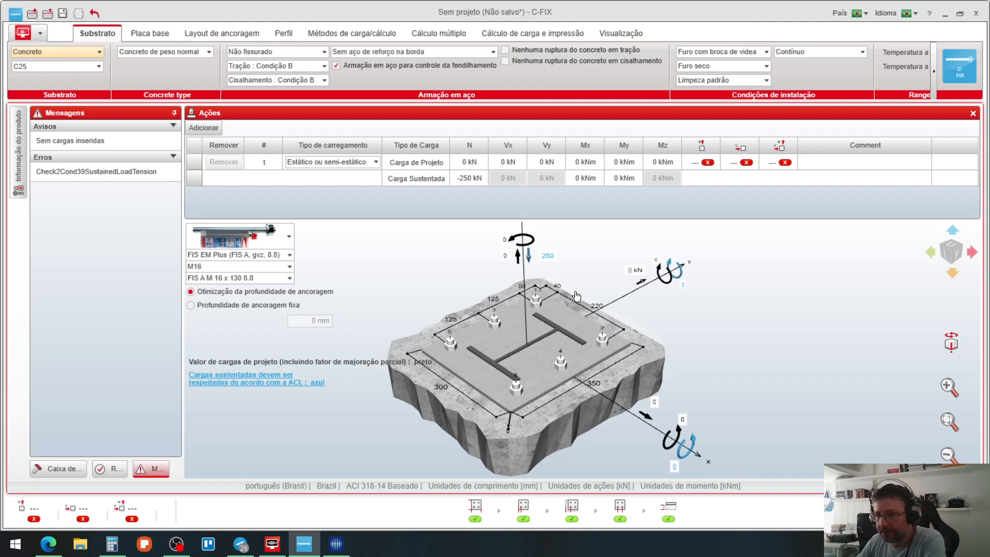
Step: Set the design shear Vy to 100 kN and the sustained moment Mx to 20 kNm
text(100)
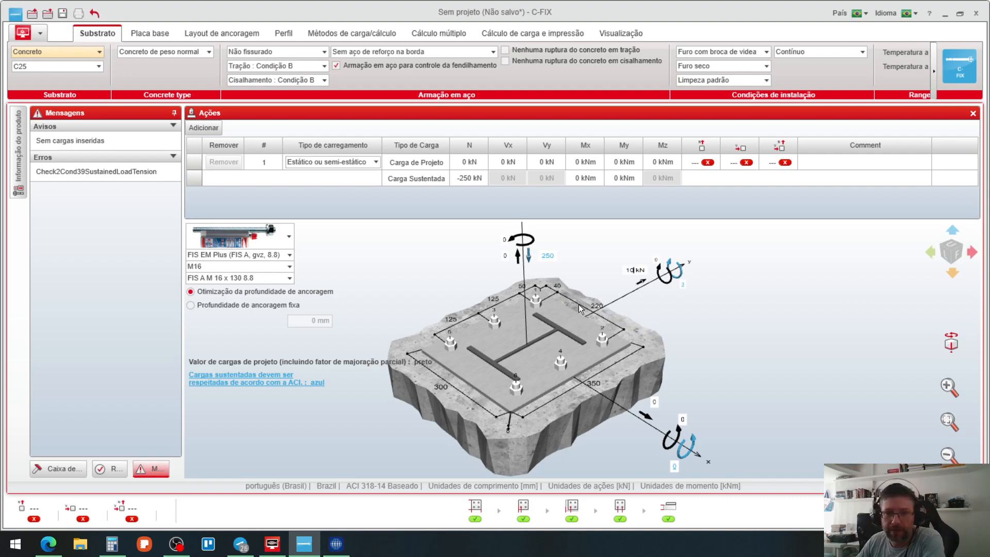
key(Return)
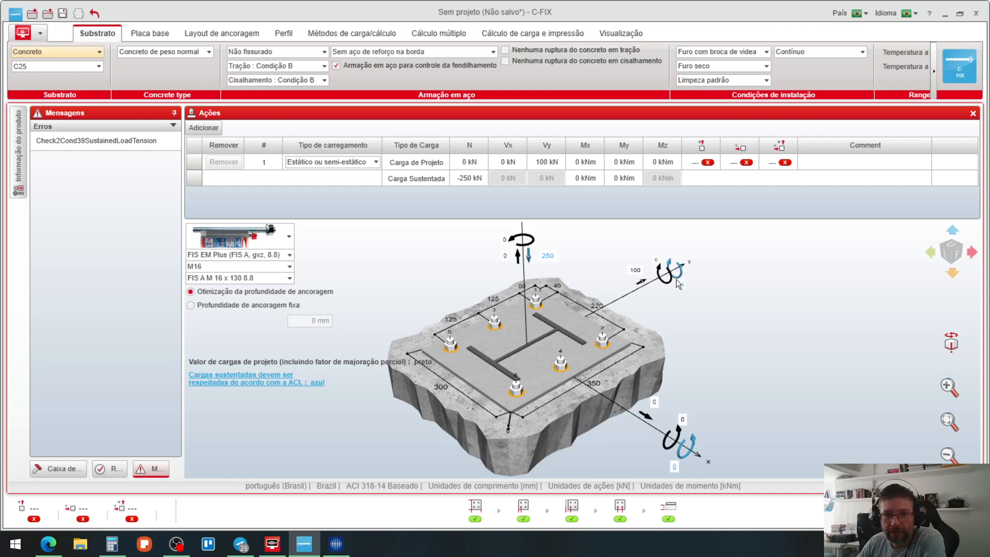
click(675, 467)
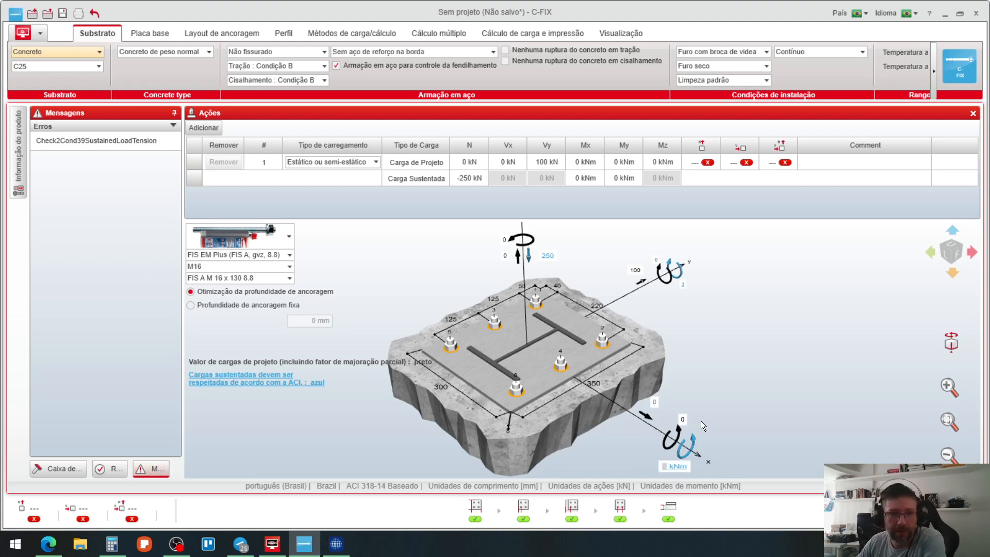
text(20)
key(Return)
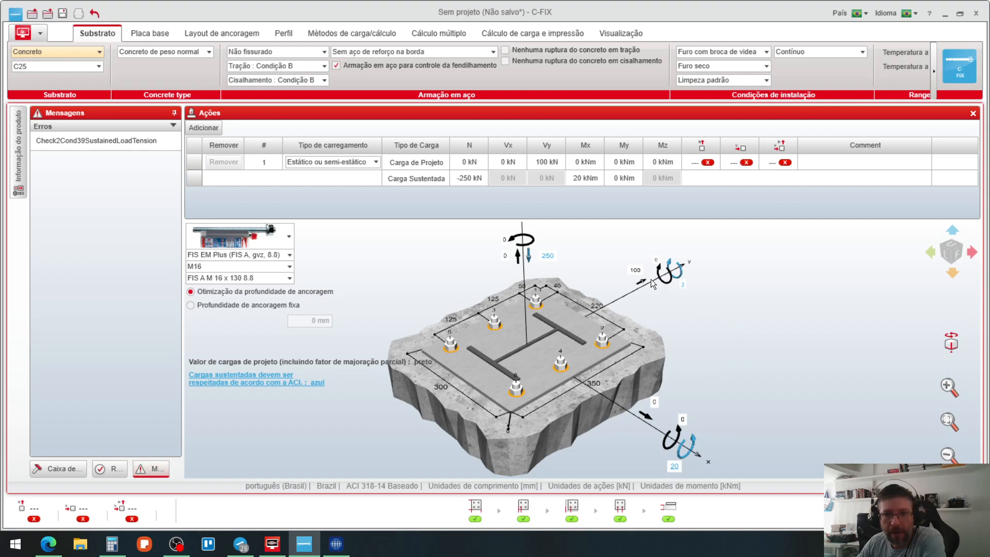
Step: Try a design axial load N of 10 kN to clear the sustained load tension error
scroll(595, 335, down, 2)
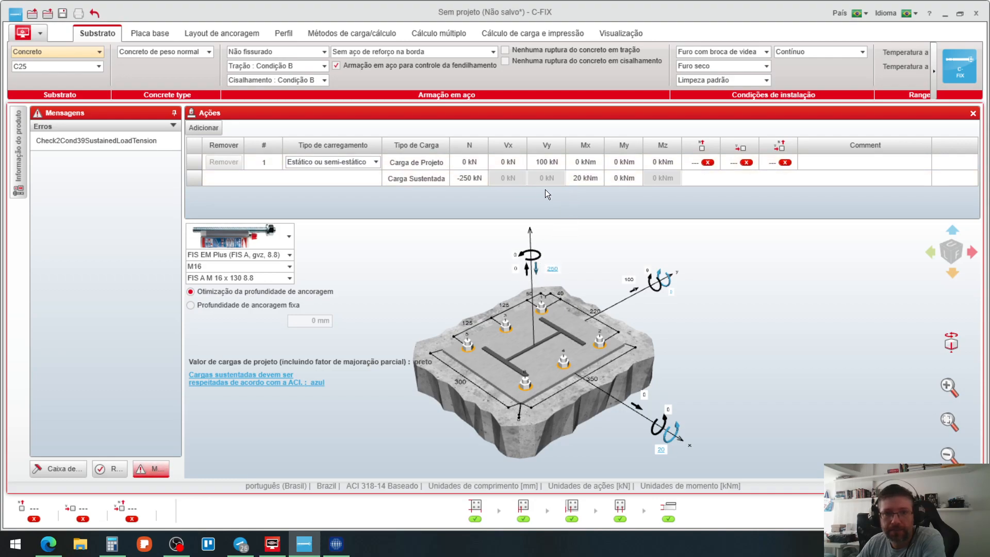
click(483, 163)
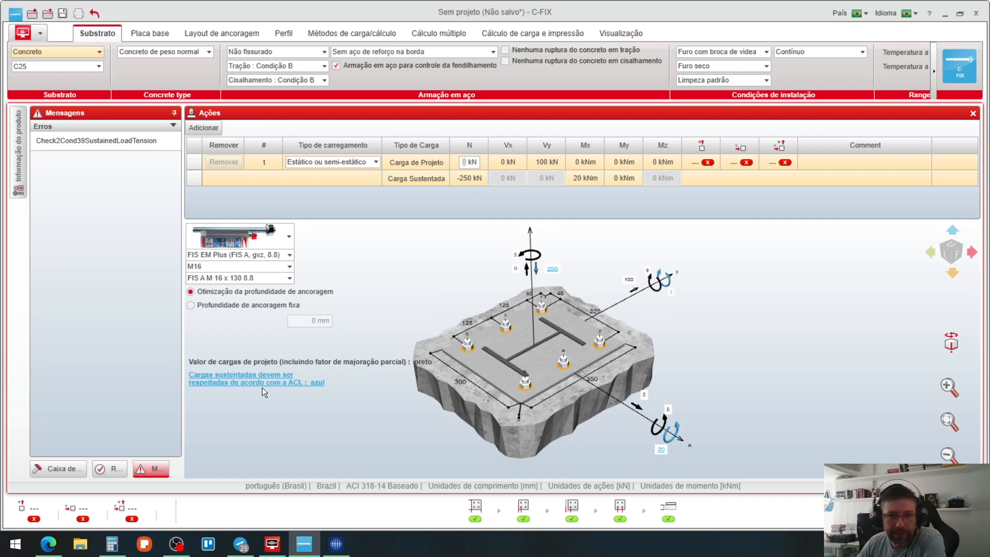
text(10)
key(Tab)
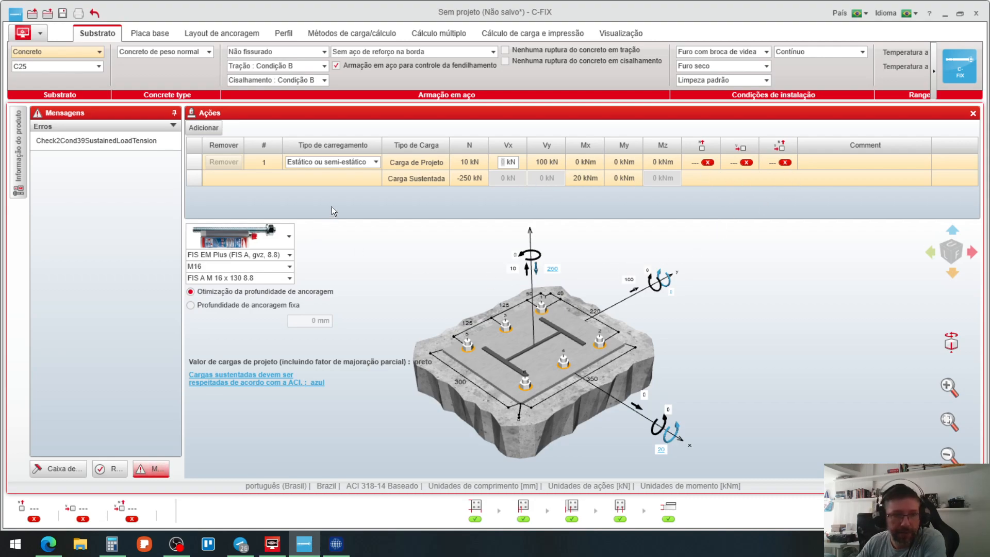
click(88, 144)
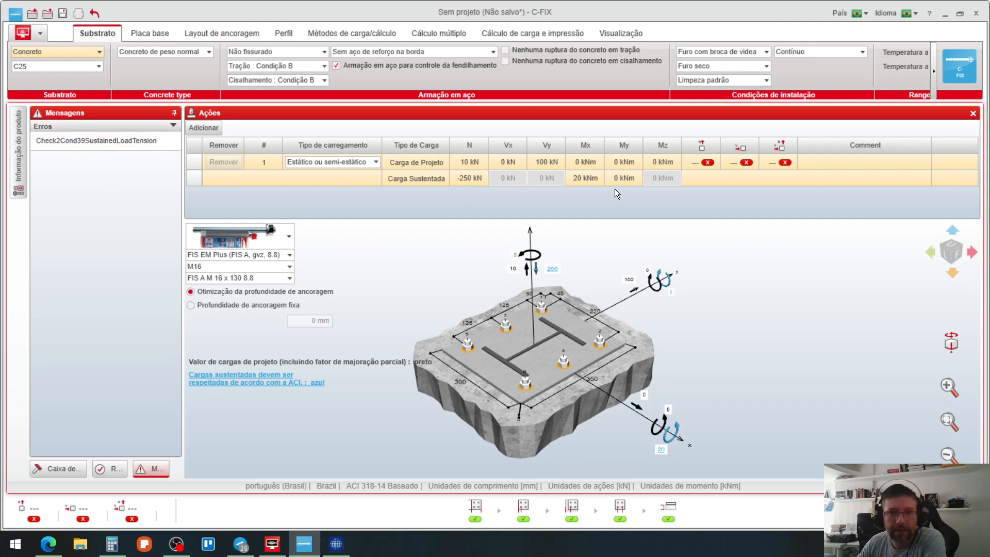
Step: Reset the design loads N and Vy and the sustained axial load N to 0 kN
click(484, 161)
text(0)
click(549, 162)
text(0)
click(633, 163)
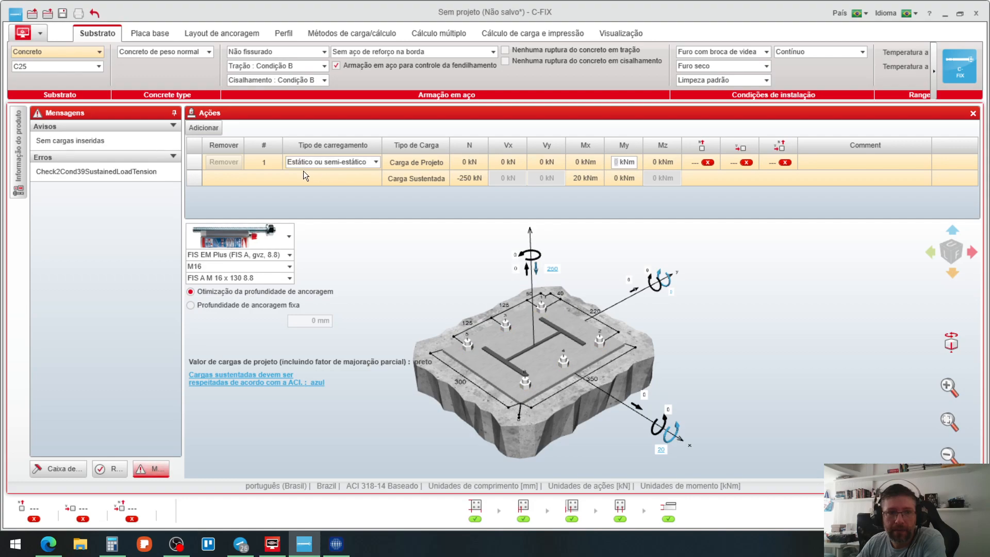
click(127, 174)
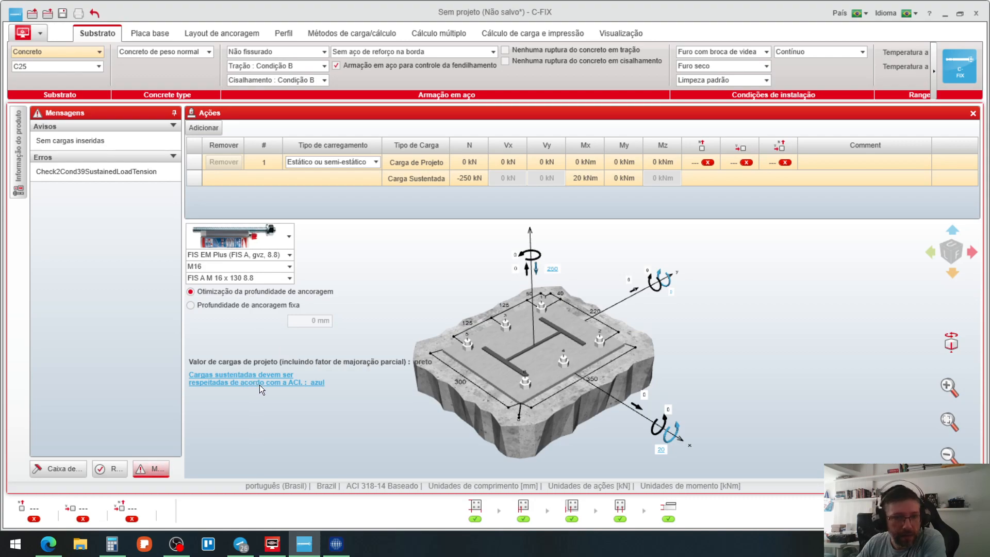
click(553, 268)
text(0)
click(669, 290)
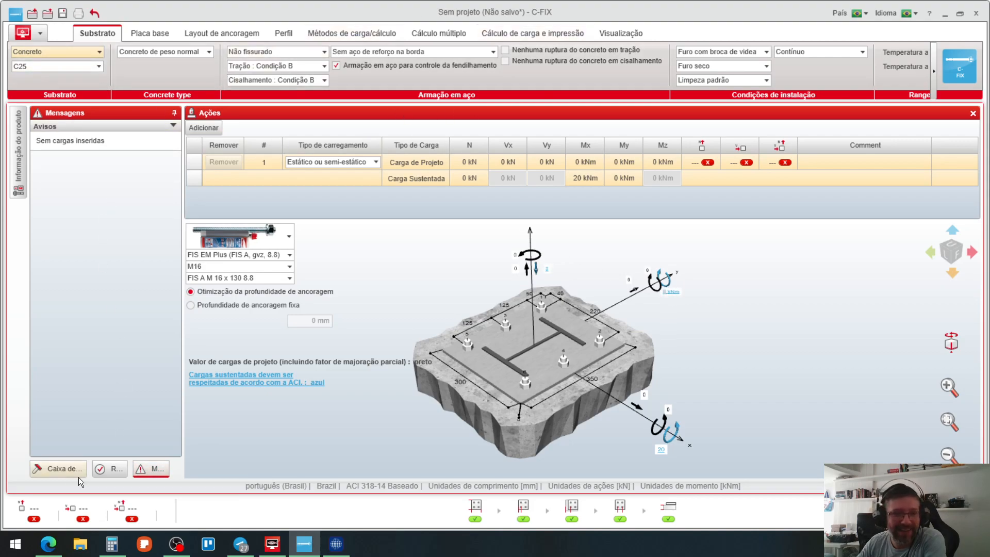
Step: Switch the load standard from ACI 318-14 to ETAG and accept redefining all loads
click(60, 467)
scroll(101, 332, down, 5)
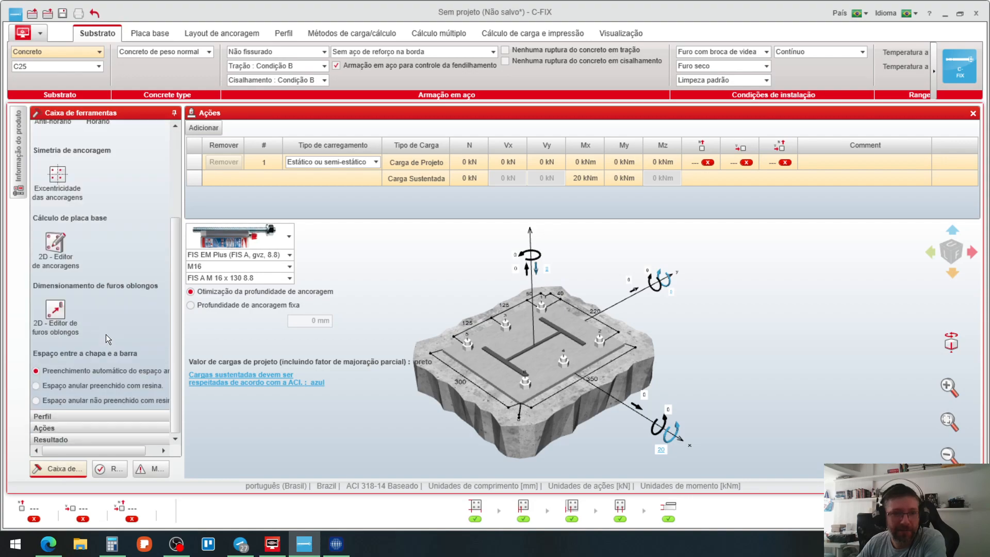
click(66, 428)
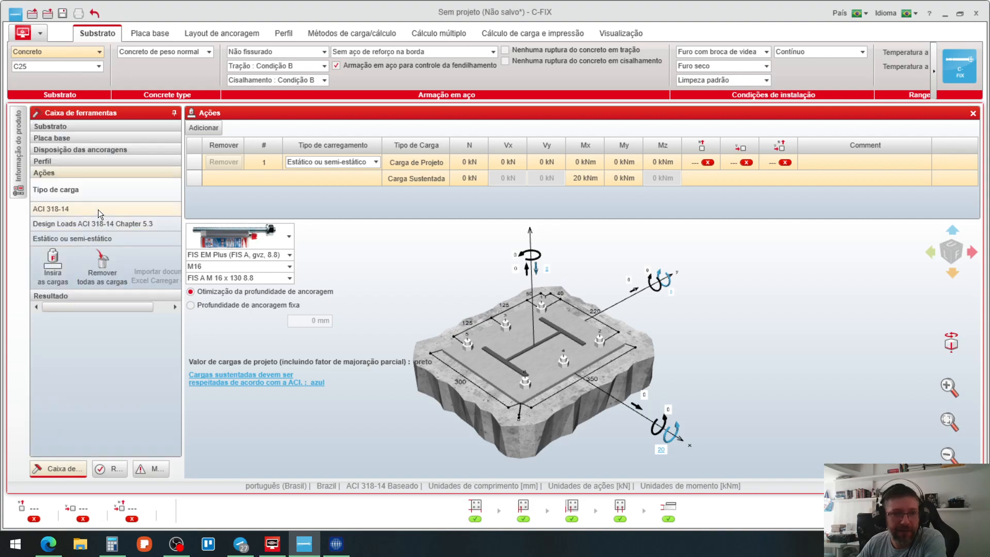
click(119, 209)
click(83, 223)
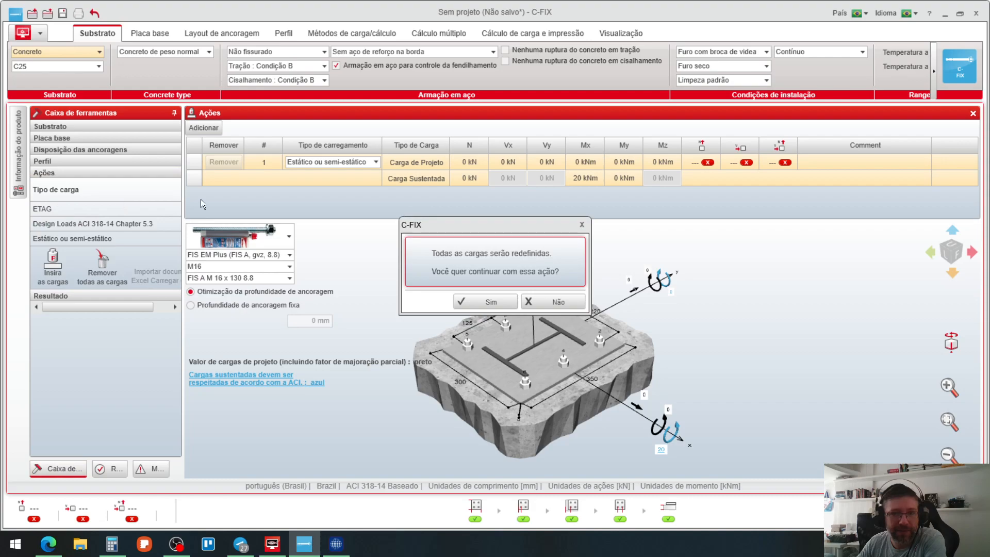
click(492, 299)
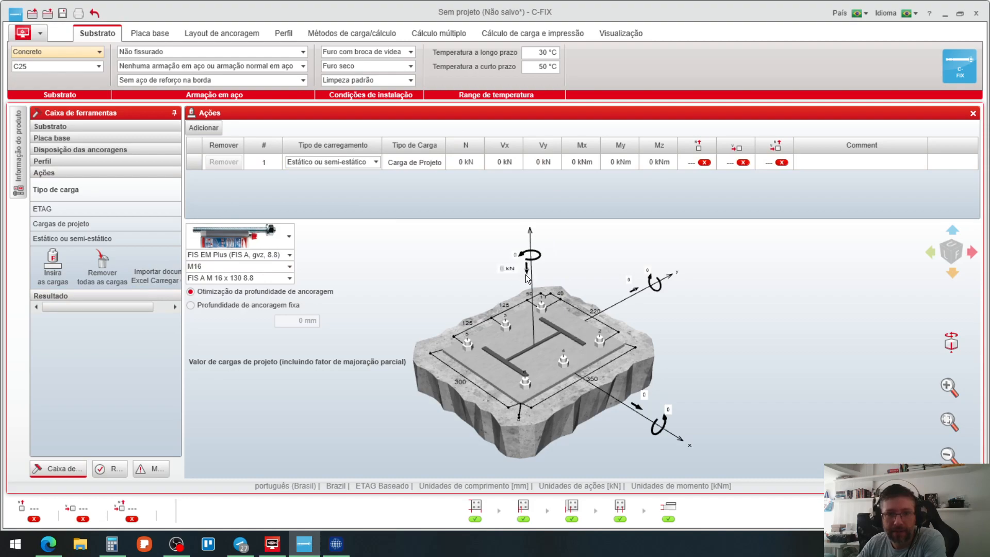
Step: Enter a 250 kN compressive design axial load and a design shear Vy of 100 kN
text(250)
key(Return)
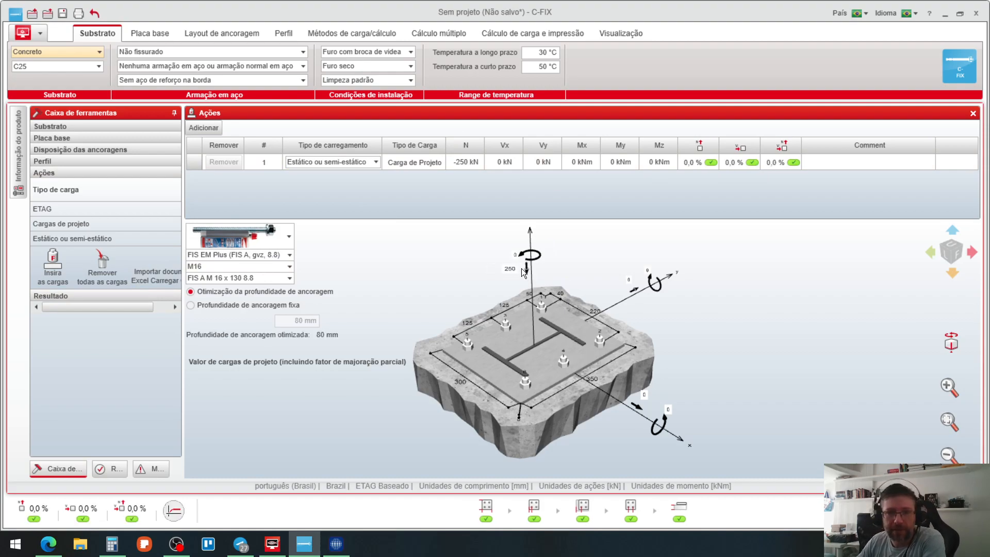
click(630, 282)
text(100)
key(Return)
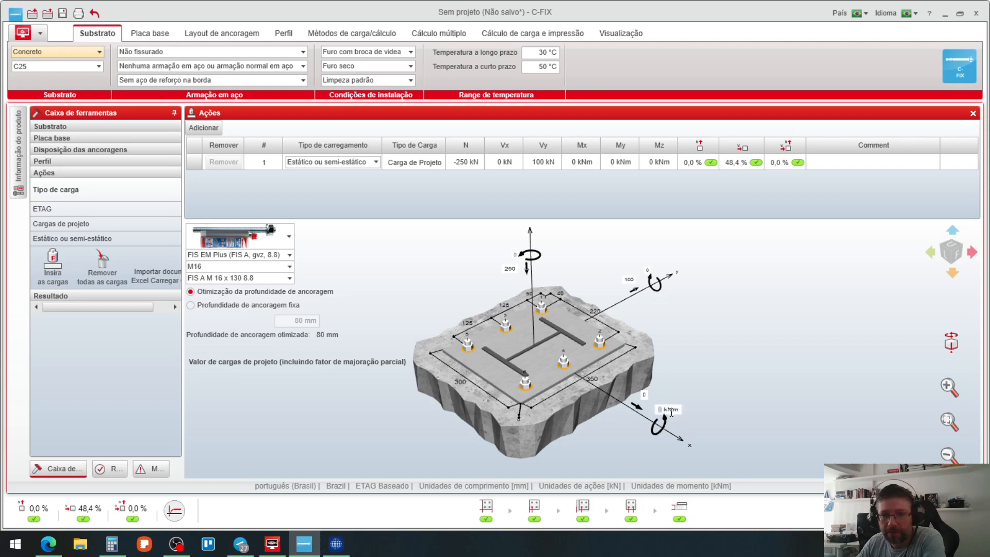
Step: Try a design moment Mx of 50 kNm and then 5060 kNm on the base plate
text(50)
key(Return)
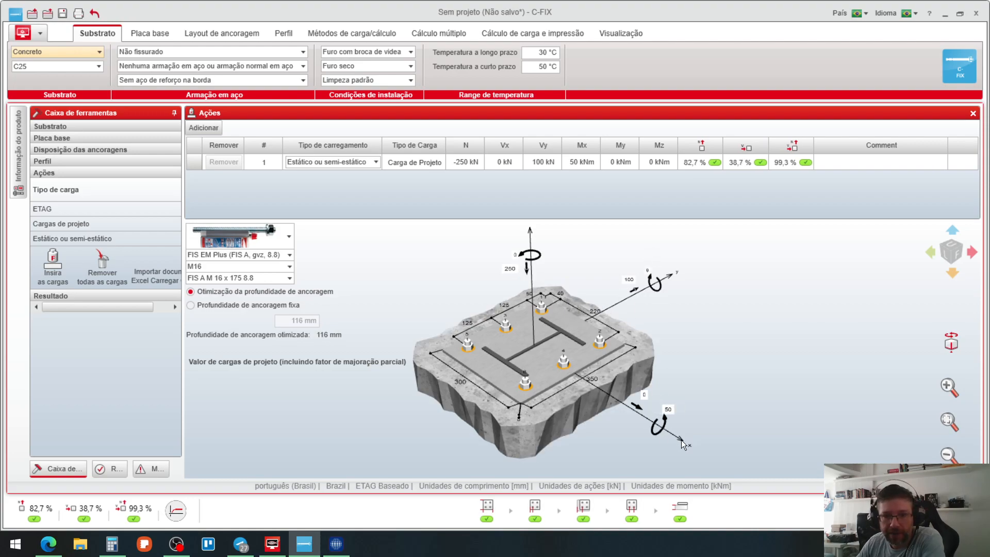
click(670, 410)
text(5060 kNm)
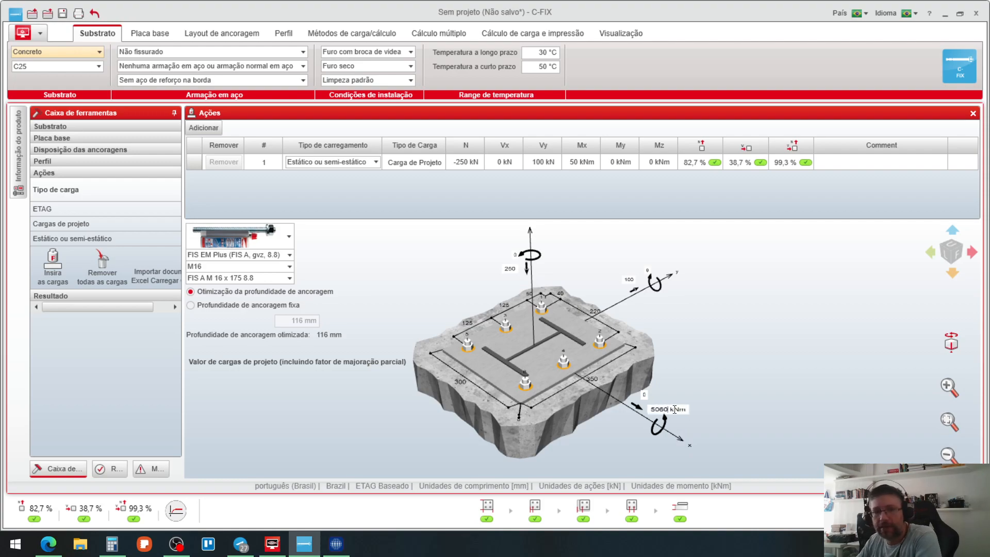
key(Return)
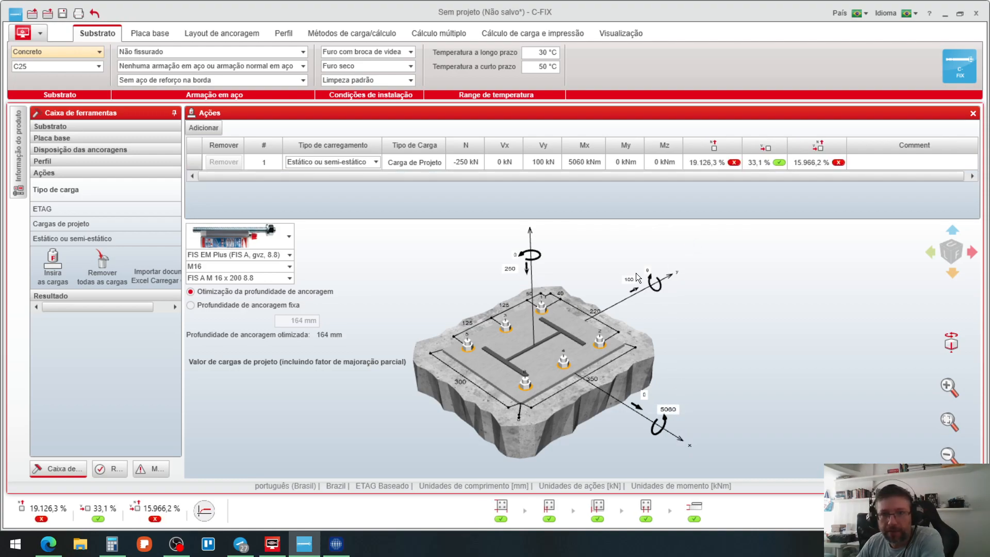
Step: Try lower design moments Mx of 120 kNm and 80 kNm
click(673, 410)
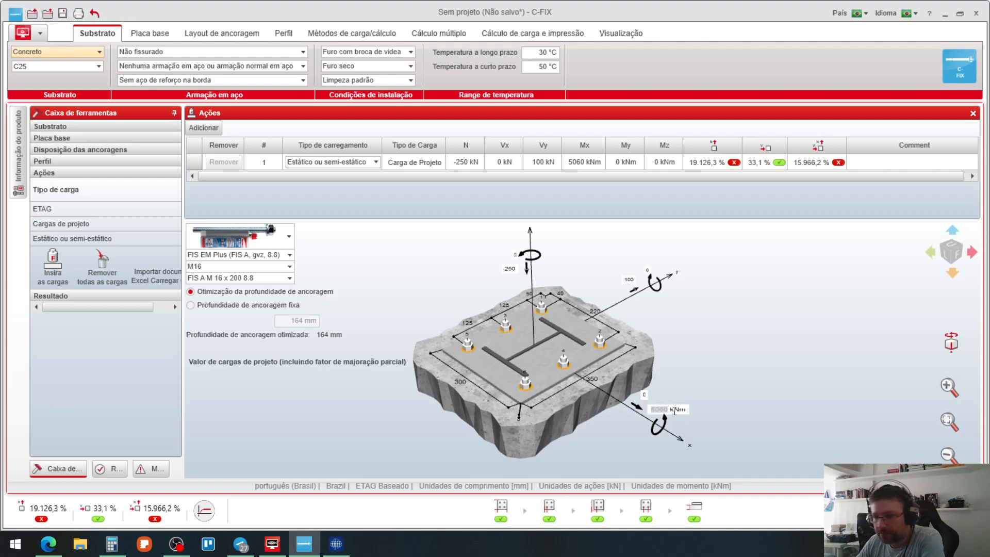
text(120)
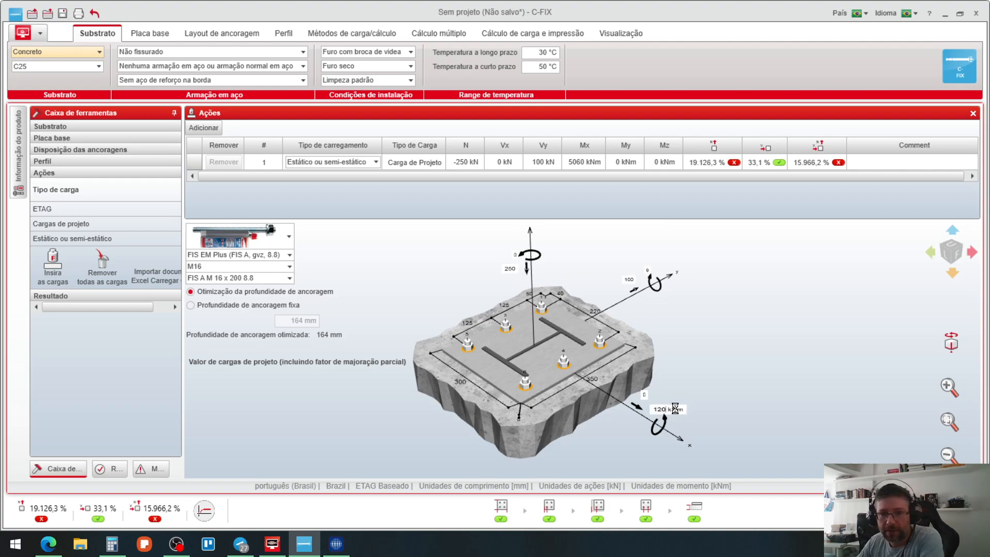
key(Return)
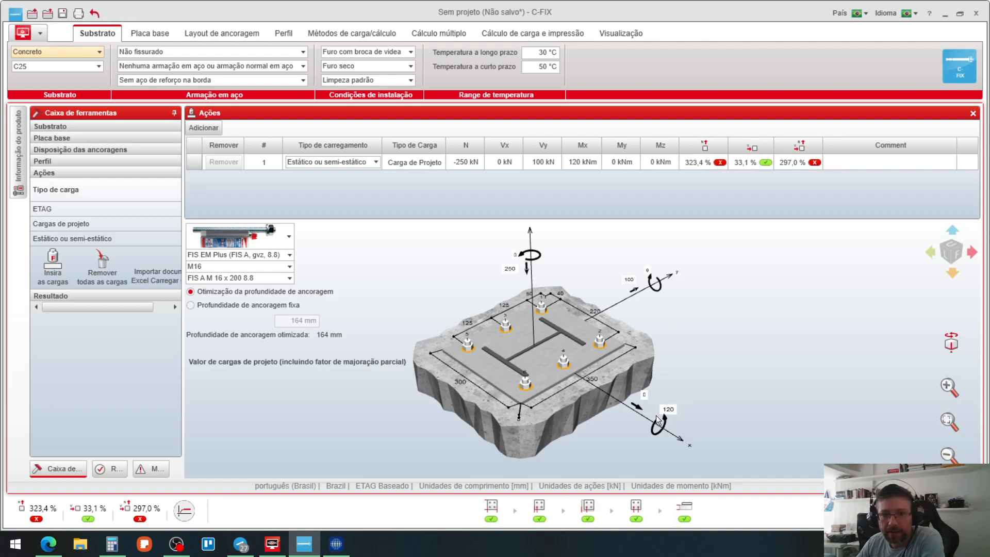
click(673, 410)
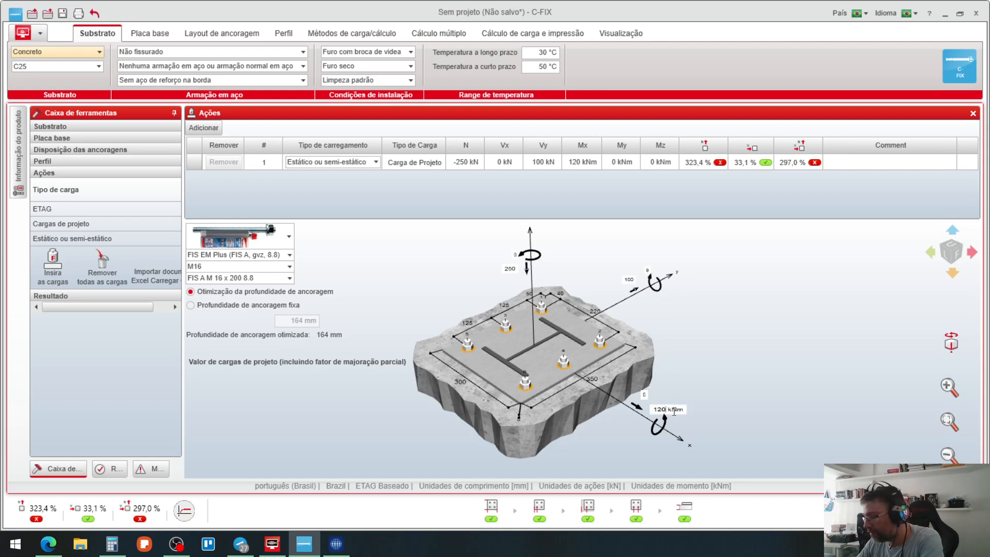
text(12080)
key(Return)
click(674, 410)
text(80)
key(Return)
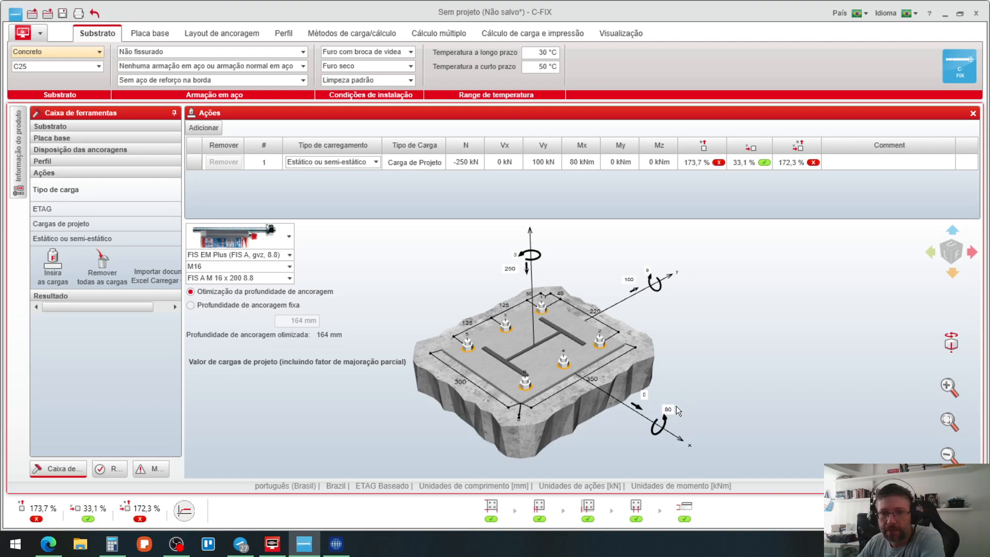
Step: Try design moments Mx of 60 kNm and 85 kNm on the anchor group
text(60)
key(Return)
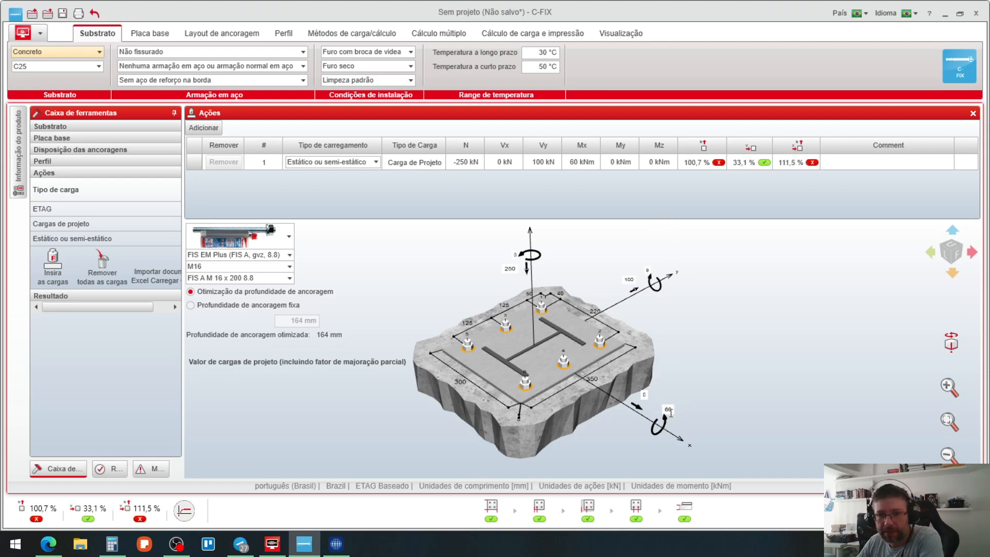
text(85 kNm)
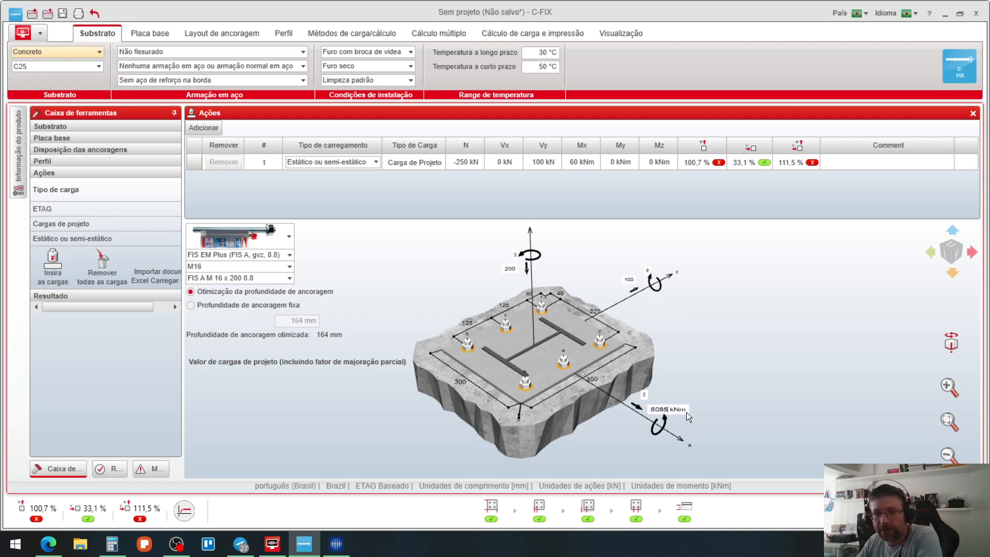
double_click(675, 412)
double_click(660, 409)
text(85)
key(Return)
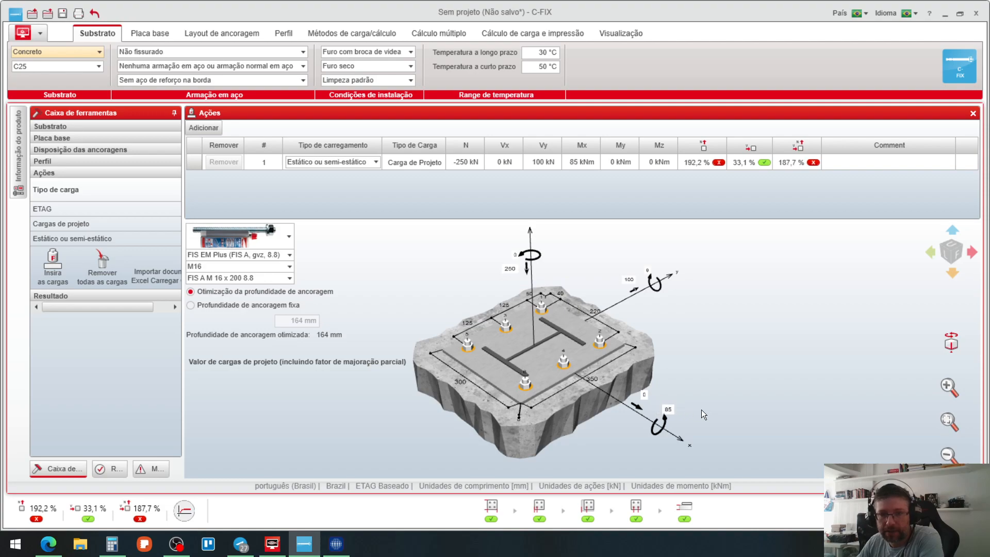
Step: Try a design moment Mx of 70 kNm
scroll(669, 437, up, 3)
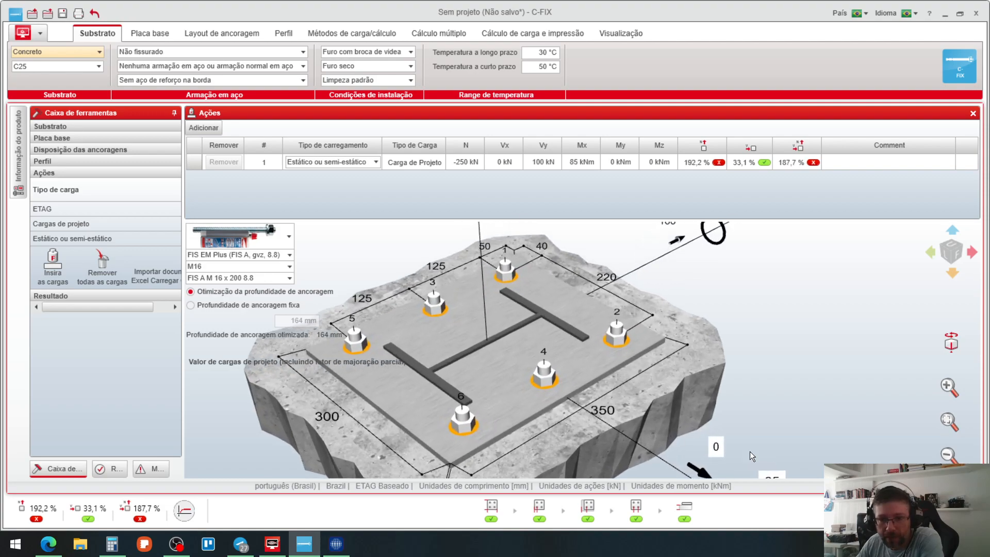
double_click(743, 395)
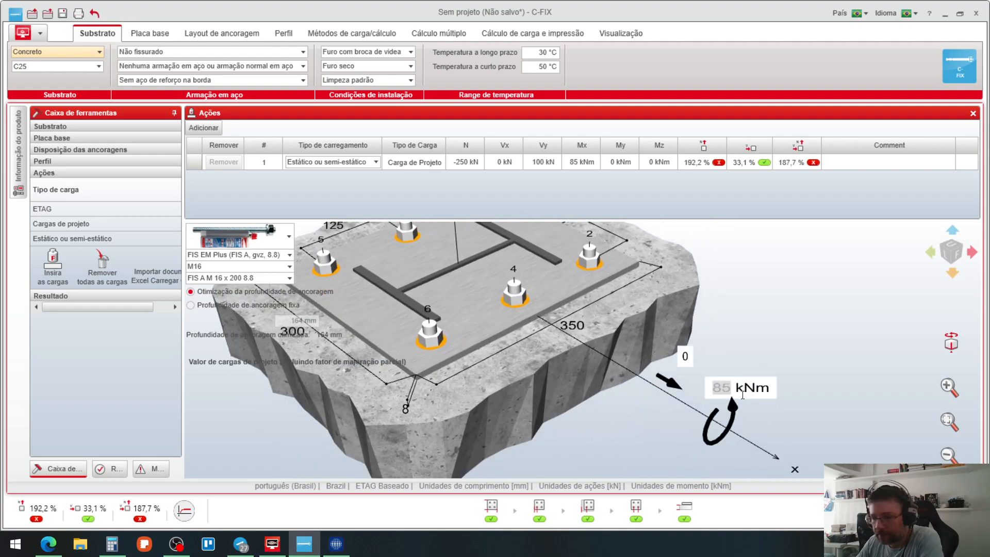
text(70)
key(Return)
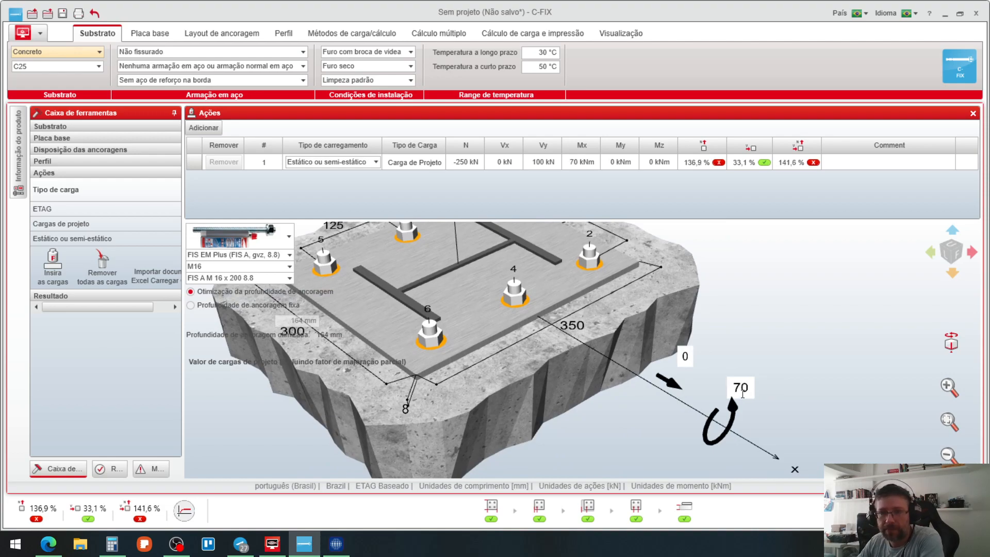
Step: Set the design moment Mx to 65 kNm and bring the whole base plate back into view
double_click(747, 384)
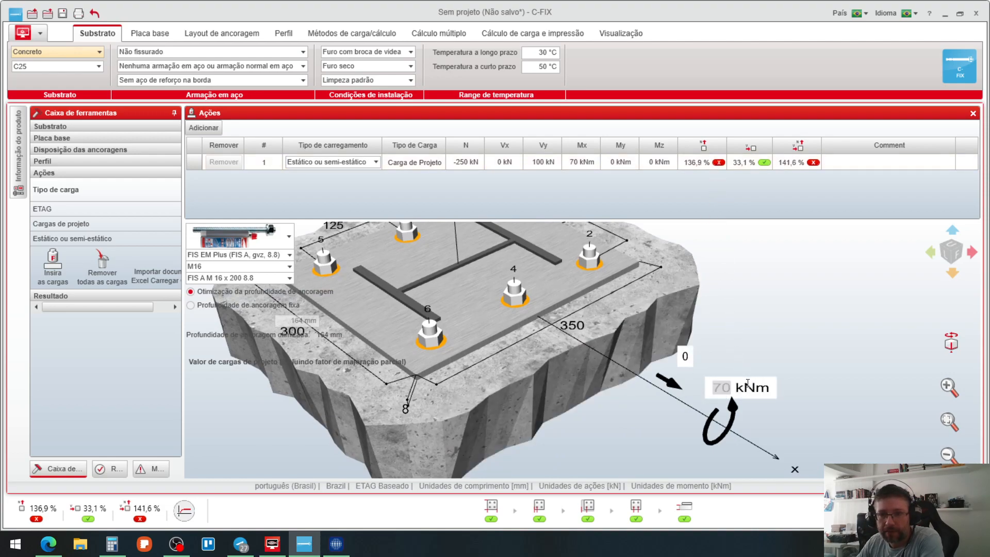
text(65)
key(Return)
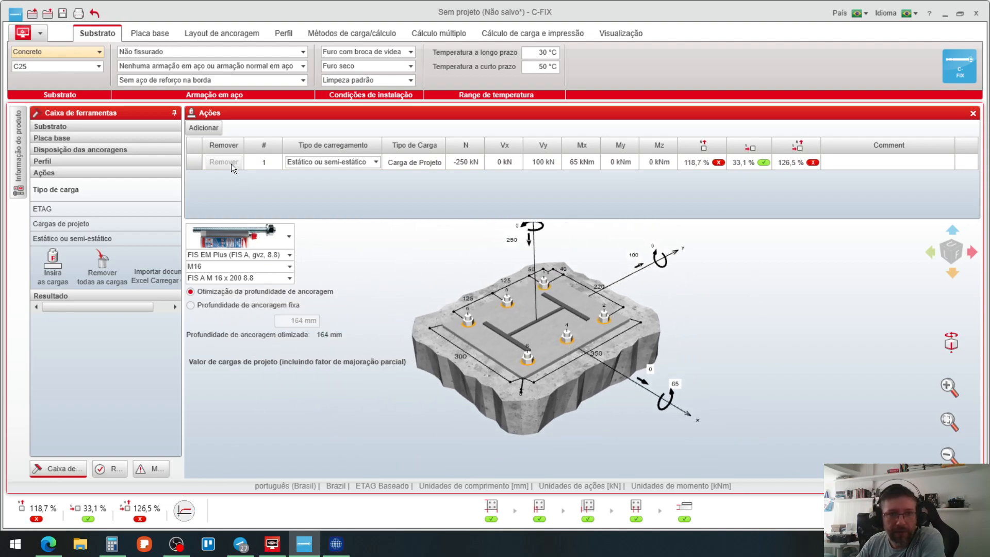
click(323, 36)
click(293, 33)
click(325, 32)
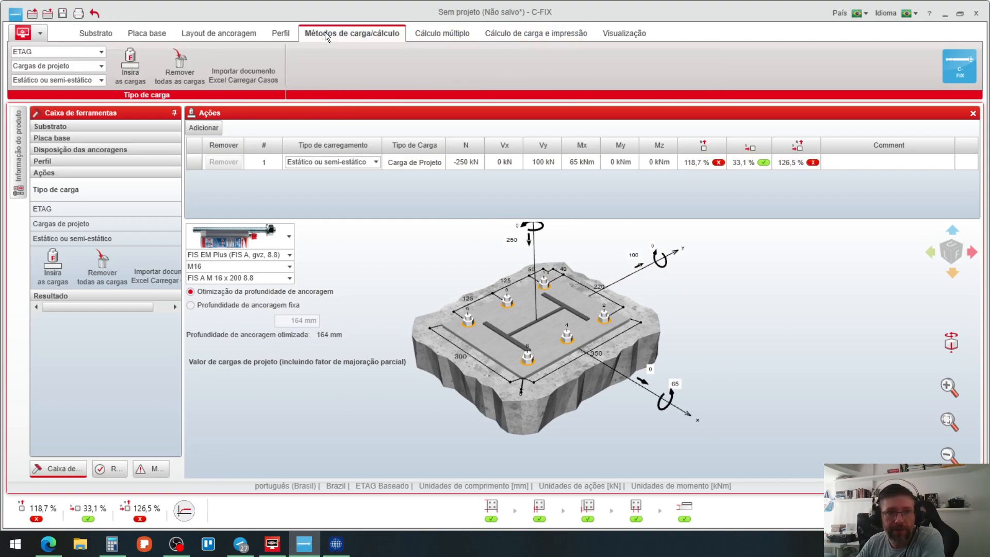
click(418, 33)
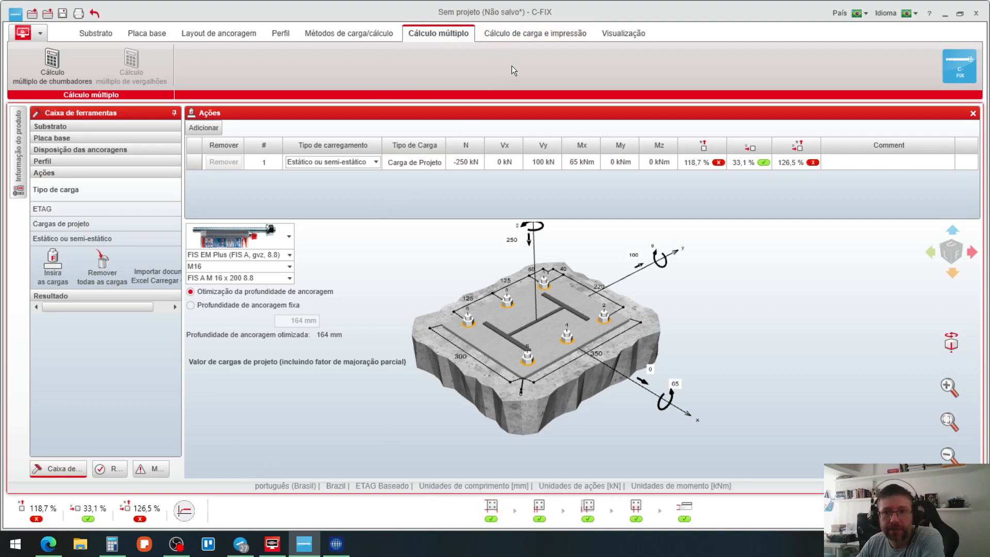
click(532, 38)
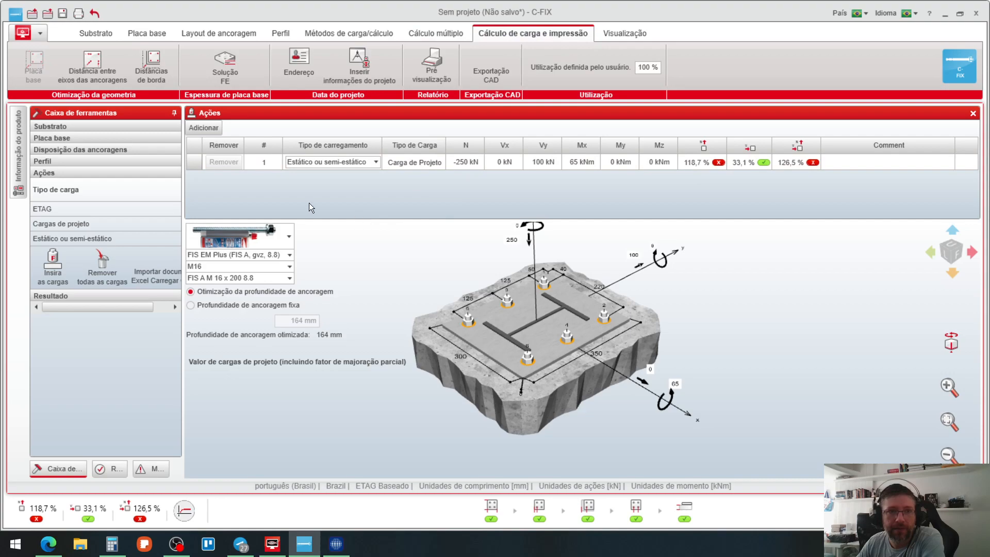
click(98, 75)
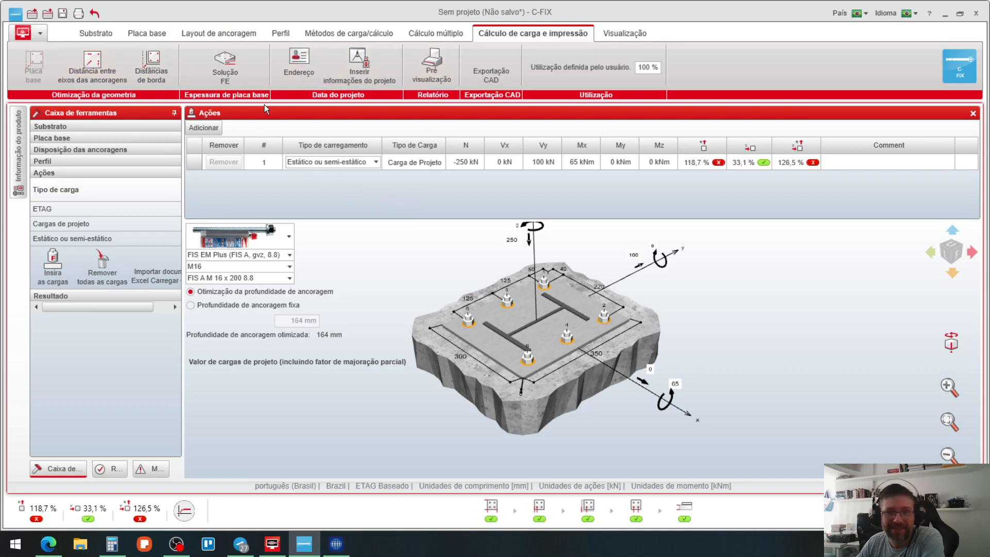
Step: Run the multiple calculation for all anchors and maximize its results window
click(455, 39)
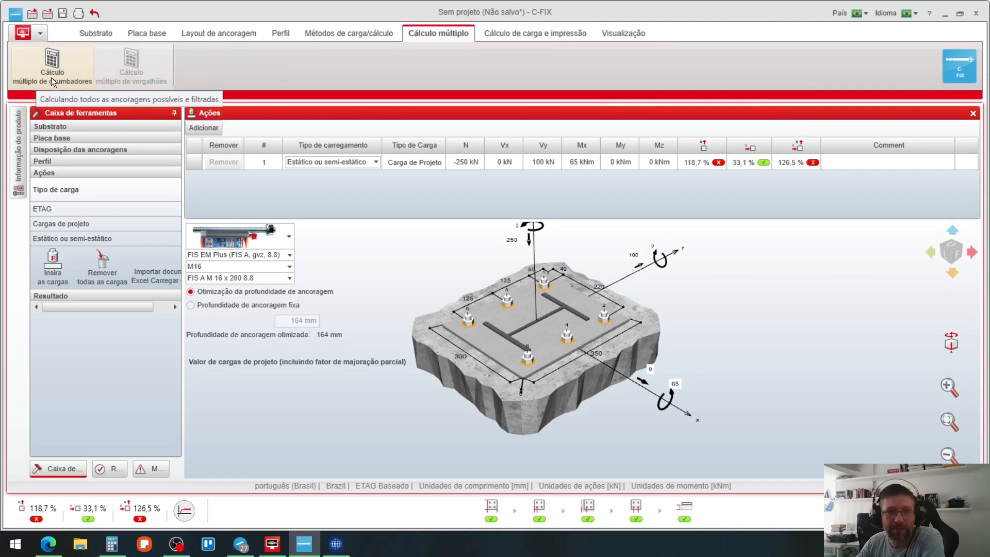
click(70, 67)
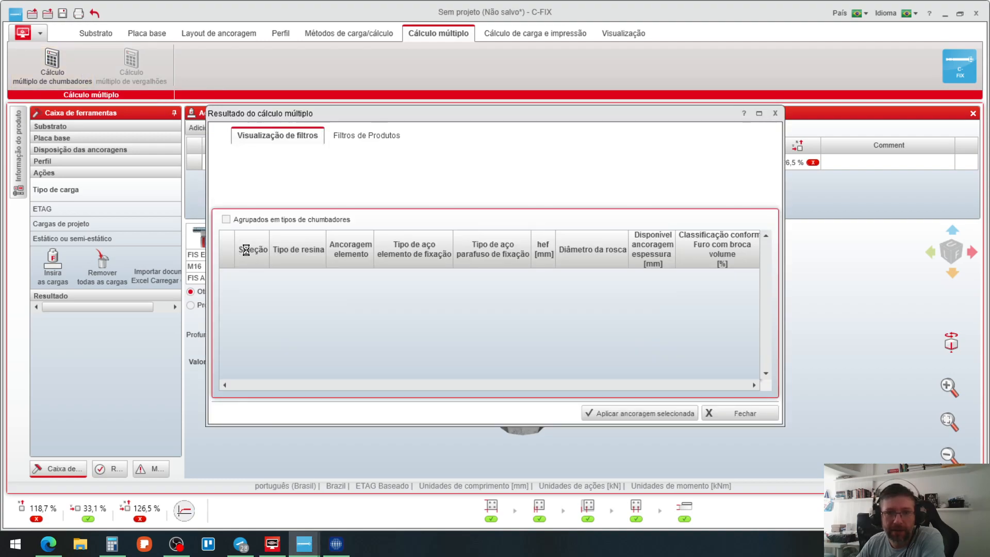
click(760, 113)
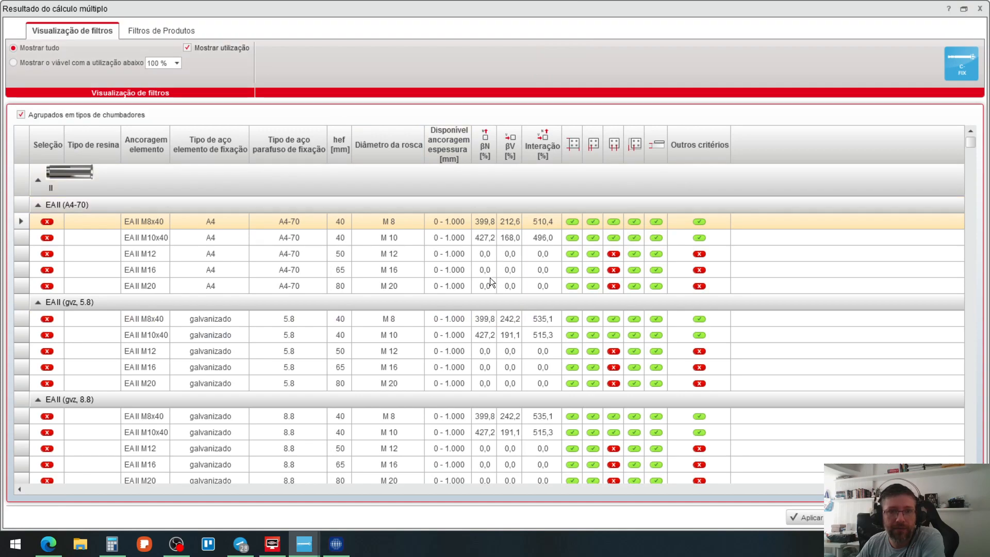
Step: Examine the multiple calculation results, comparing tension, shear and interaction utilization across the listed anchor types and sizes
scroll(483, 292, down, 10)
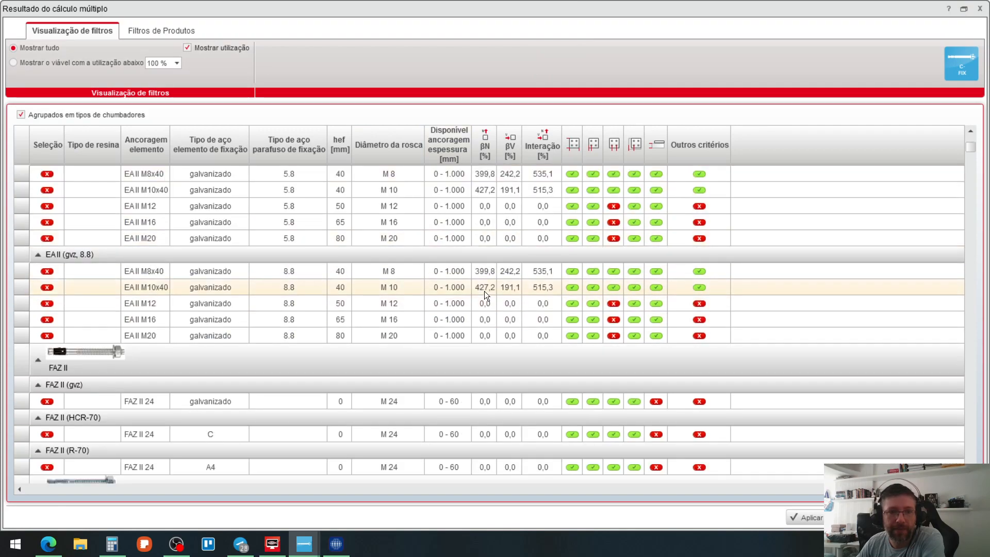
scroll(484, 291, down, 12)
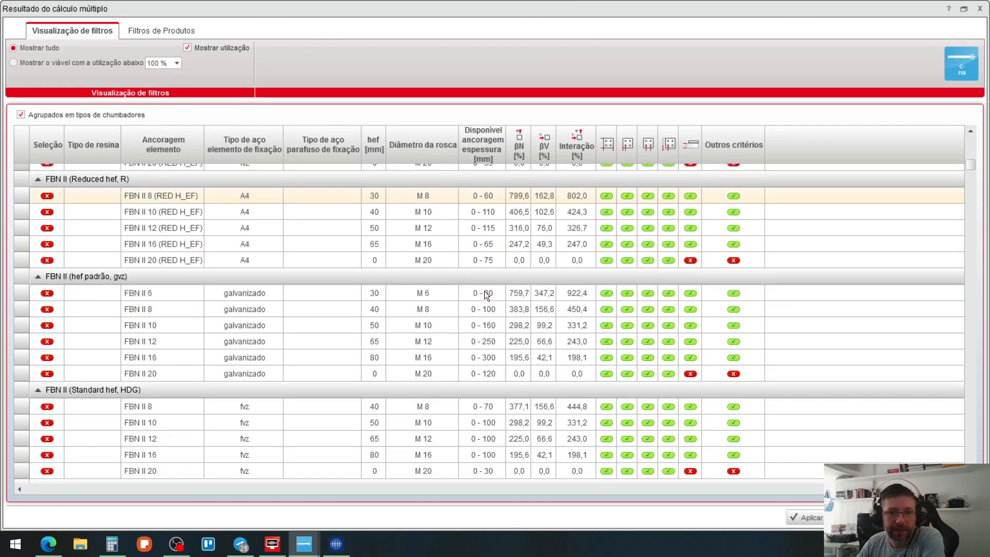
scroll(319, 329, down, 12)
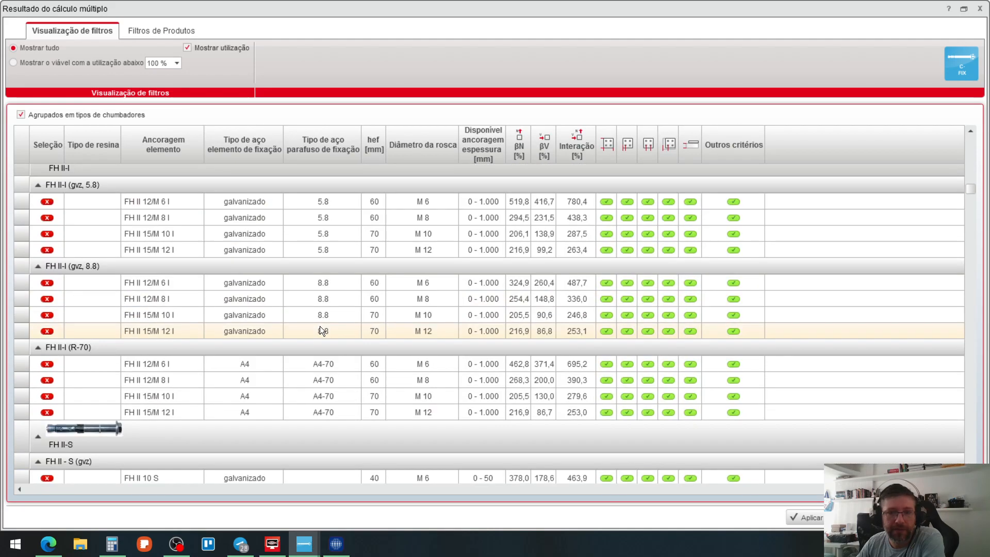
scroll(320, 330, down, 12)
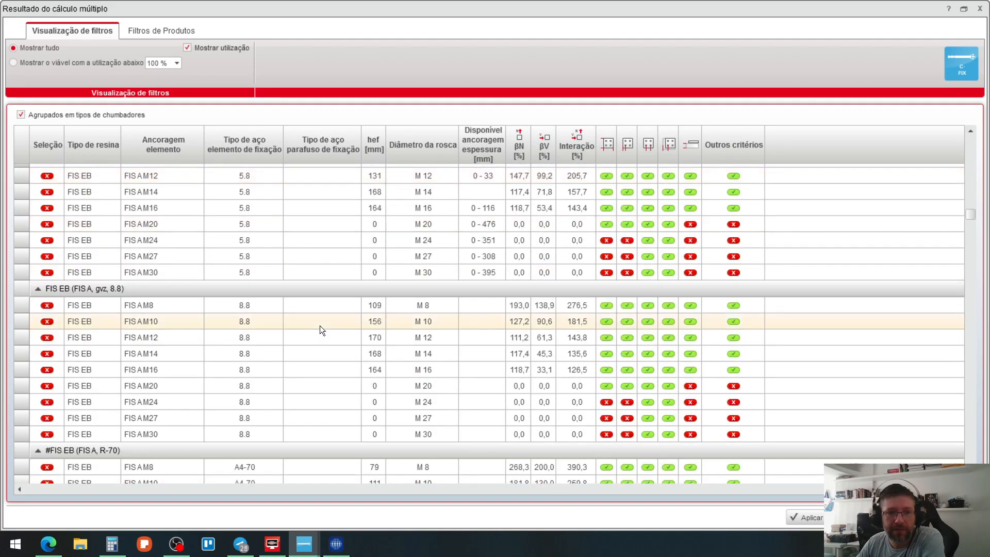
scroll(320, 326, down, 12)
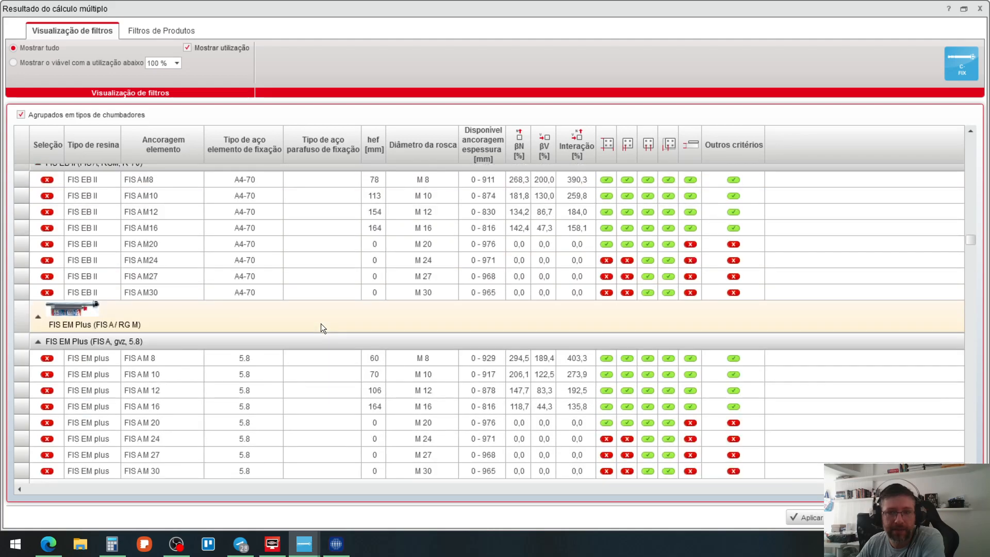
scroll(321, 323, down, 3)
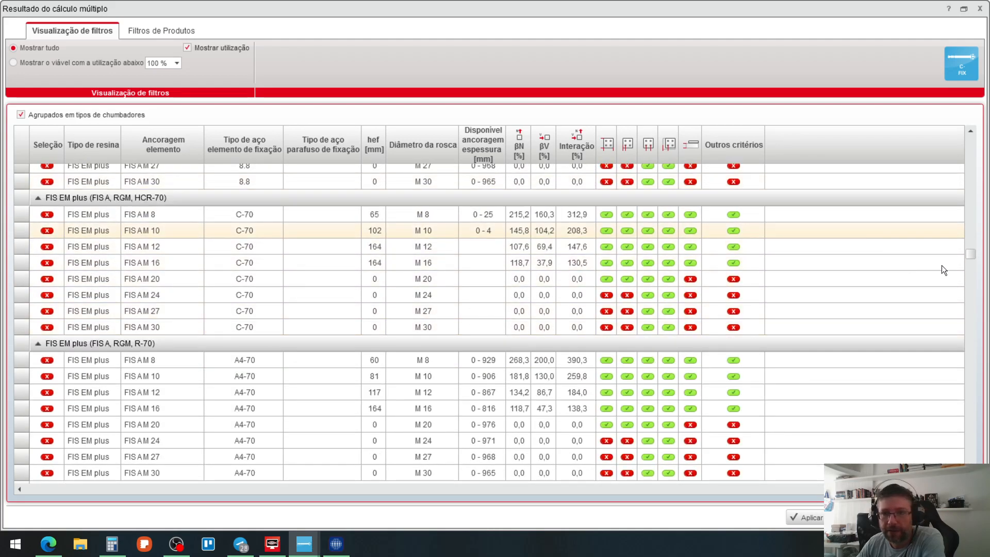
scroll(970, 263, down, 1)
scroll(970, 263, down, 10)
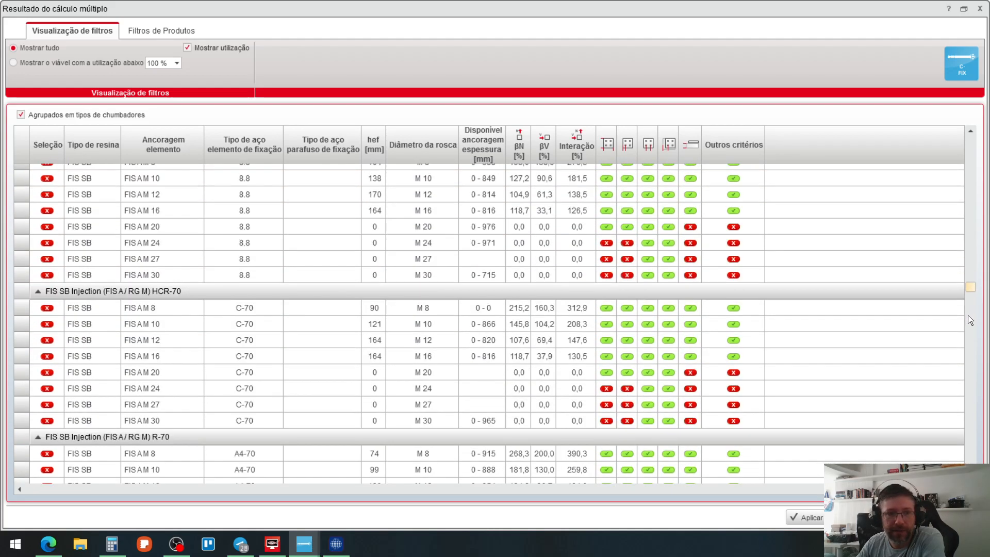
scroll(970, 367, down, 10)
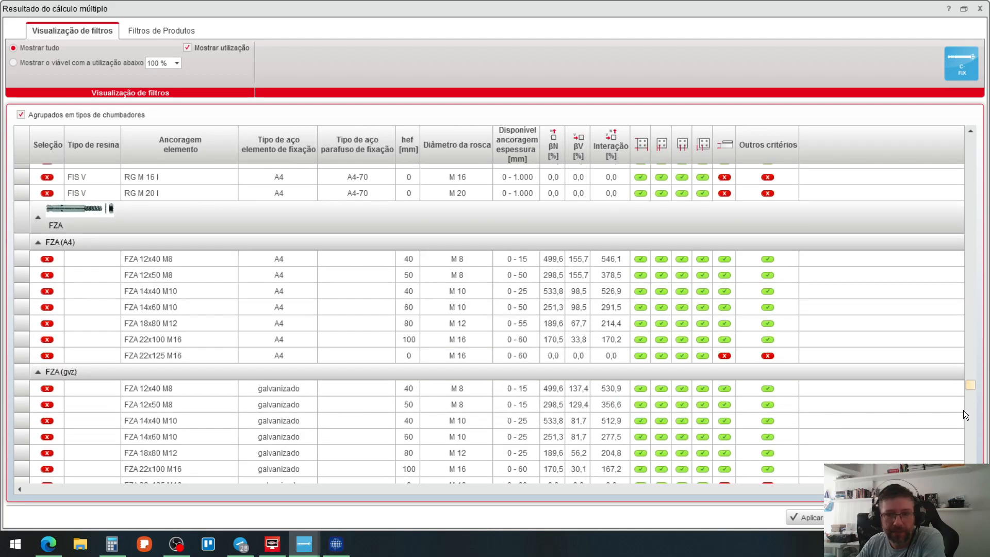
scroll(971, 435, down, 10)
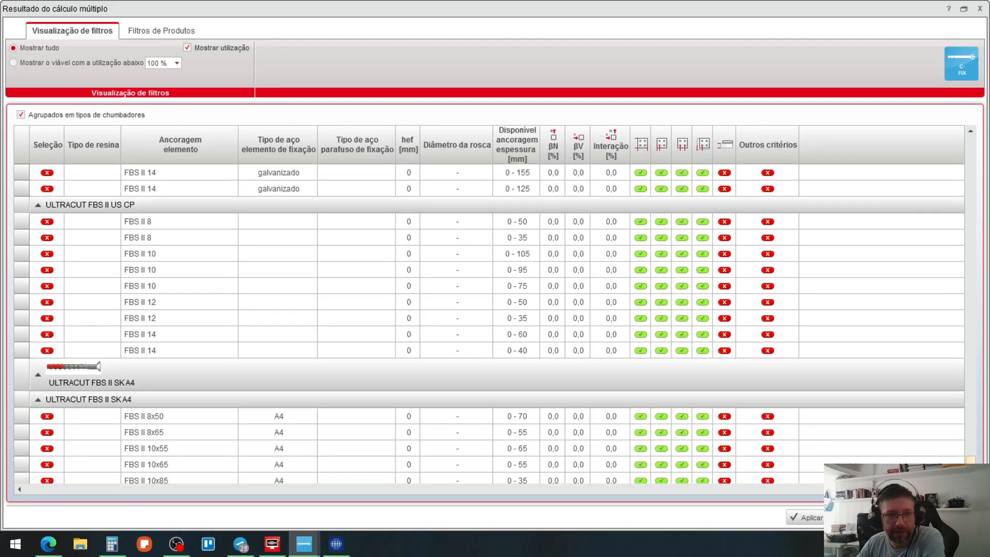
scroll(953, 253, up, 15)
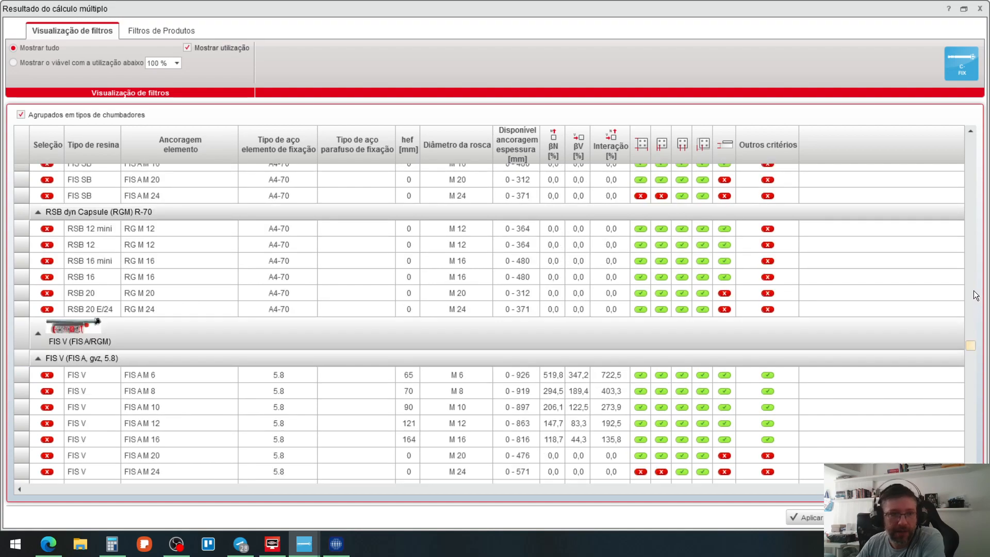
scroll(951, 232, up, 15)
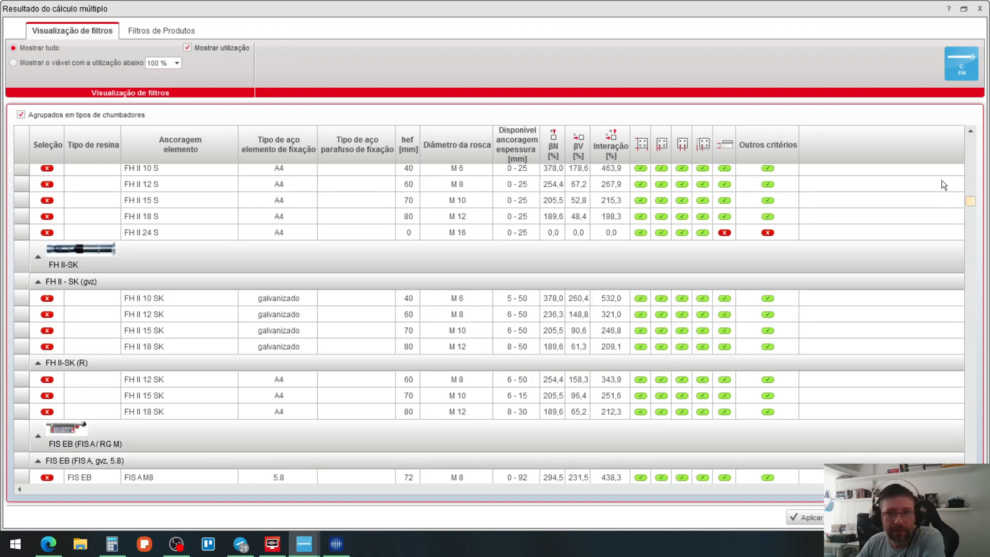
scroll(951, 156, up, 3)
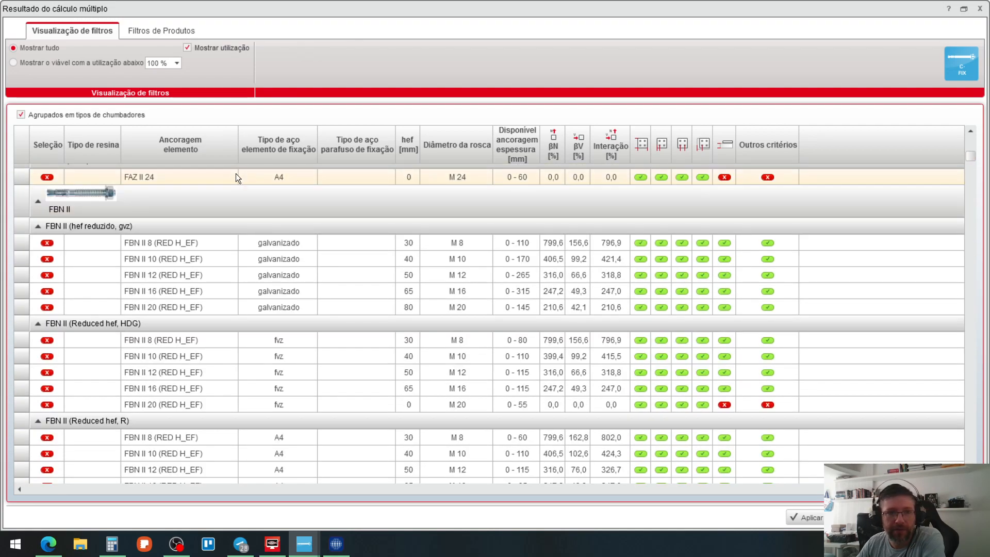
Step: Filter the multiple calculation results to feasible anchors with utilization below 100 %, and close the results
click(65, 64)
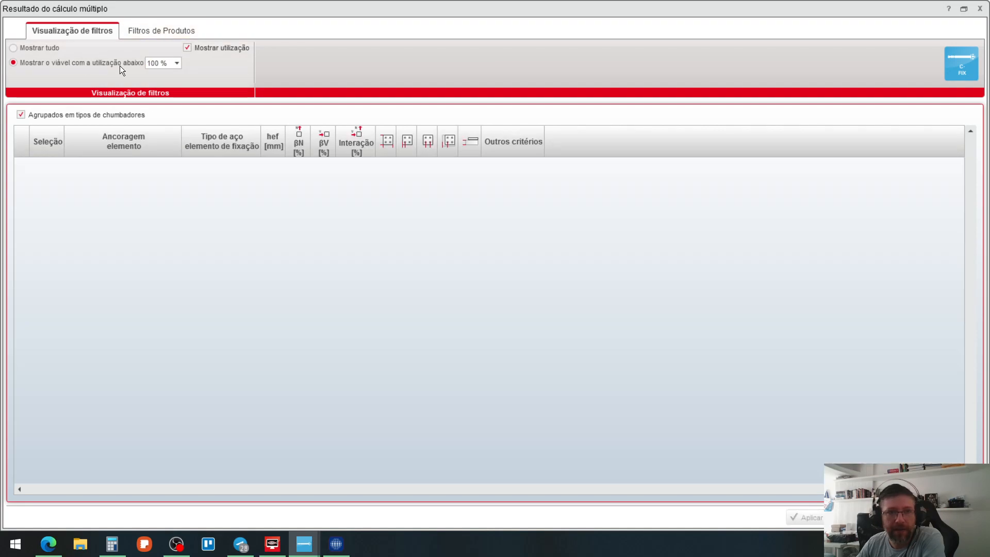
key(Escape)
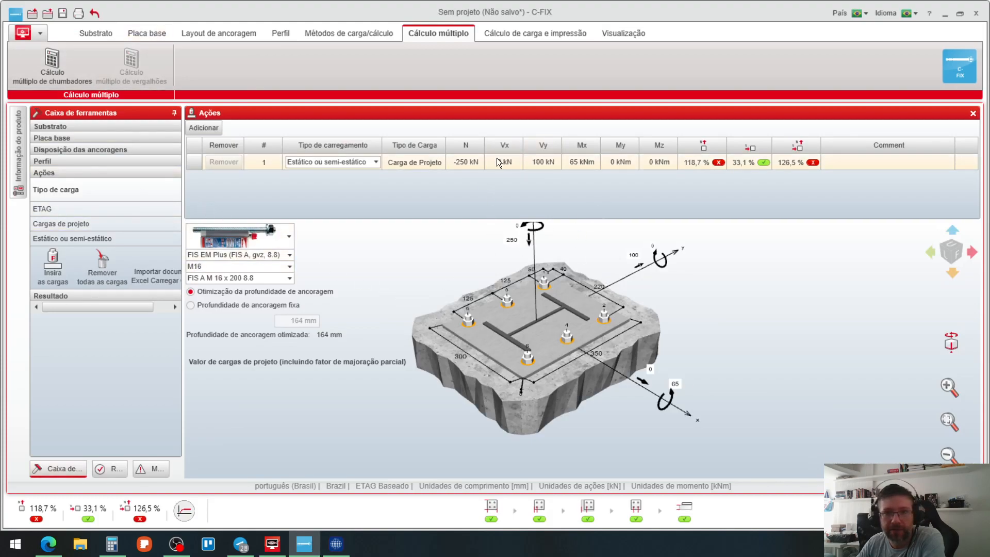
Step: Set the design normal force N to -150 kN and try a design moment Mx of 50 kNm
drag(457, 162, 507, 187)
text(-150)
key(Tab)
click(574, 163)
text(50)
key(Tab)
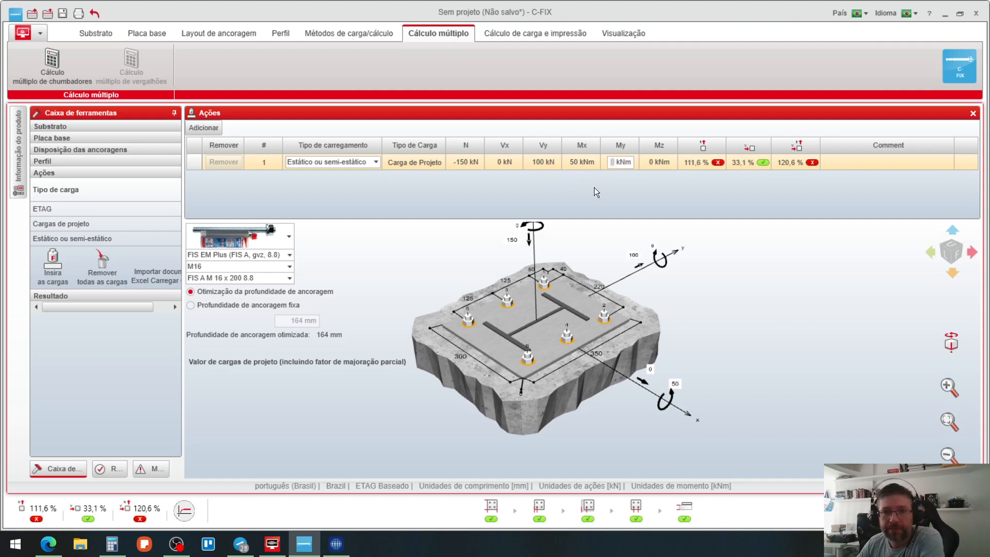
Step: Set the design moment Mx to 45 kNm and the shear force Vy to 90 kN
click(575, 161)
text(45)
key(Tab)
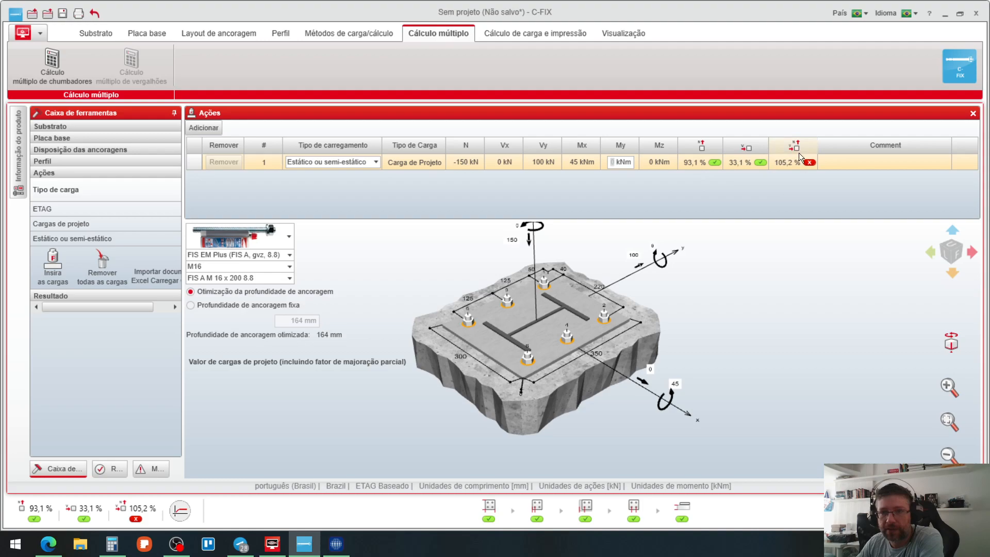
click(637, 256)
text(90)
key(Return)
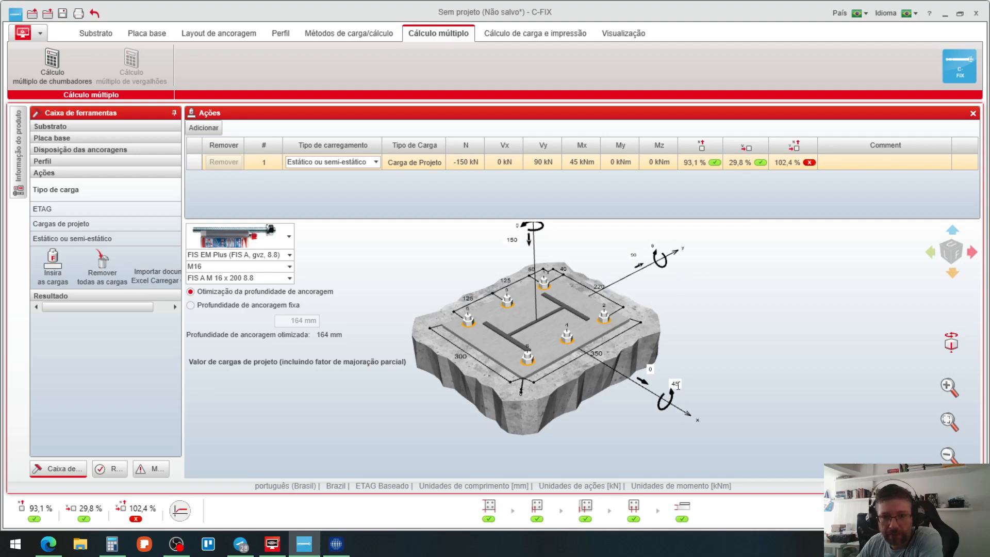
Step: Rerun the multiple anchor calculation, maximize its results and show only feasible anchors with utilization below 100 %
click(66, 79)
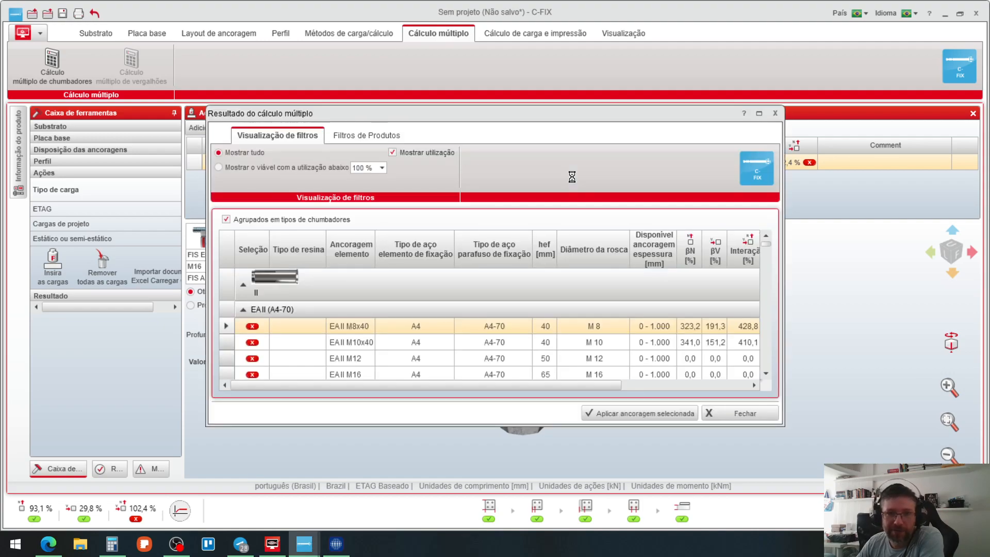
click(759, 114)
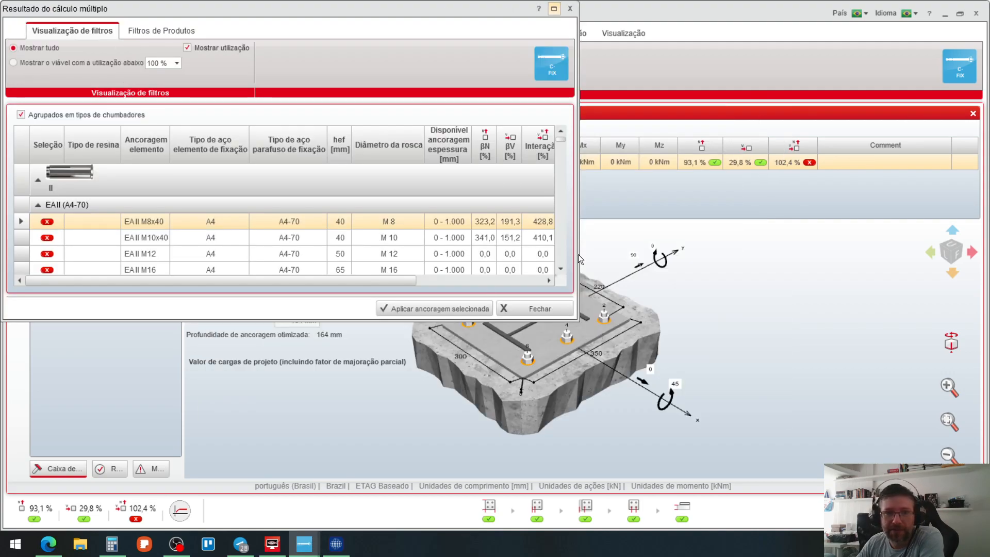
click(74, 63)
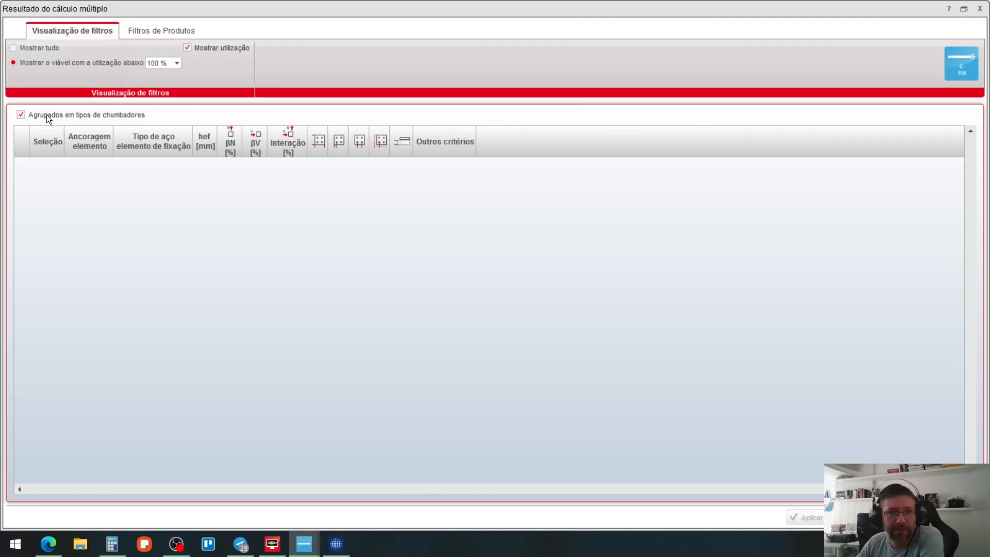
Step: Show all anchors again, examine their tension, shear and interaction utilization down to the FIS EB group, and close the results
click(49, 52)
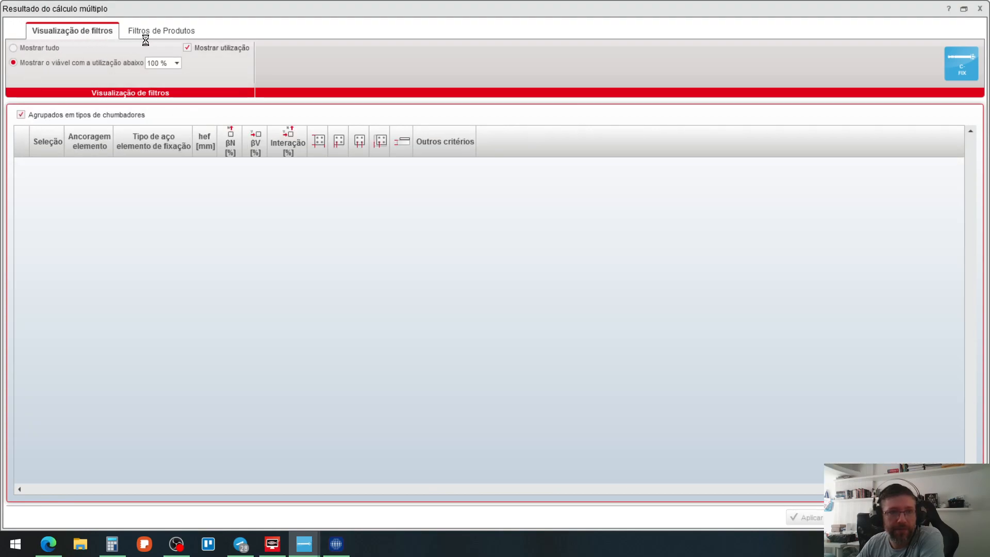
scroll(379, 346, down, 15)
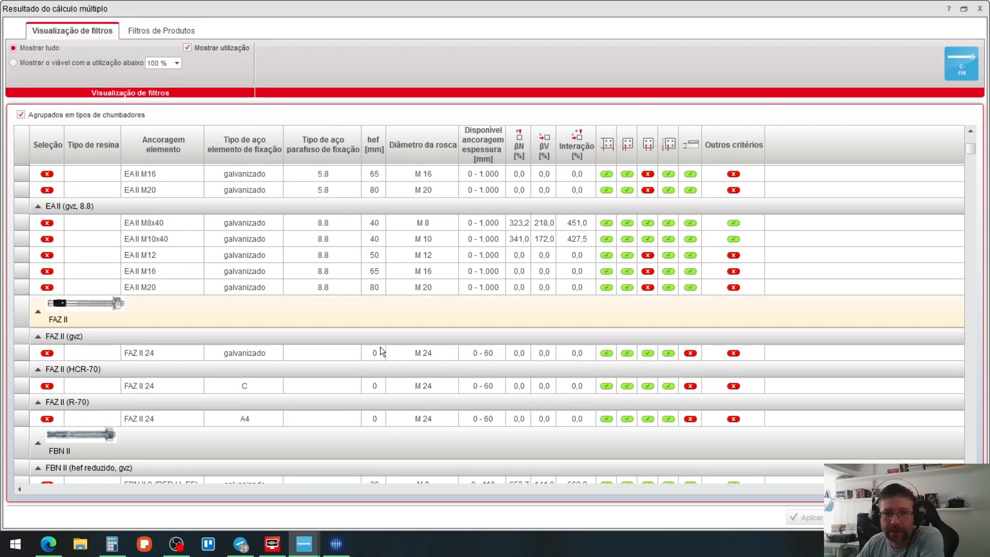
scroll(380, 346, down, 15)
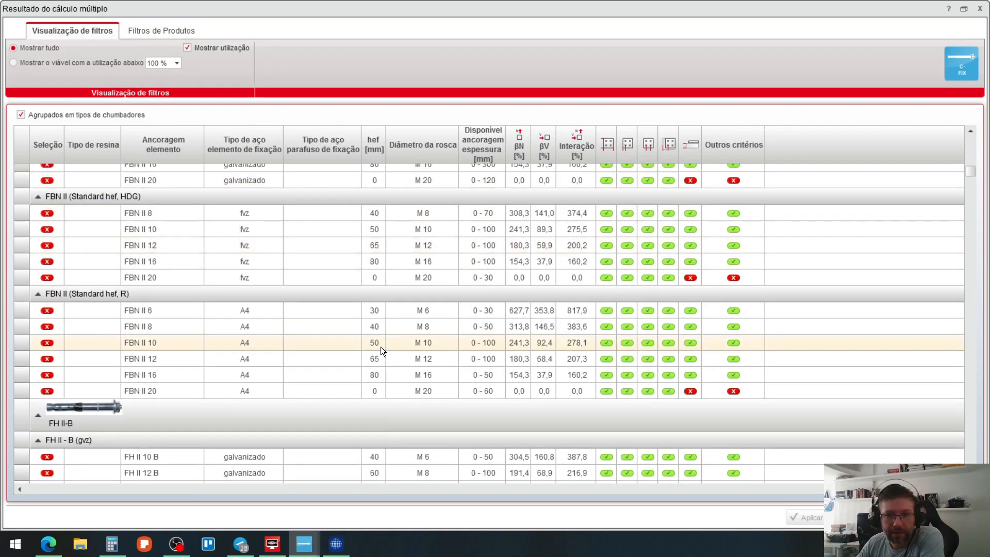
scroll(380, 351, down, 3)
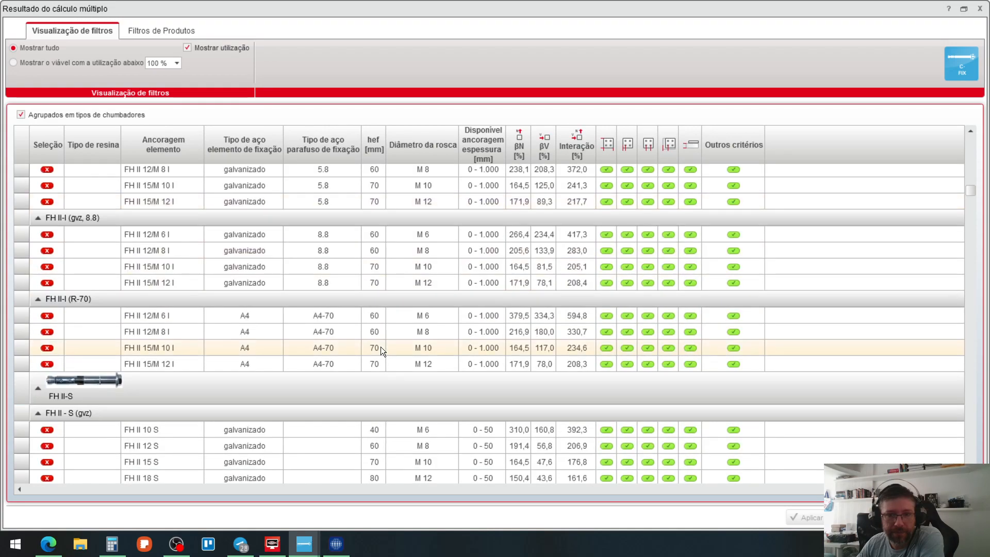
scroll(381, 346, down, 7)
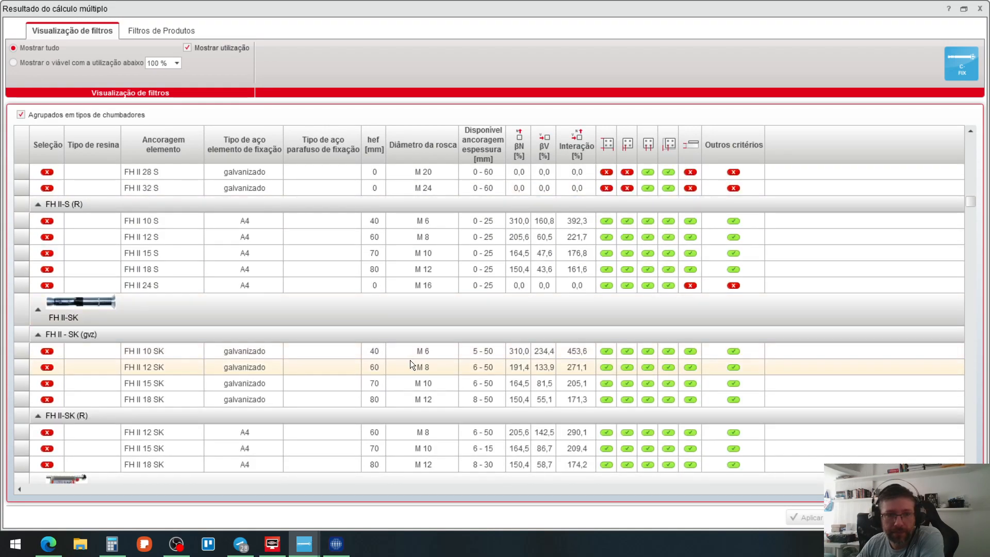
scroll(504, 419, down, 9)
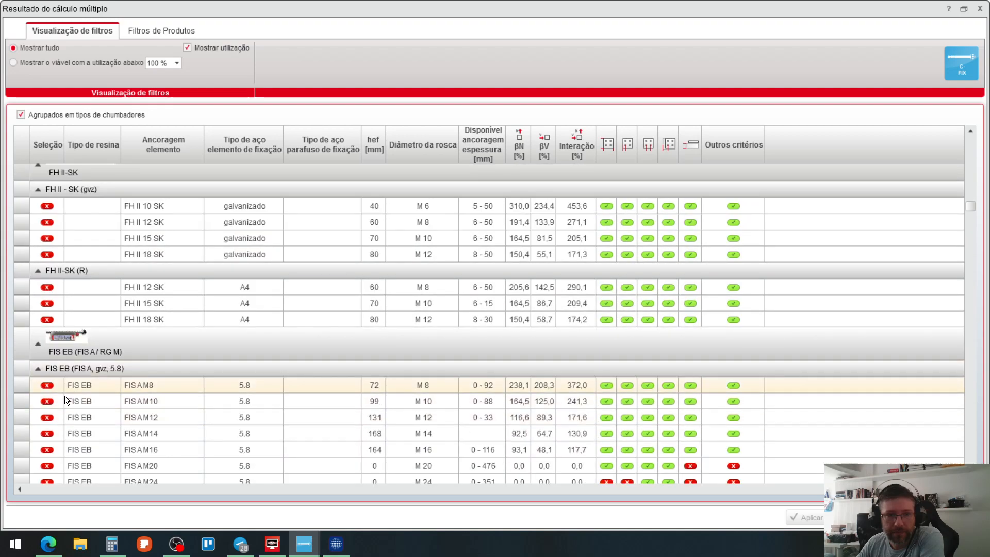
scroll(749, 480, down, 10)
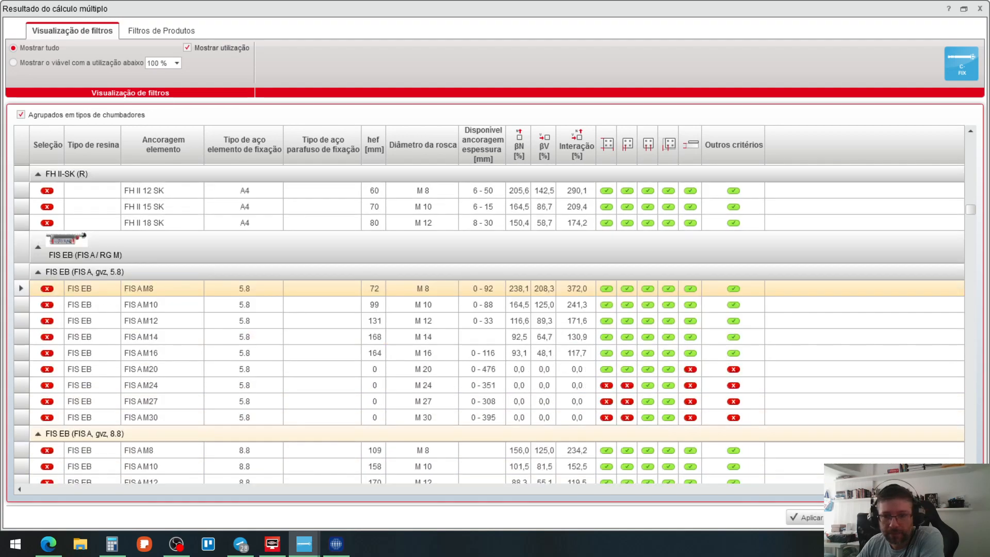
click(806, 517)
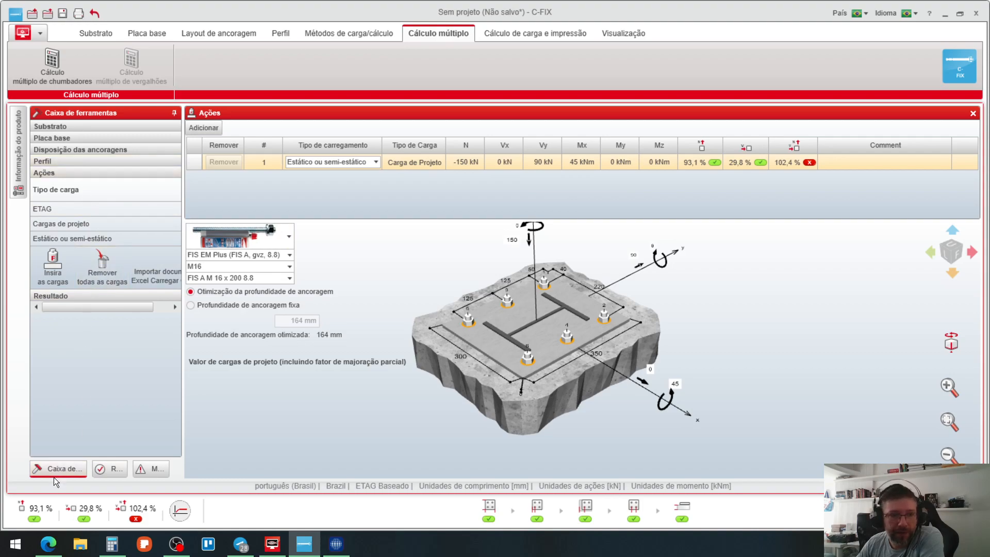
Step: Change the anchor layout of the base plate to eight anchors (Oito)
click(63, 149)
click(67, 183)
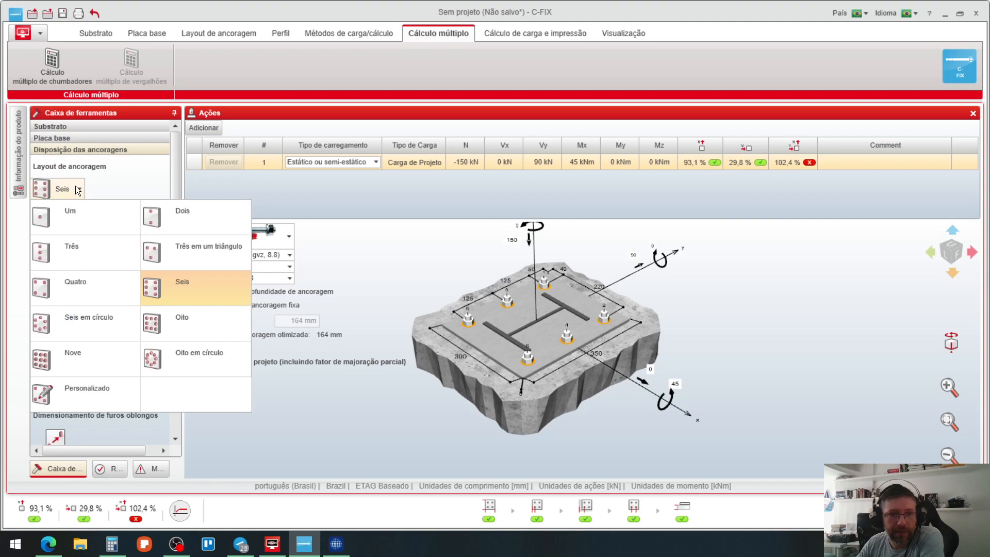
click(169, 326)
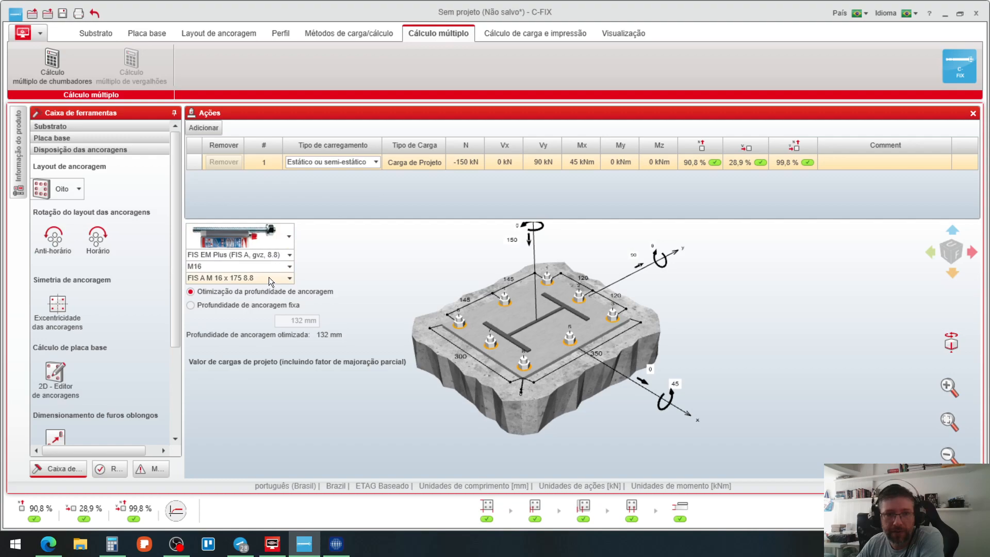
Step: Run the multiple calculation for the eight-anchor layout, show only feasible anchors below 100 % utilization and maximize the results
click(52, 62)
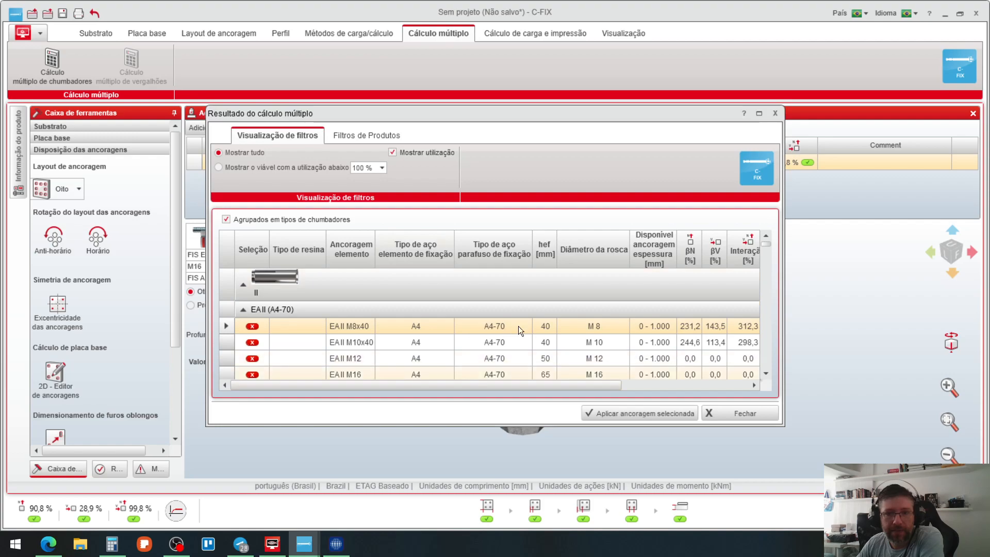
click(280, 167)
click(759, 114)
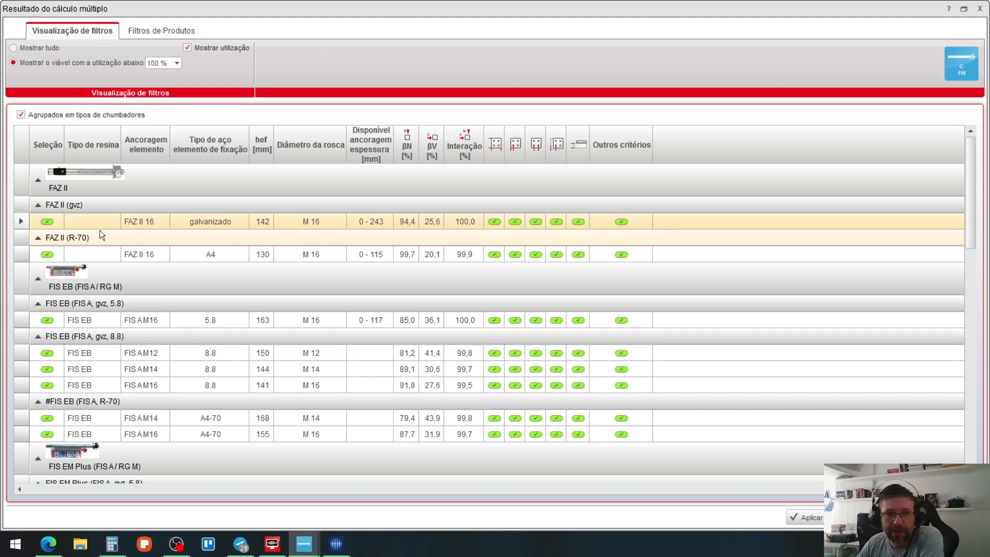
Step: Compare the feasible anchors across the FAZ II, FIS EB, FIS EM Plus, FIS SB and FIS V groups by size, embedment depth and utilization
scroll(144, 260, down, 1)
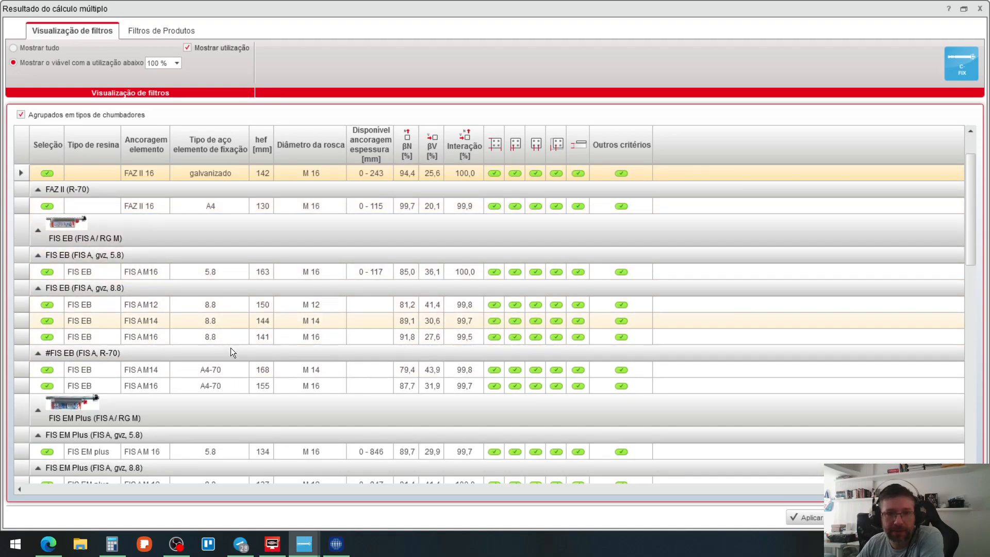
click(320, 306)
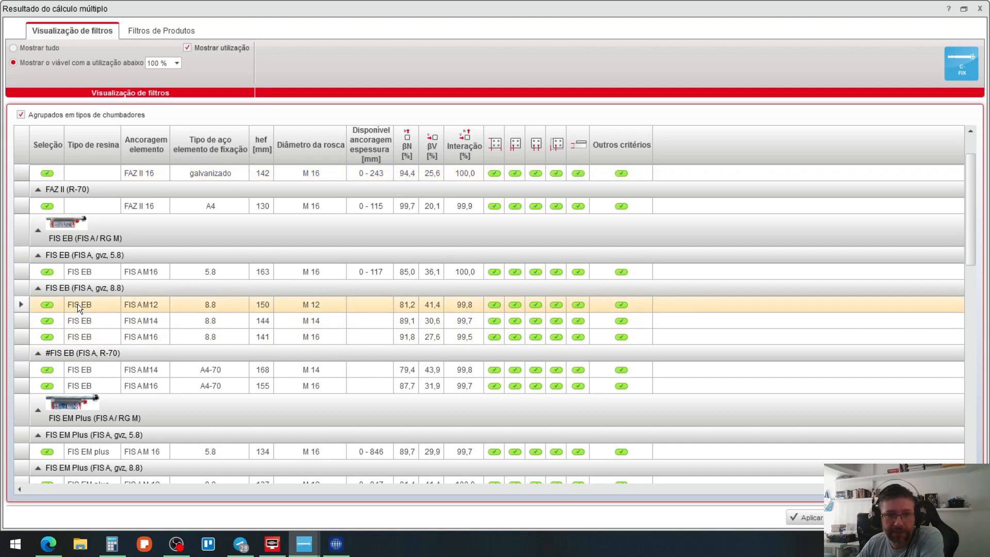
scroll(202, 249, up, 1)
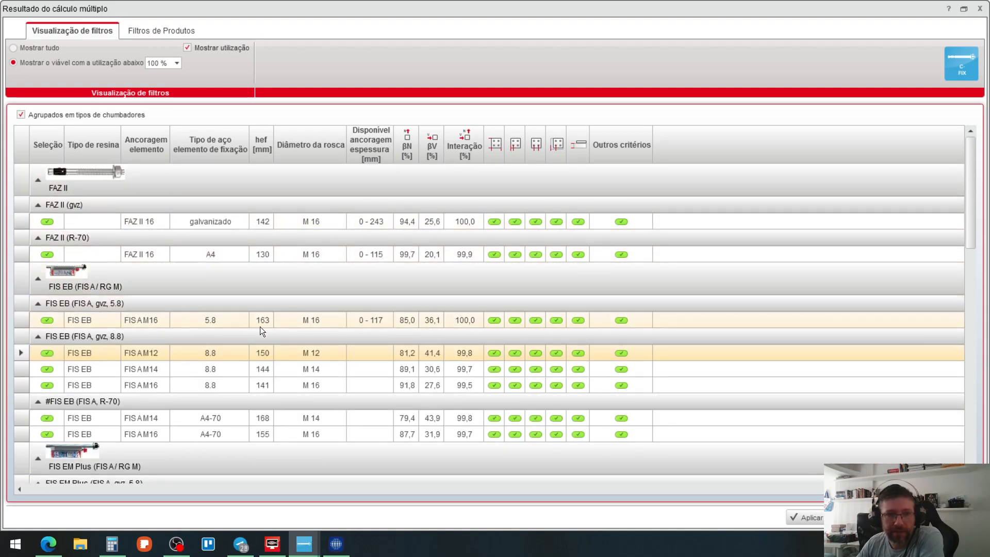
scroll(363, 321, down, 4)
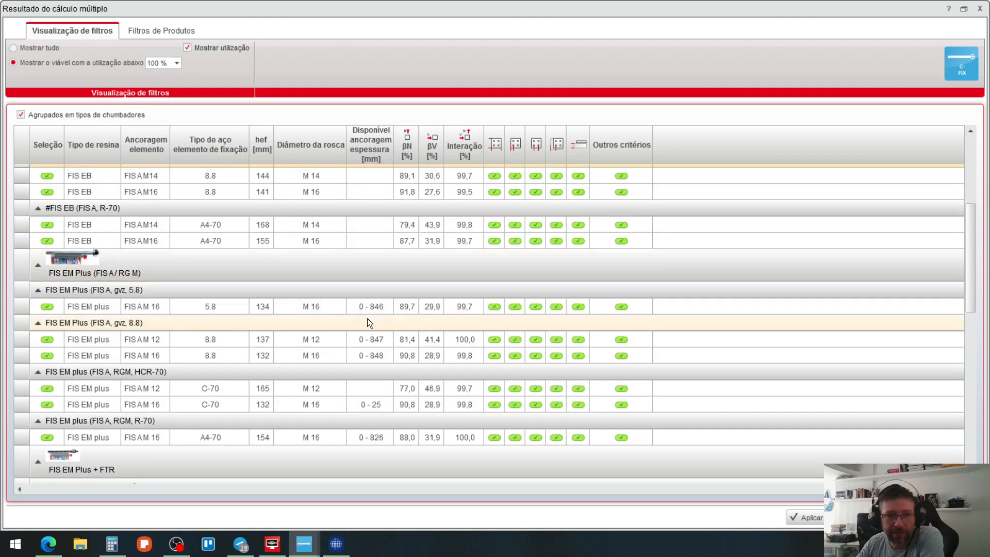
scroll(289, 344, up, 1)
scroll(293, 342, up, 2)
scroll(293, 343, down, 2)
scroll(293, 343, down, 4)
scroll(302, 340, down, 7)
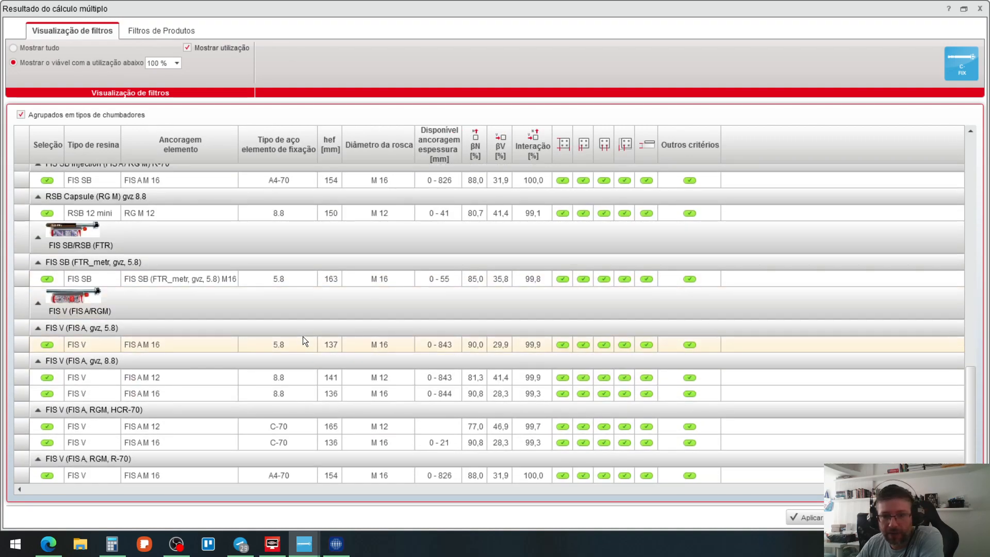
scroll(373, 377, up, 7)
scroll(377, 384, up, 6)
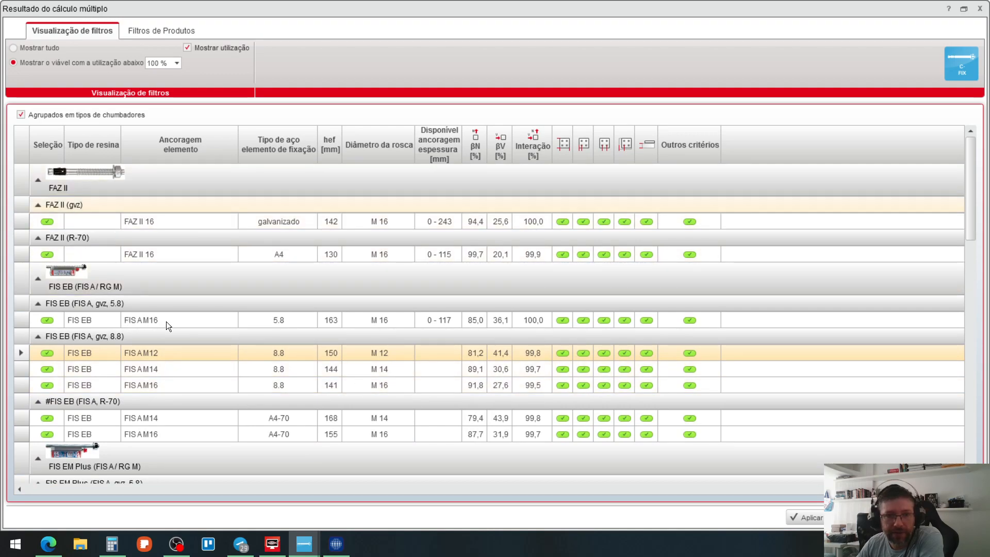
Step: Apply the M12 anchor of the FIS EB (FIS A, gvz, 8.8) group to the base plate
double_click(171, 353)
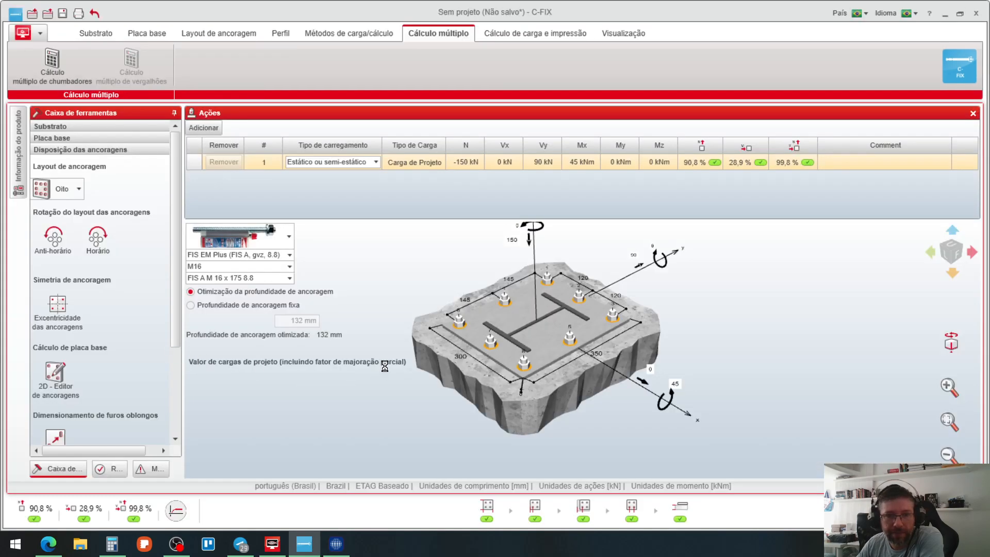
scroll(503, 339, up, 3)
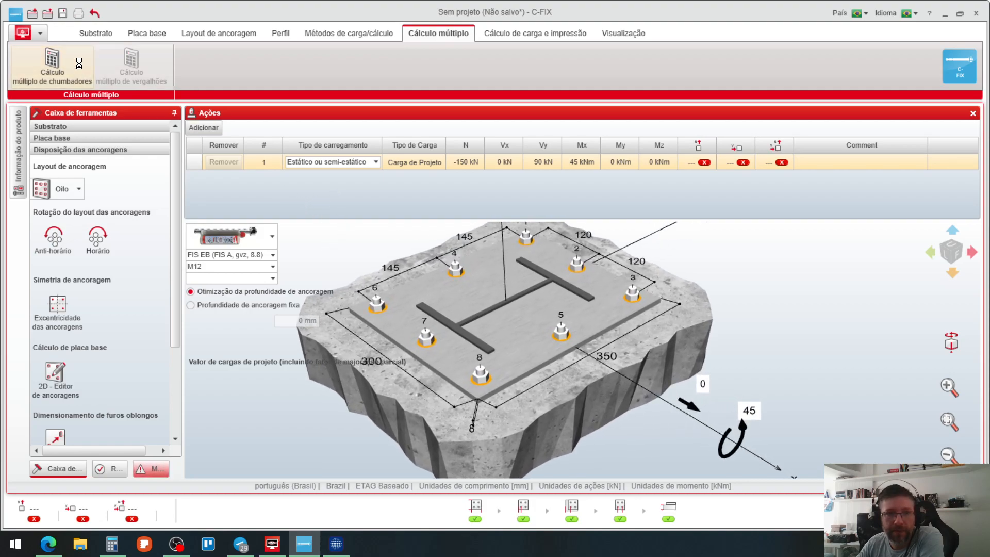
Step: Rerun the multiple anchor calculation with the FIS EB M12 anchor applied, look over the list and close it
click(52, 64)
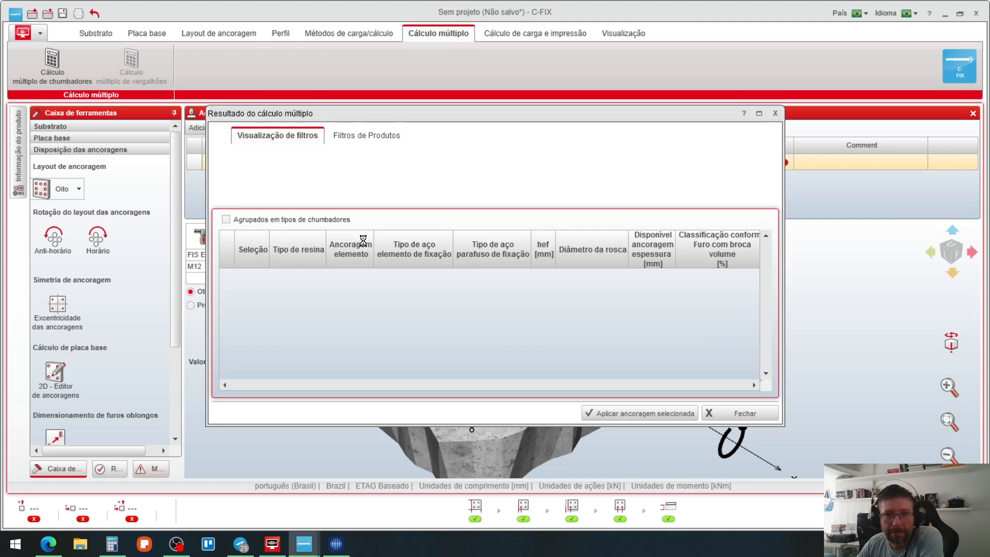
scroll(536, 315, down, 10)
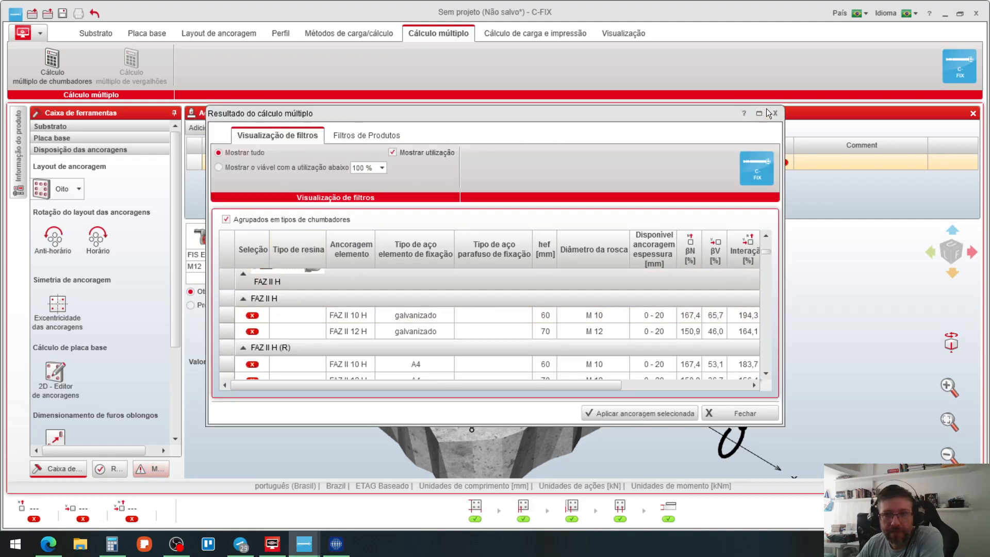
click(730, 415)
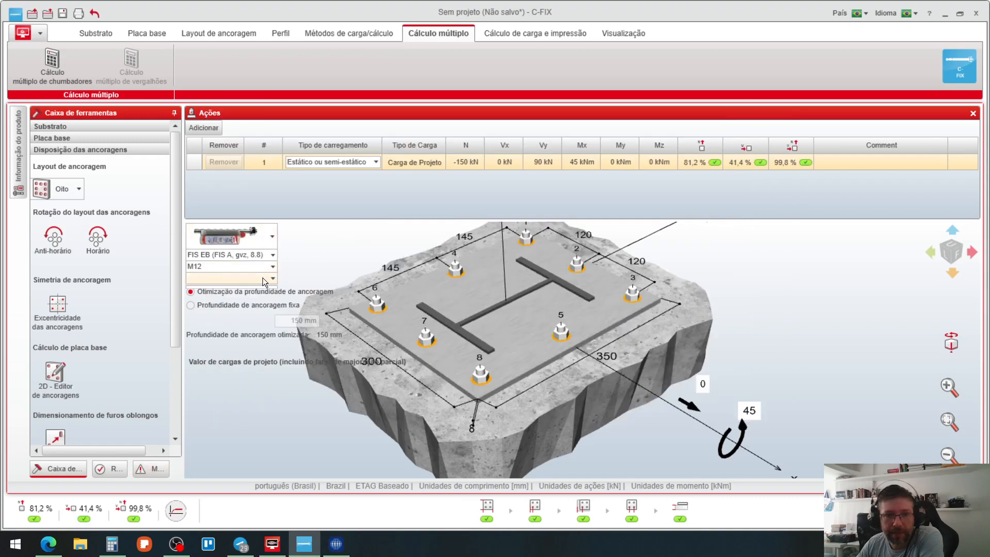
Step: Look over the 3D display settings and bring up the load calculation and printing tools
scroll(400, 246, down, 2)
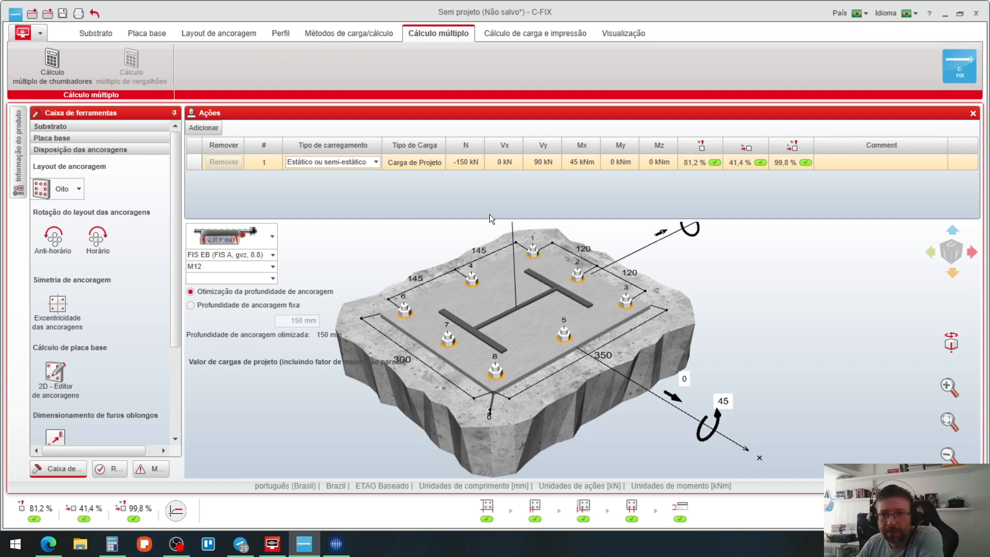
click(534, 40)
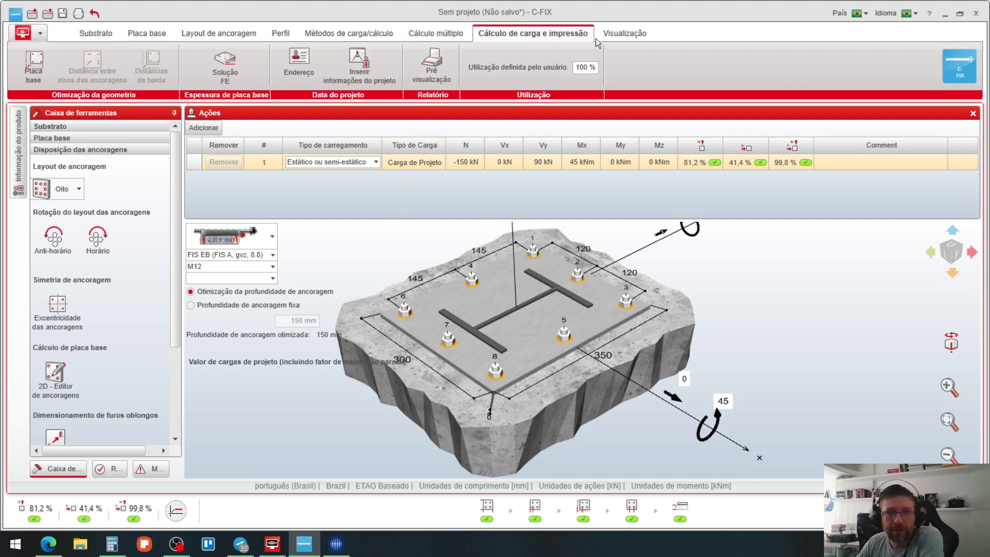
click(624, 33)
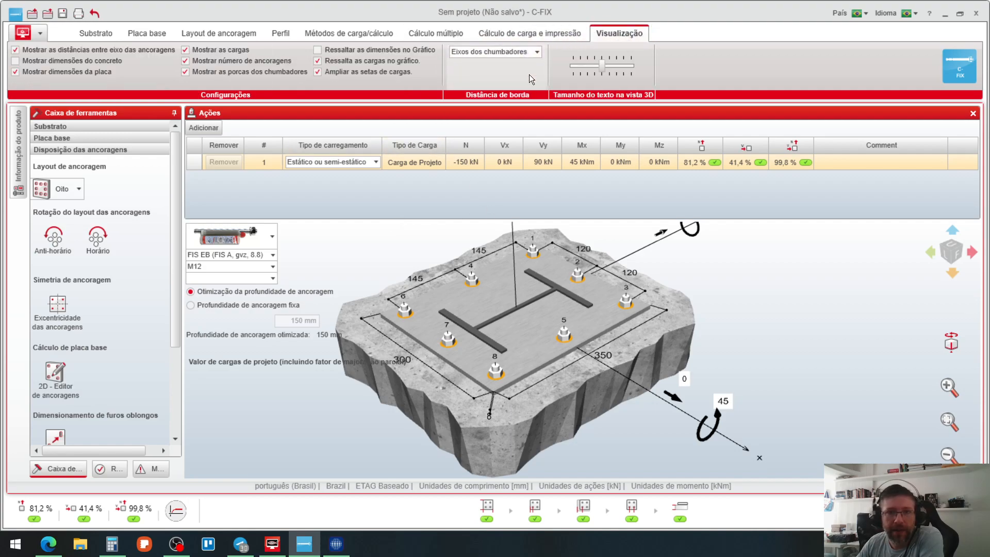
click(547, 34)
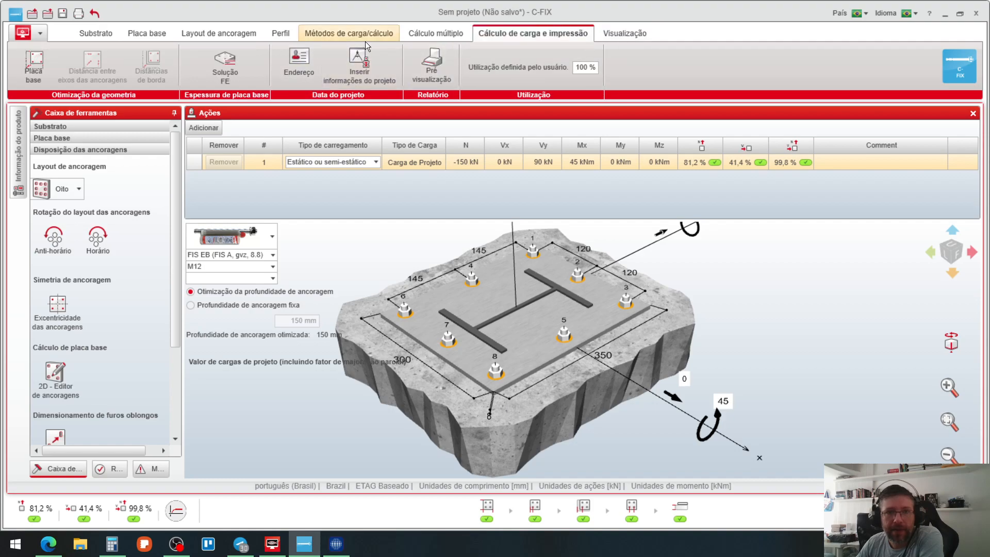
Step: Calculate the base plate's minimum thickness by finite elements with S 235 (St 37) steel and display its stress distribution
click(211, 70)
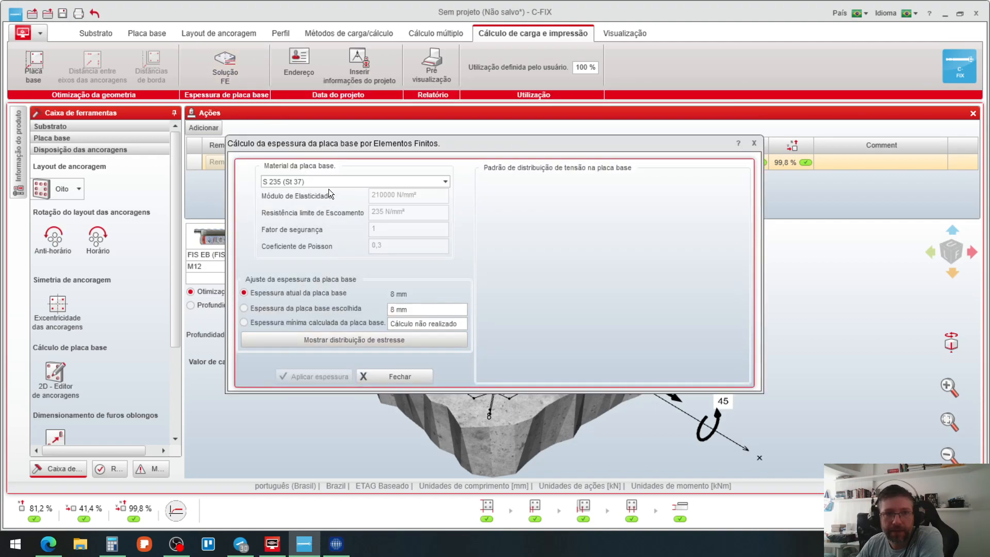
click(337, 183)
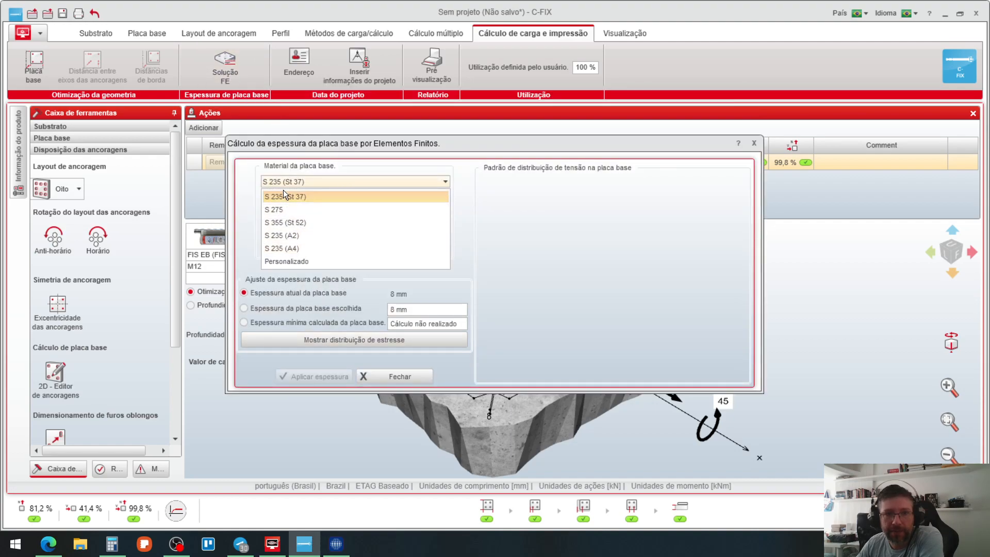
click(290, 196)
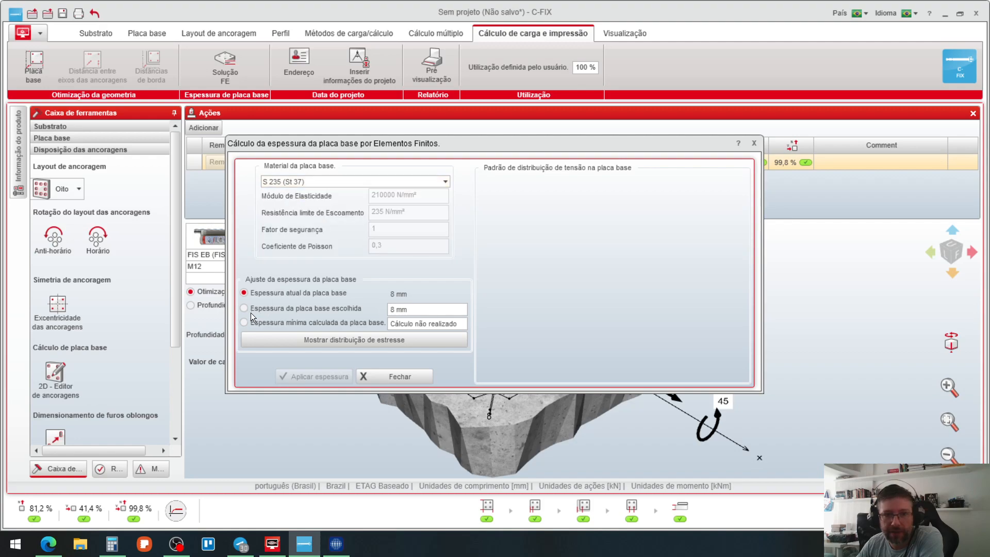
click(414, 309)
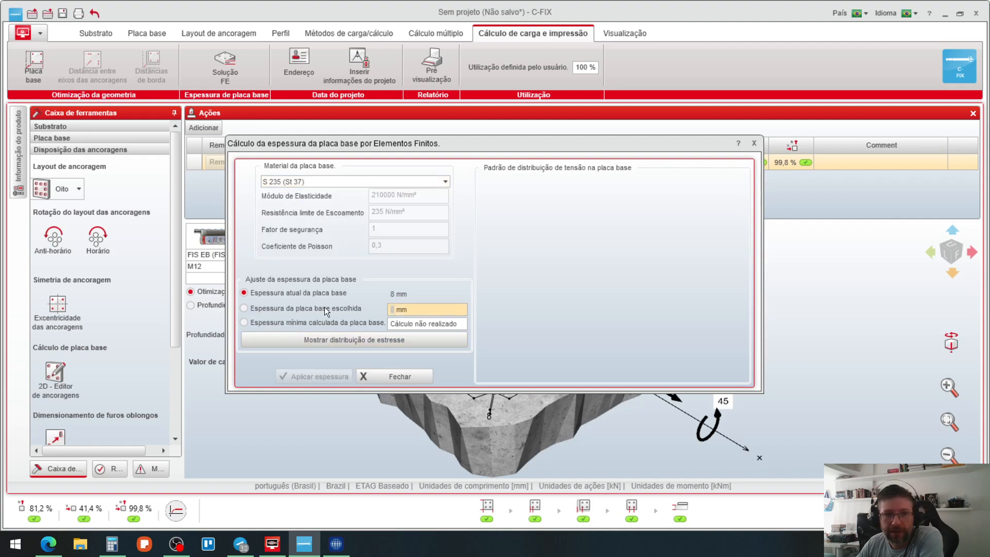
click(258, 305)
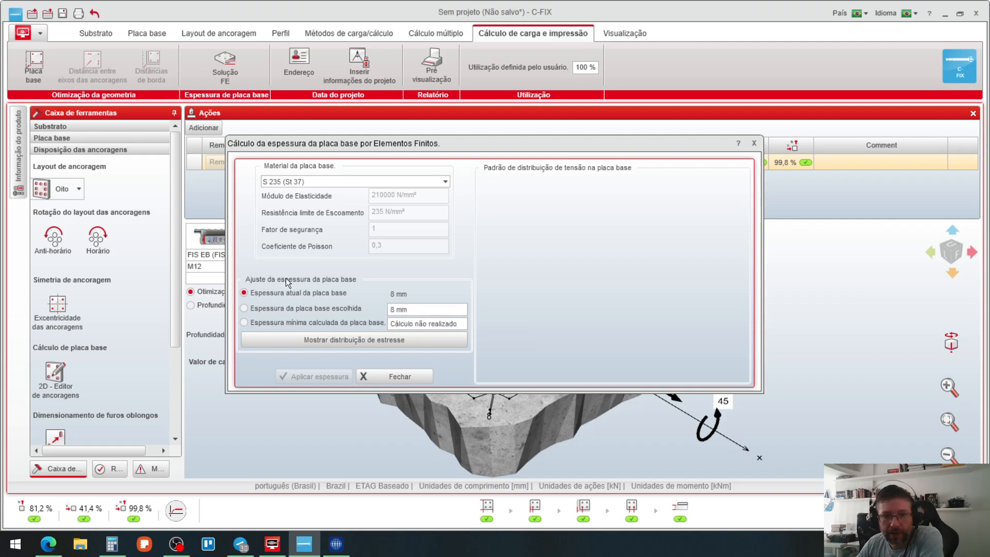
click(289, 306)
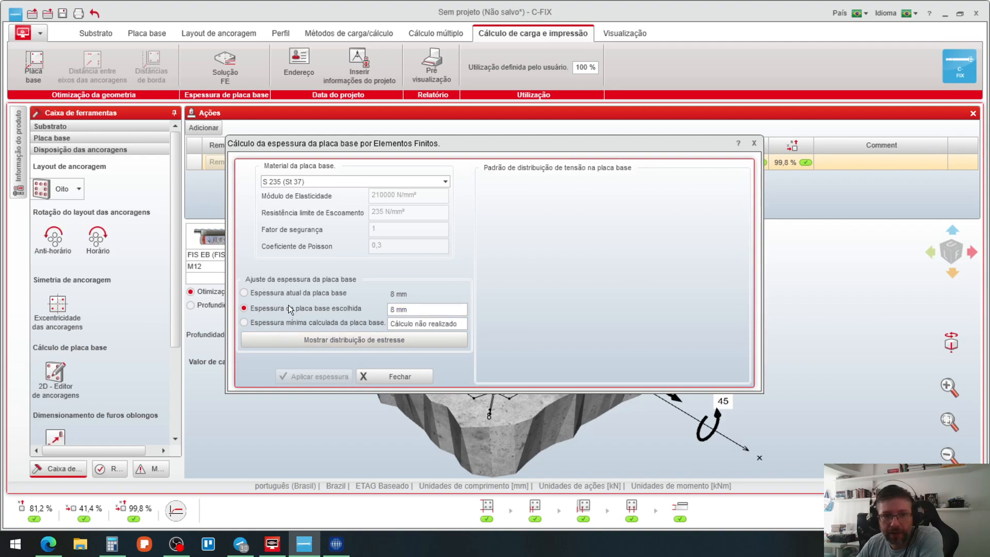
click(268, 322)
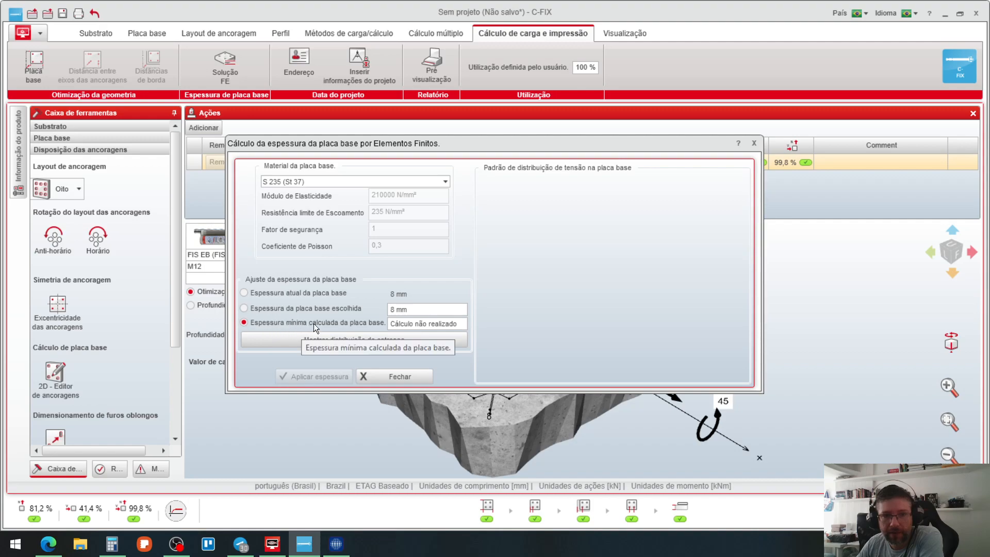
click(431, 323)
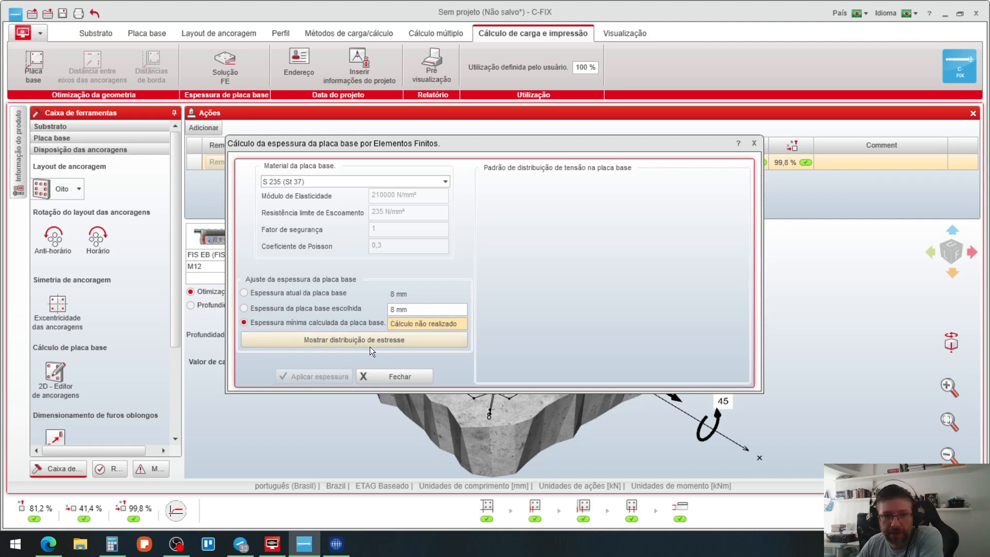
click(347, 342)
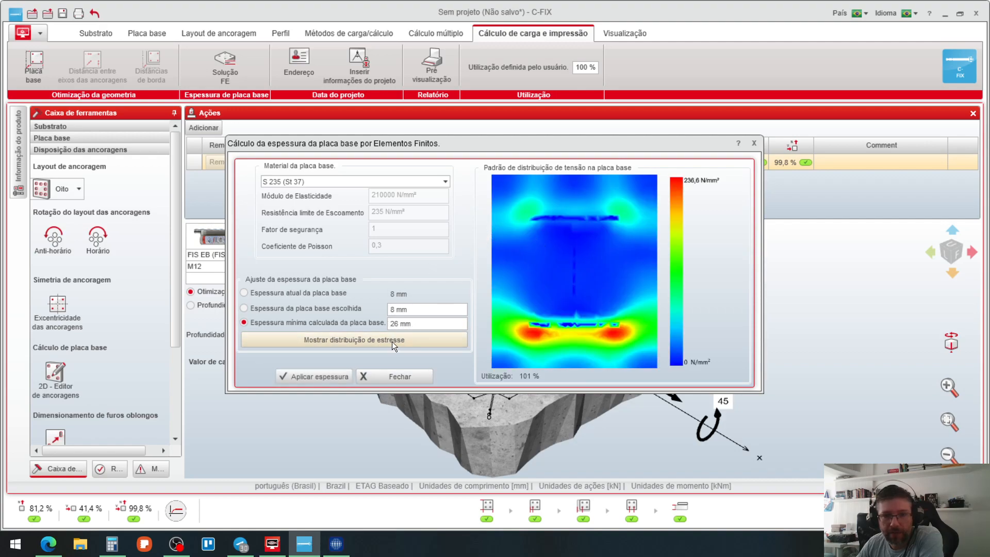
drag(417, 325, 322, 315)
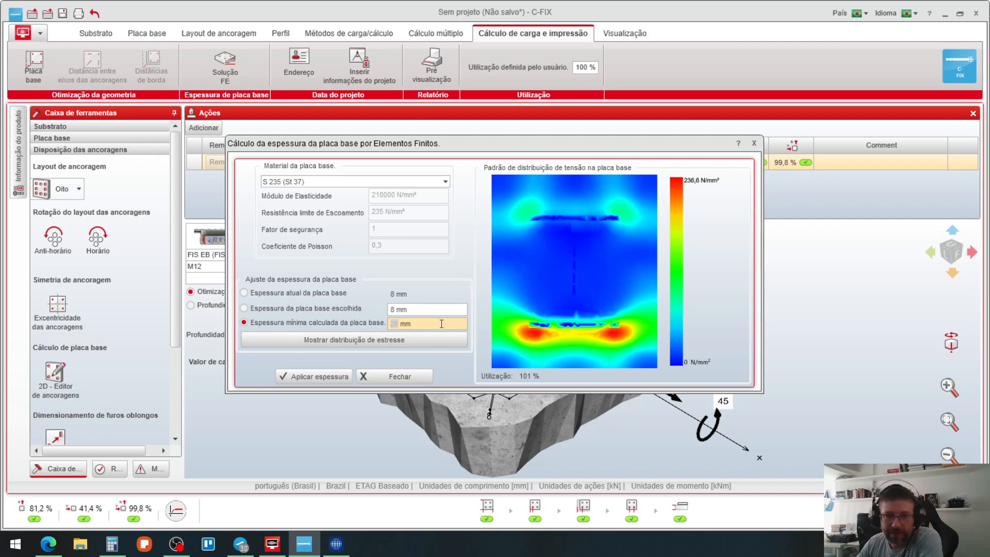
Step: Check the stress distribution for a chosen base plate thickness of 25,4 mm and close the calculation without applying it
click(399, 309)
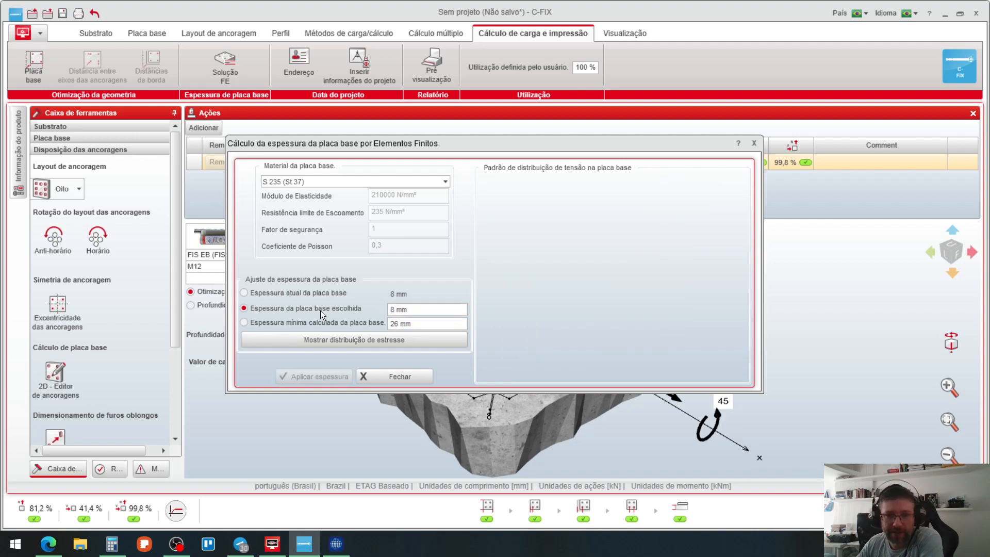
click(424, 313)
text(25)
key(Return)
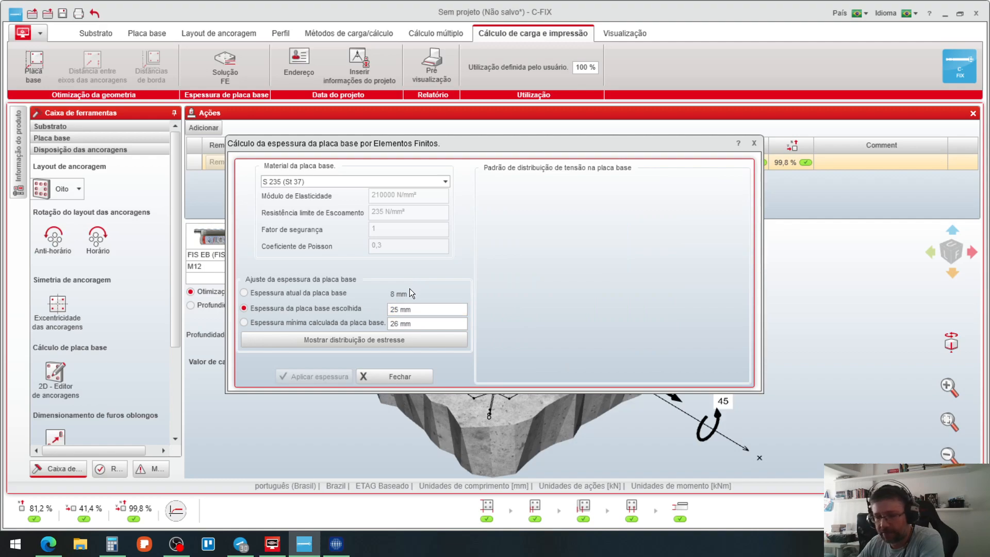
click(403, 311)
click(401, 309)
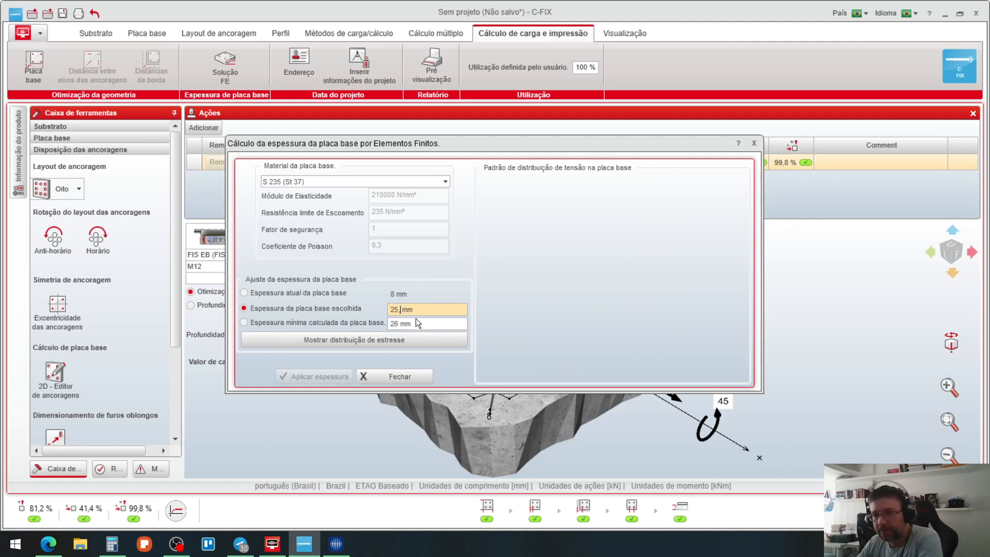
text(,4)
click(387, 338)
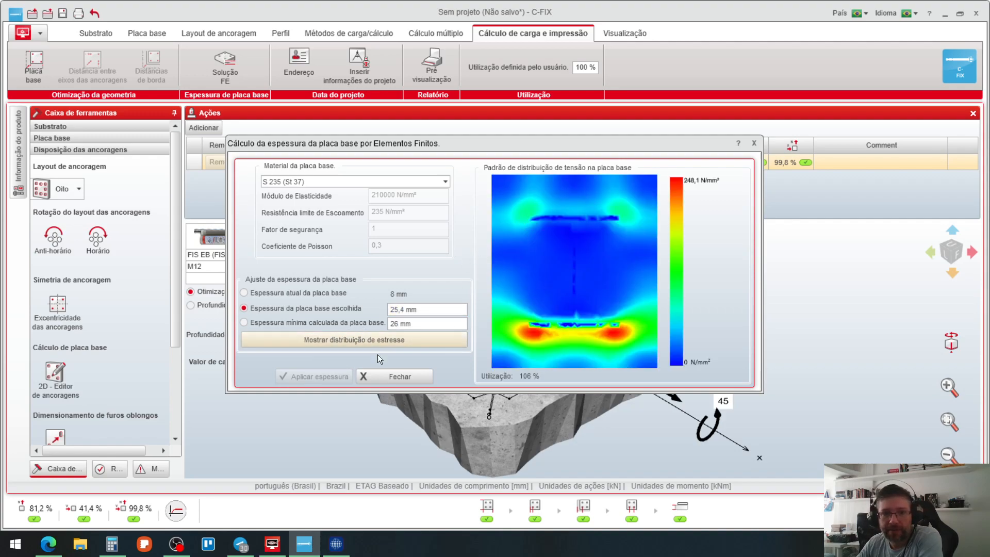
click(367, 376)
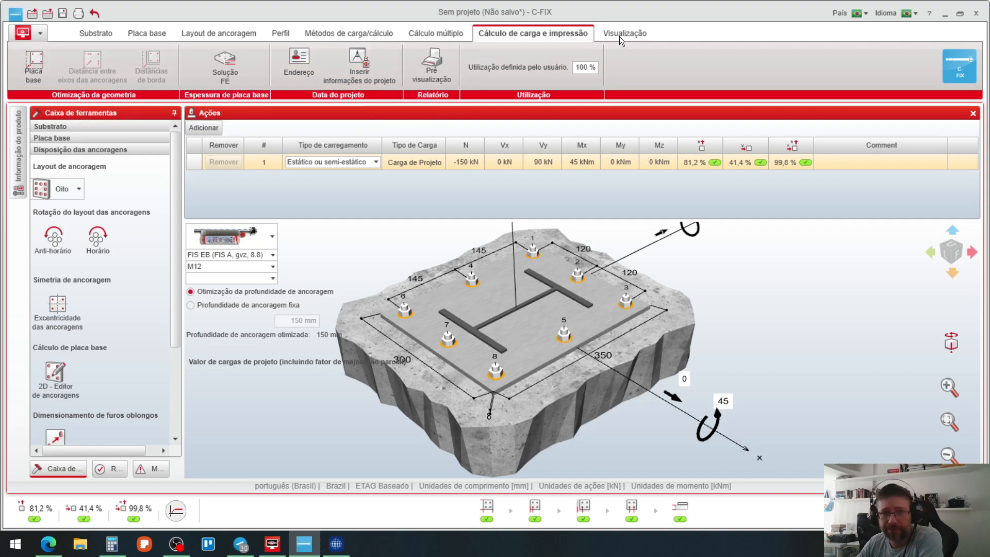
Step: Optimize the base plate geometry and check its minimum thickness again with the finite element calculation
click(42, 71)
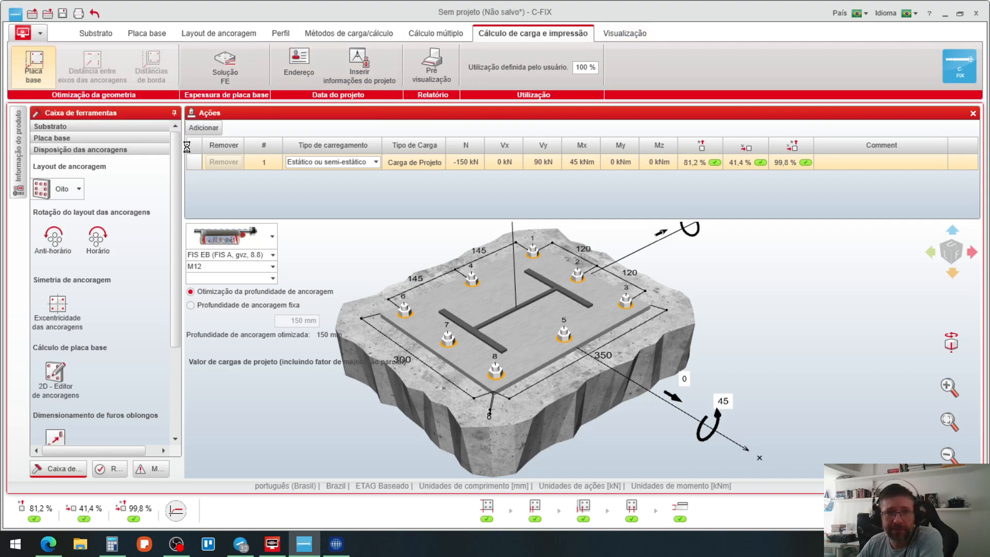
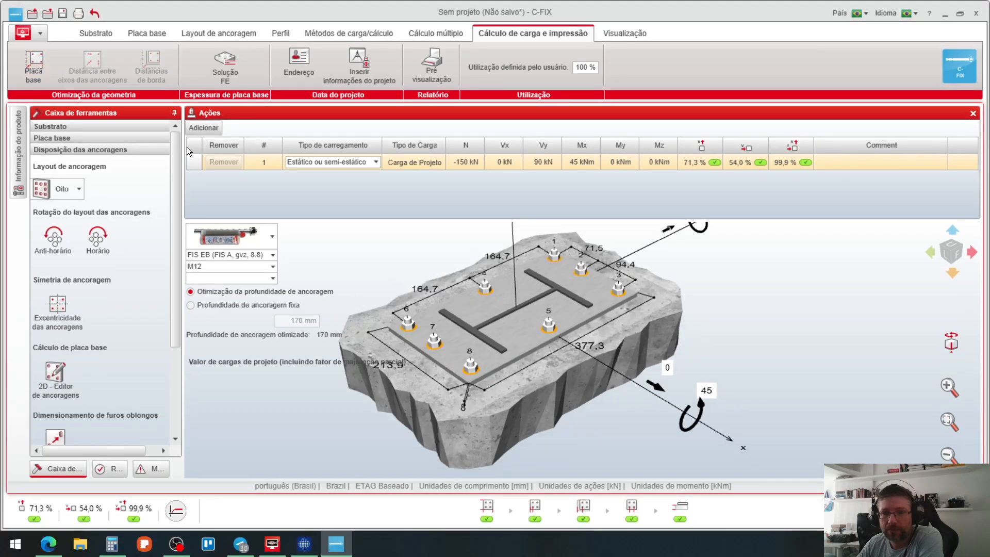
scroll(505, 338, up, 5)
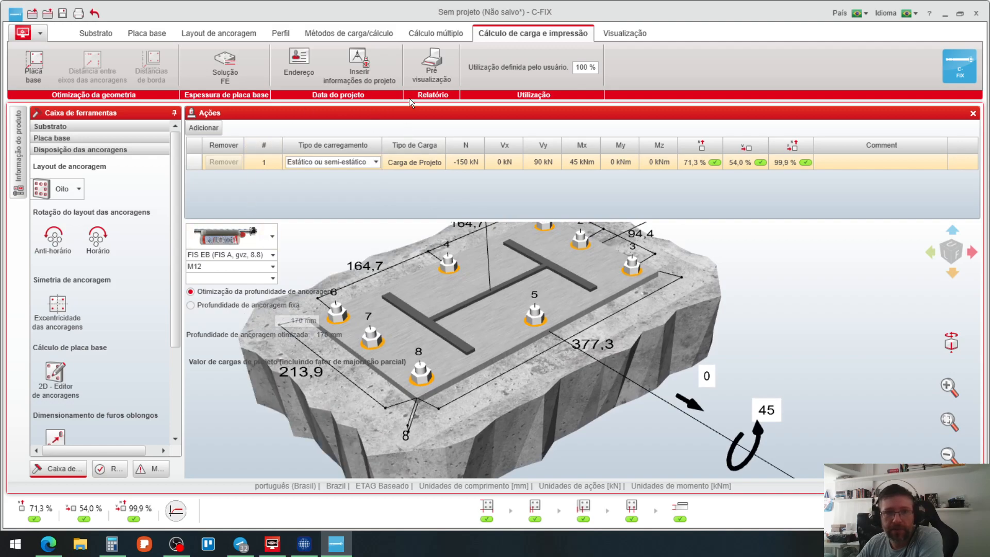
click(232, 75)
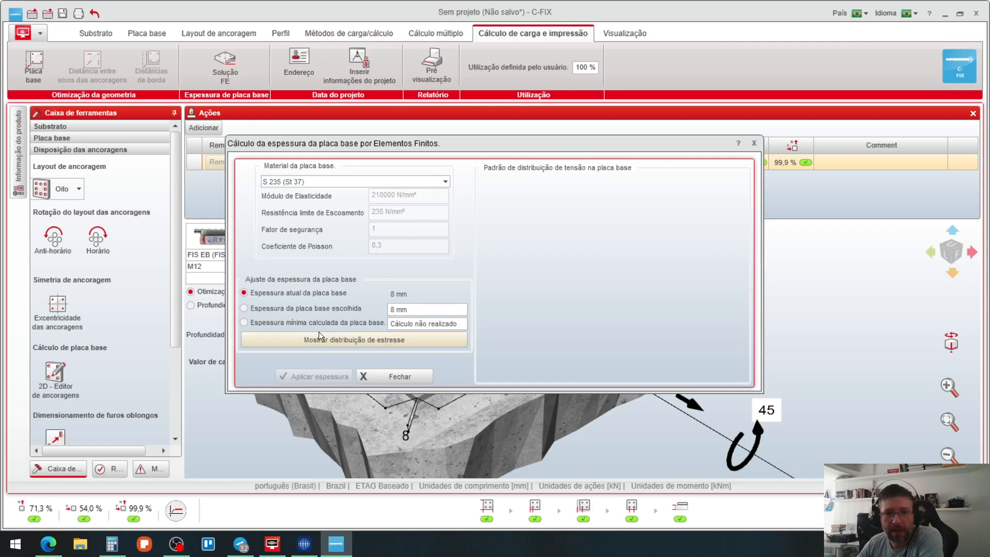
click(307, 323)
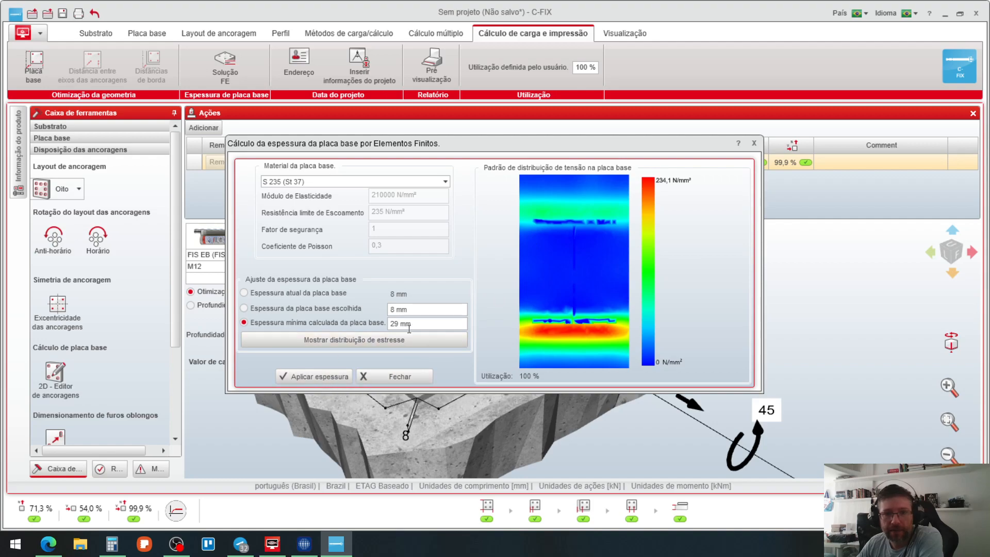
click(397, 375)
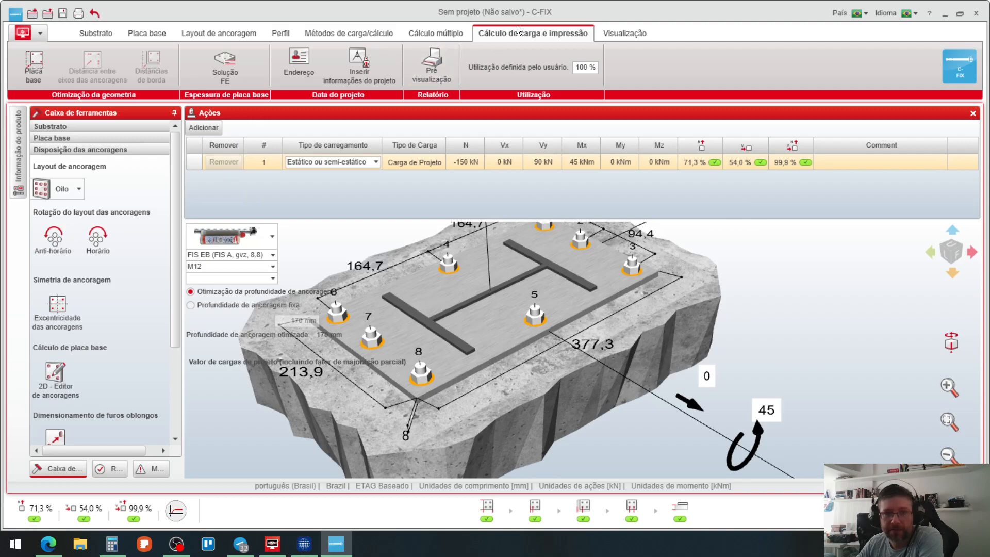
Step: Generate a complete report PDF including the base plate FE calculation, accepting the change to the 29 mm minimum plate thickness
click(435, 73)
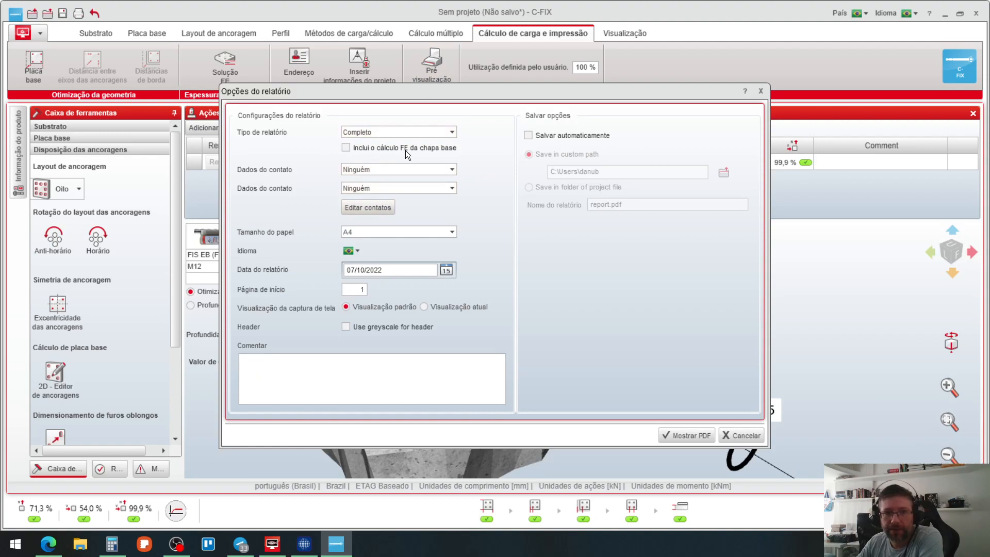
click(378, 150)
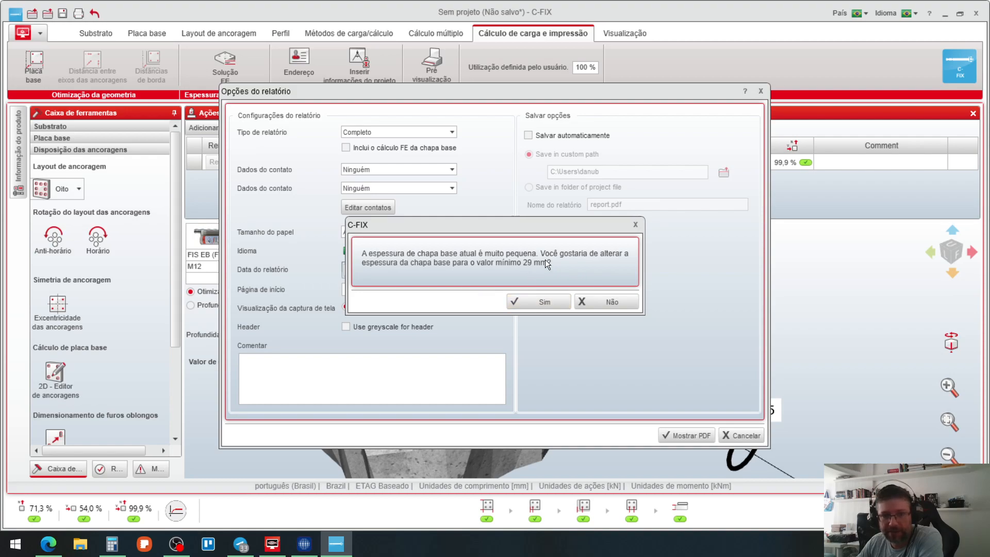
click(544, 301)
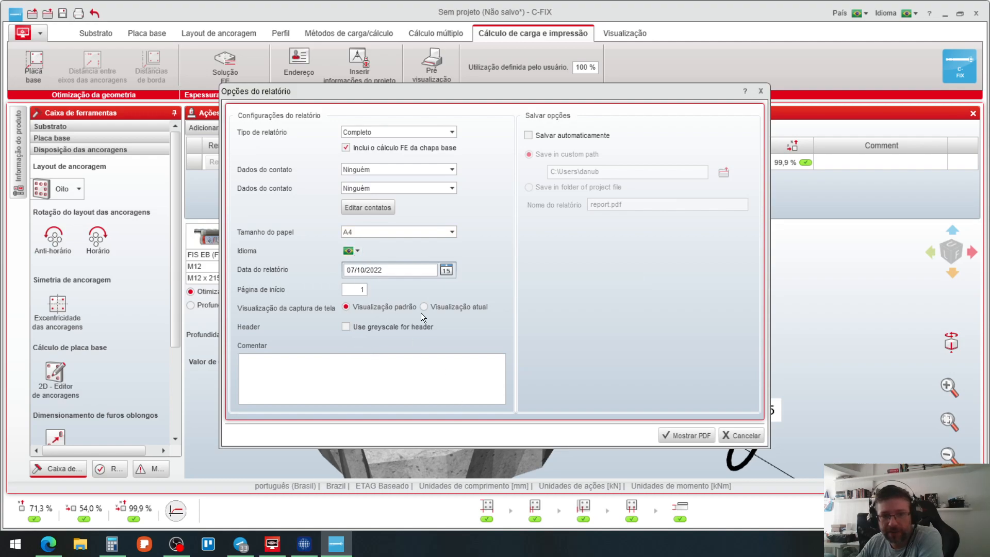
click(673, 434)
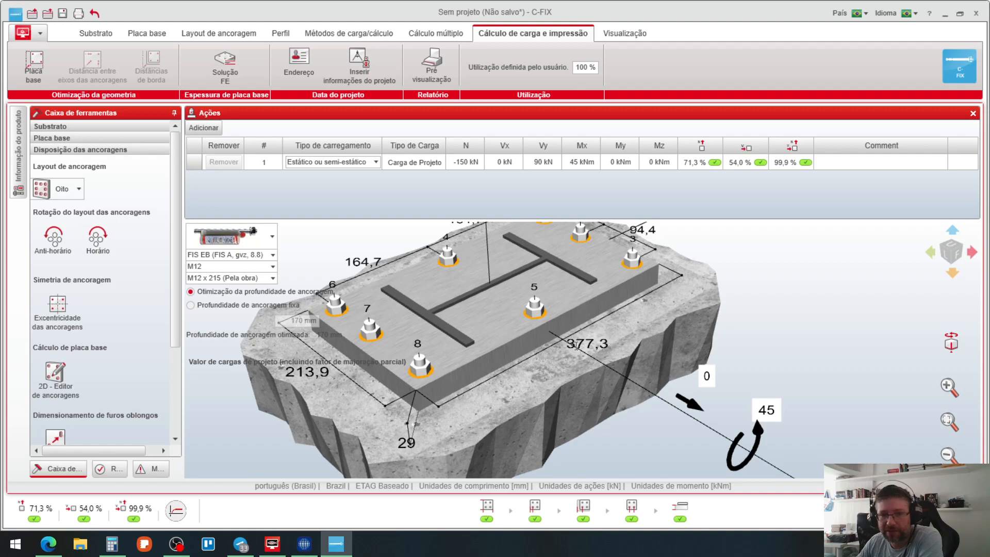
mouse_move(579, 345)
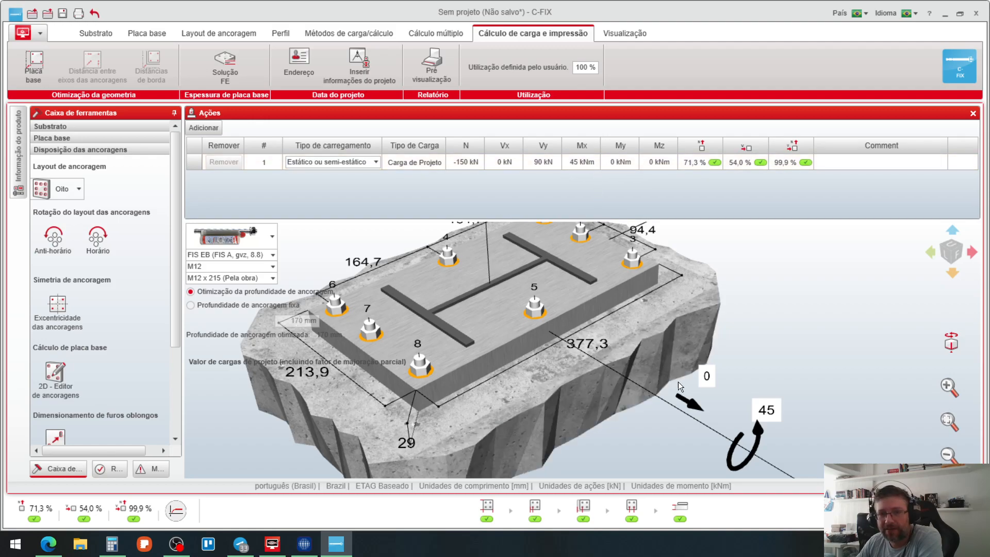
scroll(692, 319, down, 5)
scroll(694, 321, up, 3)
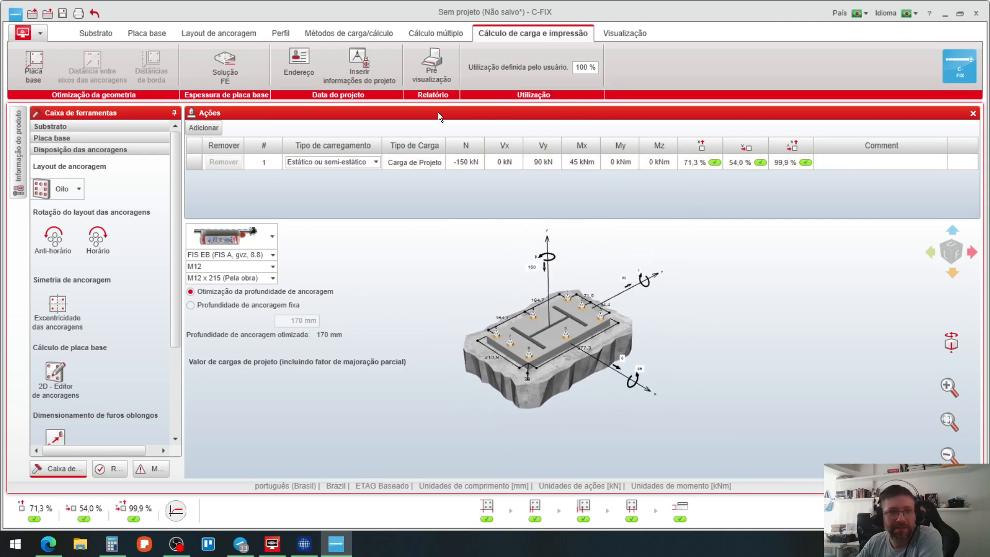
Step: Save the complete report automatically to the Desktop as report1.pdf and display it
click(610, 33)
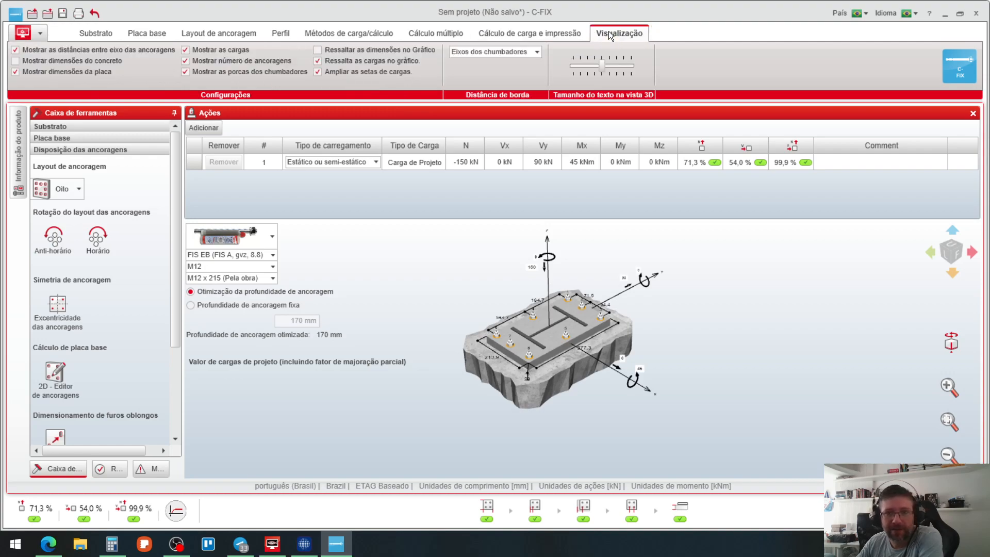
click(541, 31)
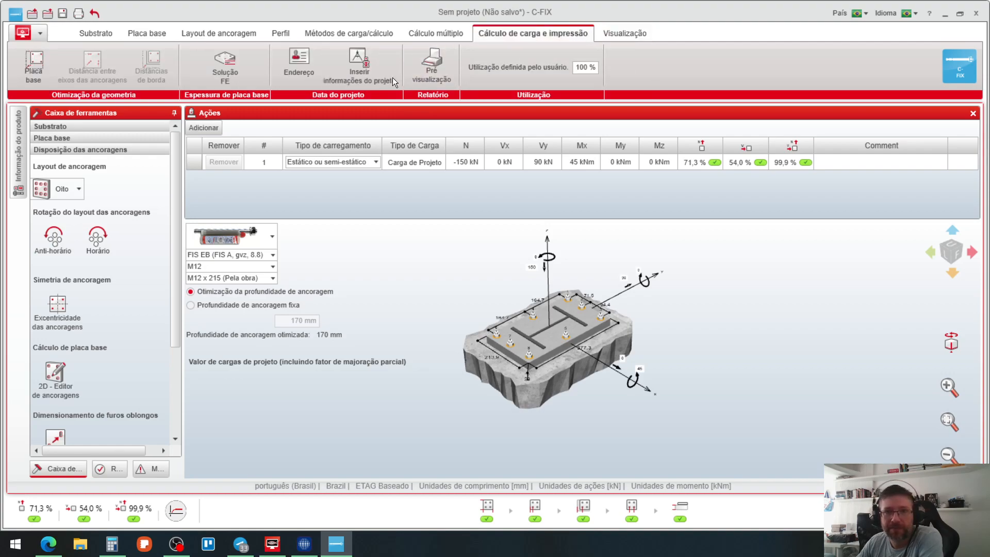
click(425, 76)
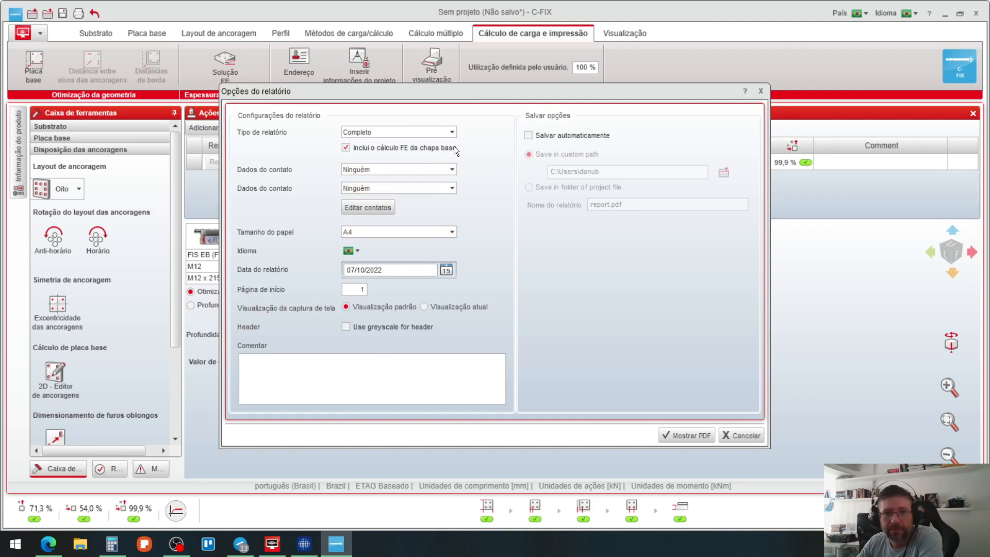
click(568, 135)
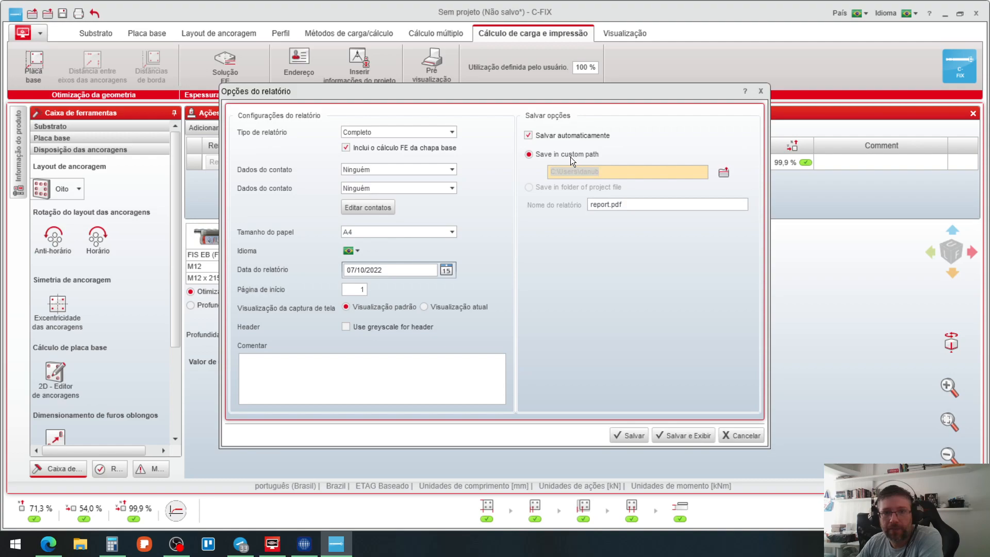
click(720, 174)
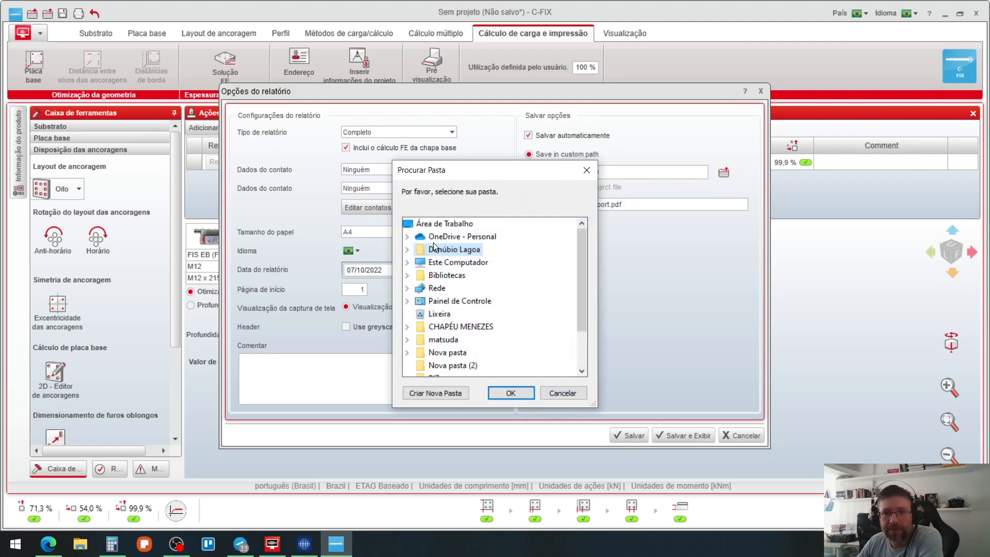
click(447, 226)
click(505, 392)
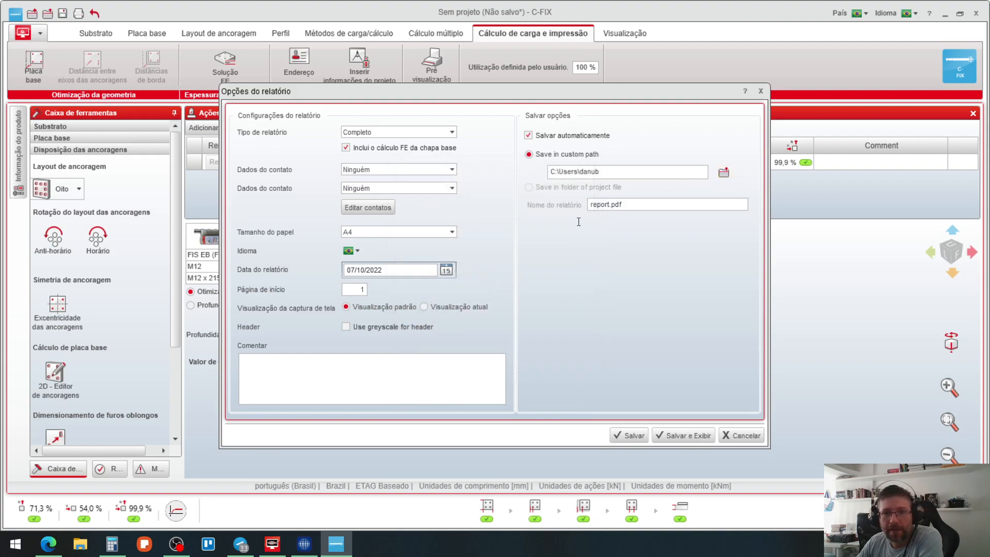
click(611, 205)
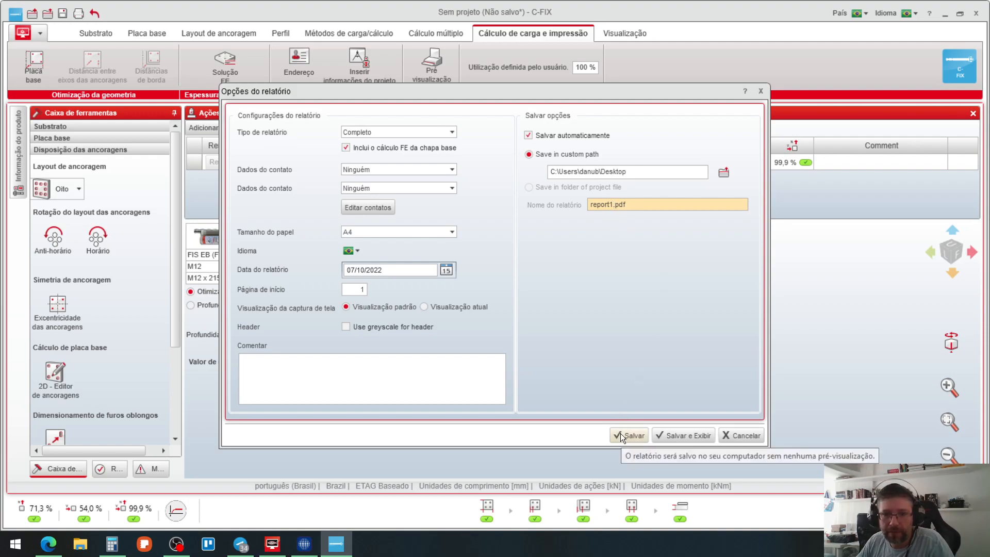
click(666, 435)
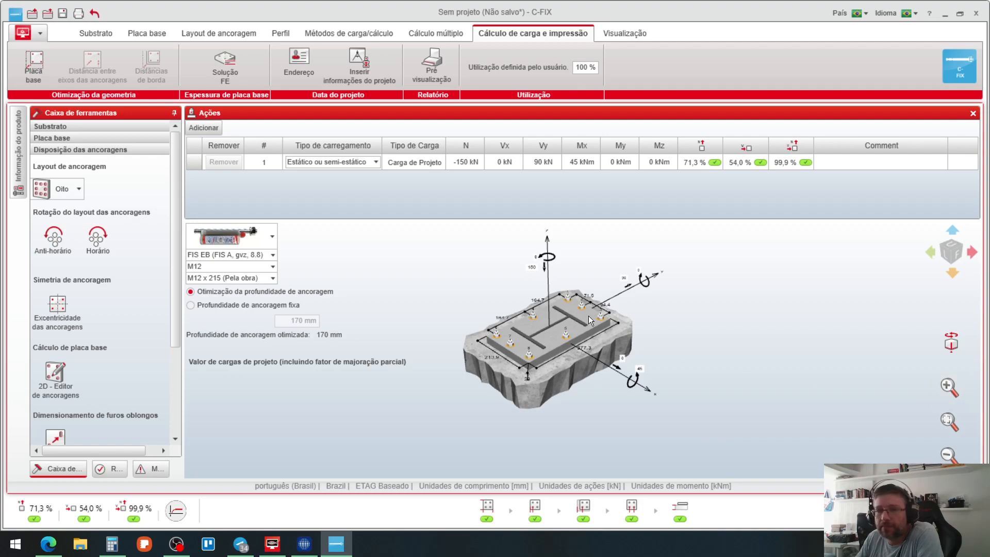
scroll(685, 330, down, 3)
scroll(639, 370, up, 8)
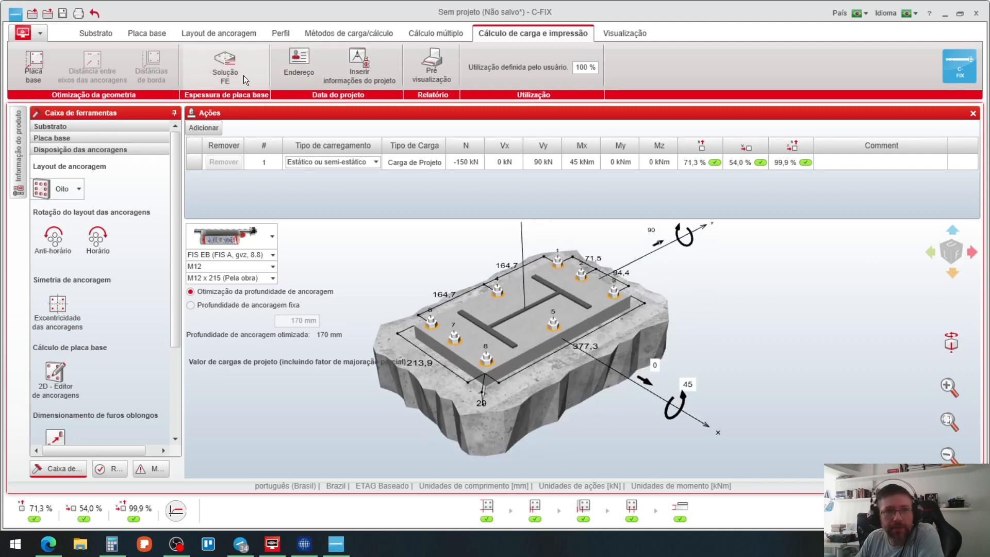
click(78, 14)
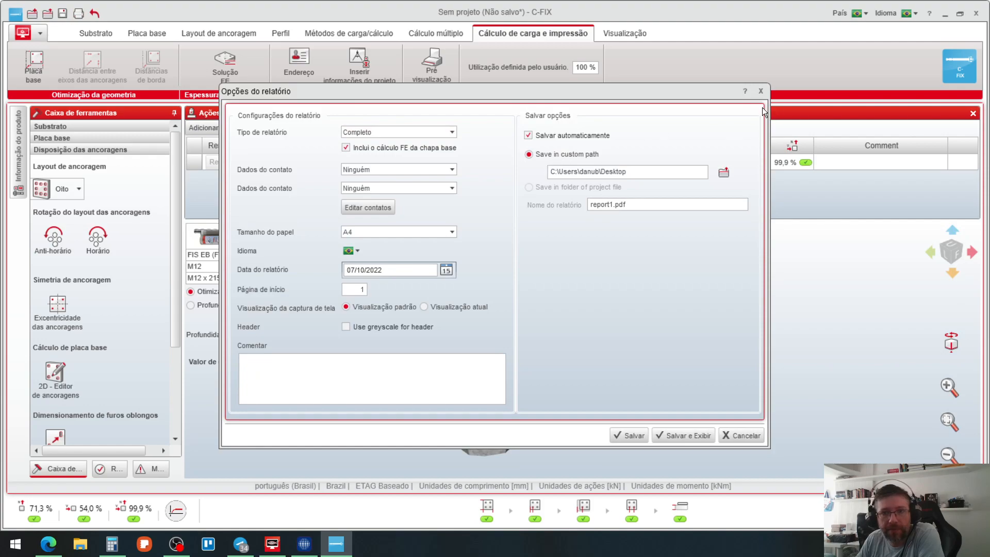
click(760, 92)
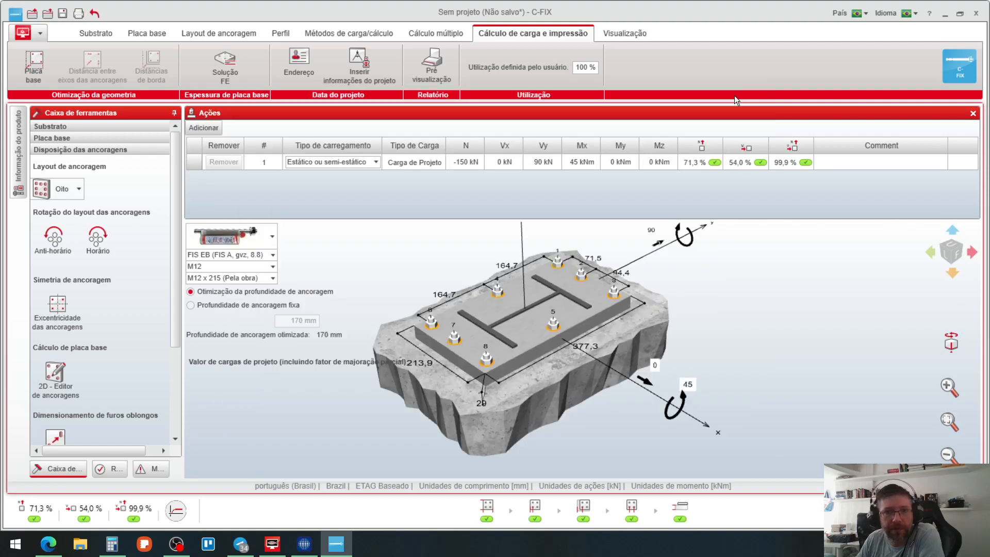
Step: Save the project to the Desktop (Área de Trabalho) as a cfix file named teste
click(61, 14)
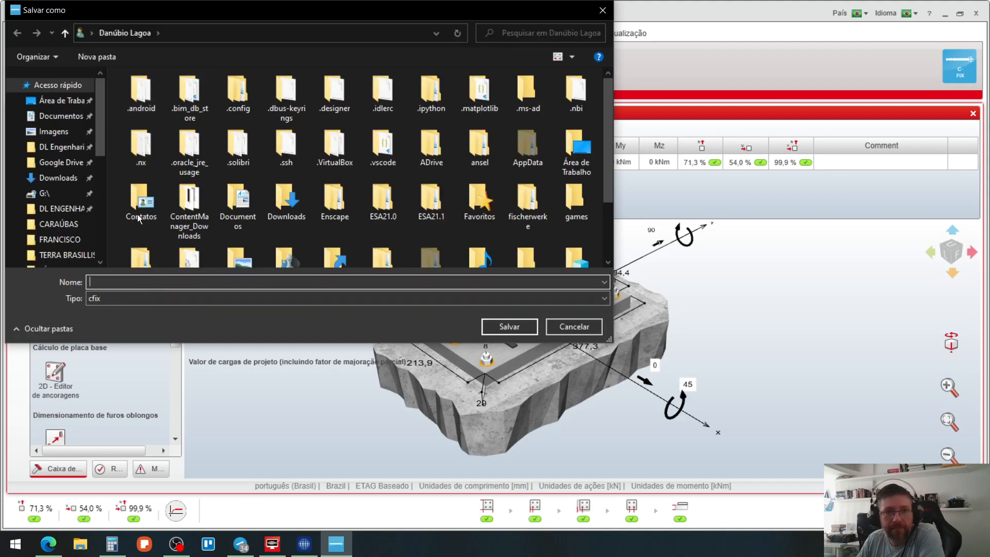
click(59, 101)
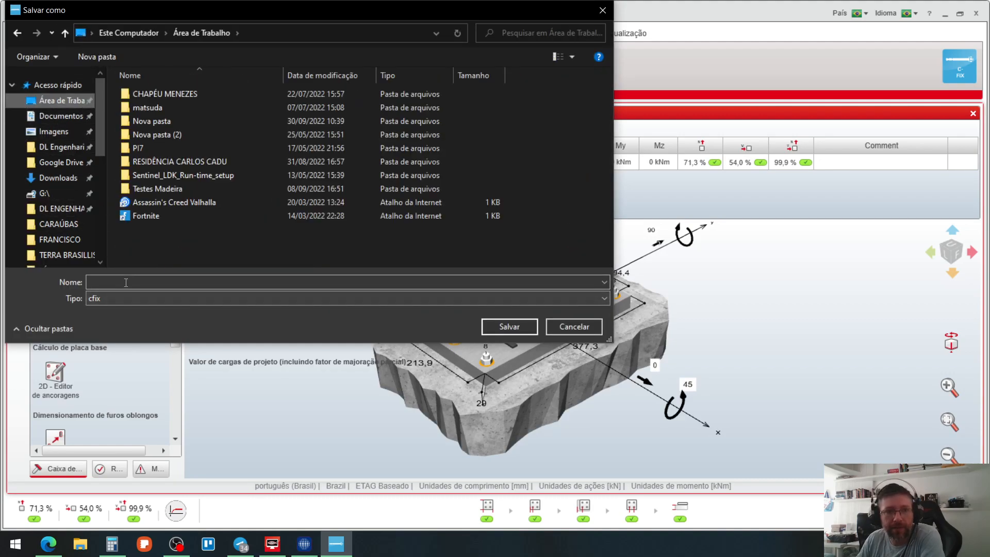
click(127, 282)
text(teste)
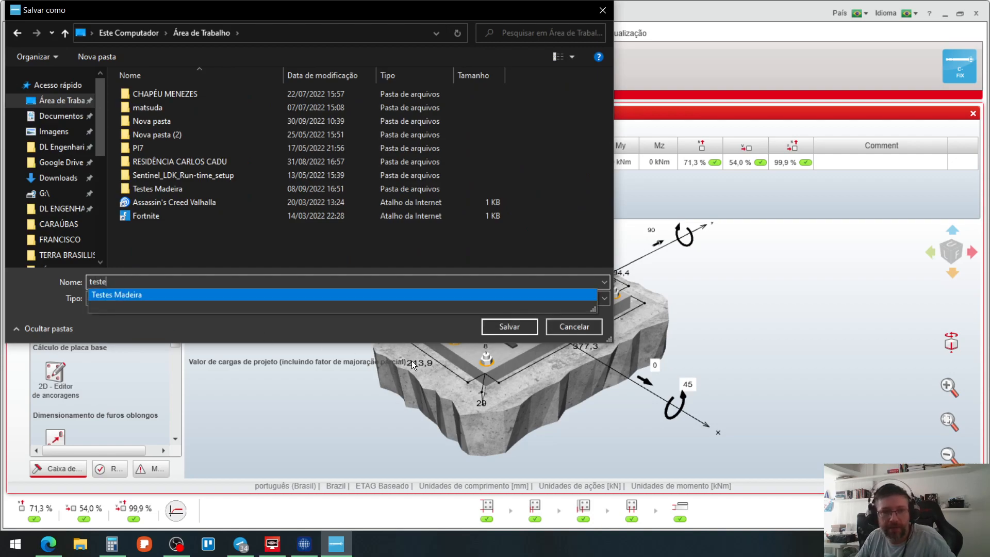
click(511, 330)
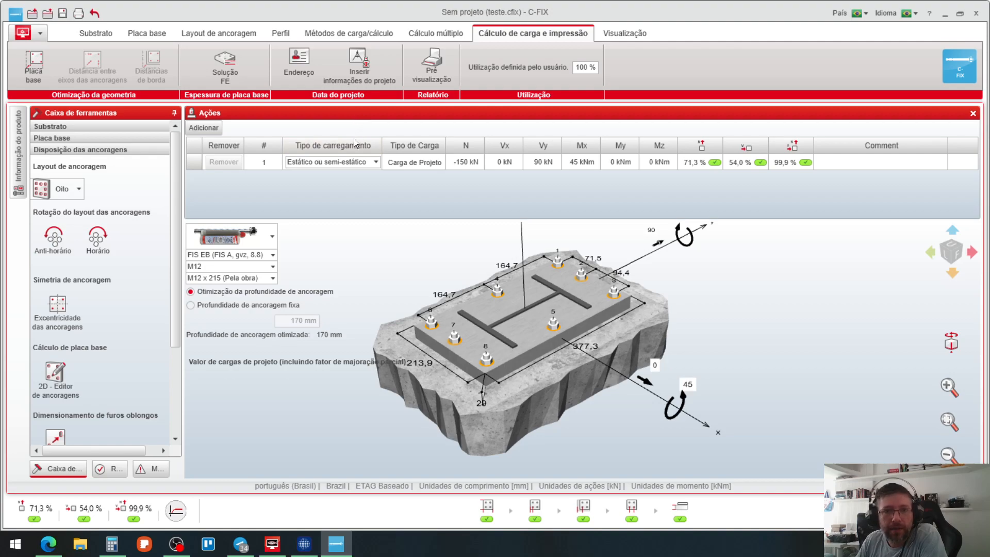
Step: Generate the complete report including the base plate FE calculation, save it to the Desktop as teste.pdf and display it
click(415, 56)
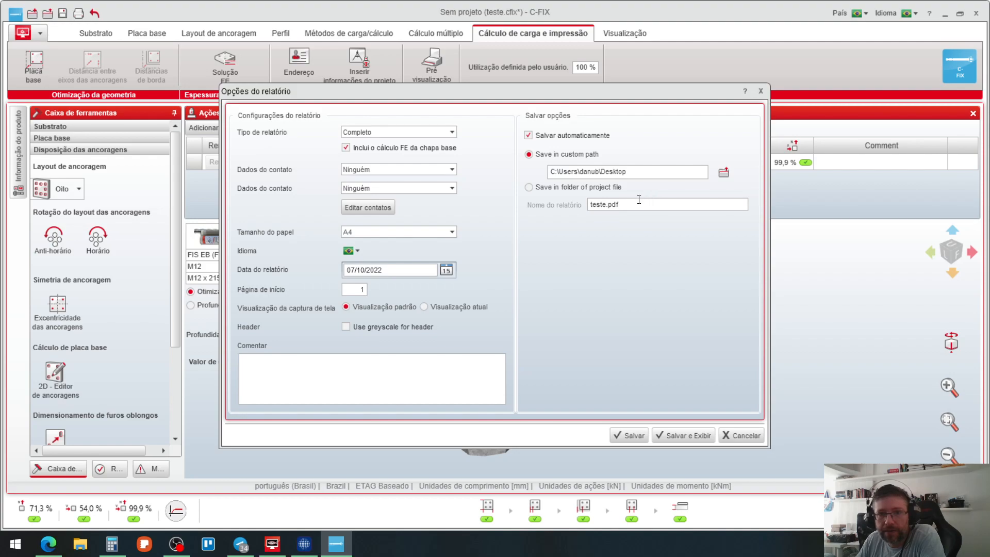
click(629, 435)
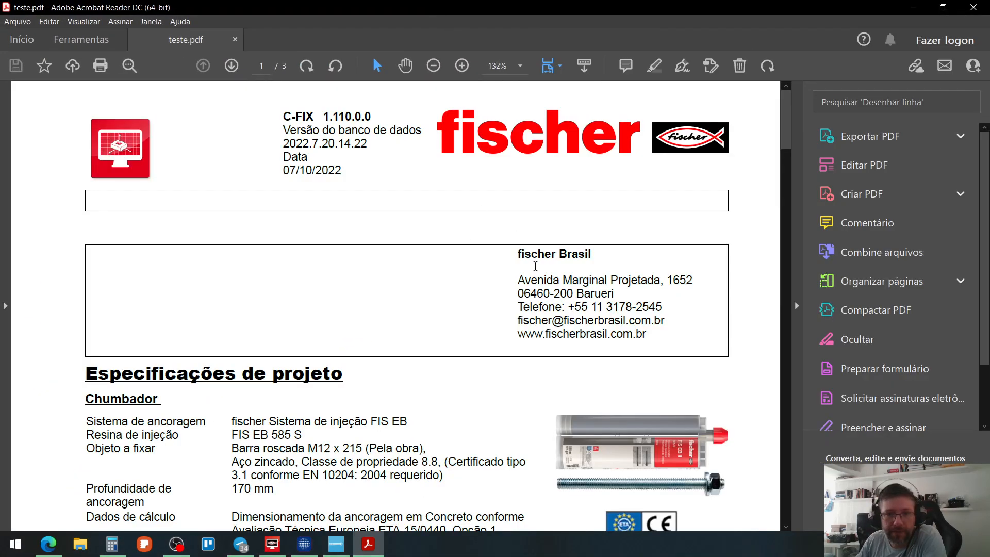
Step: Examine teste.pdf: anchor specifications, plate geometry and loads, input data, resulting anchor actions and tension load resistance
scroll(340, 248, down, 3)
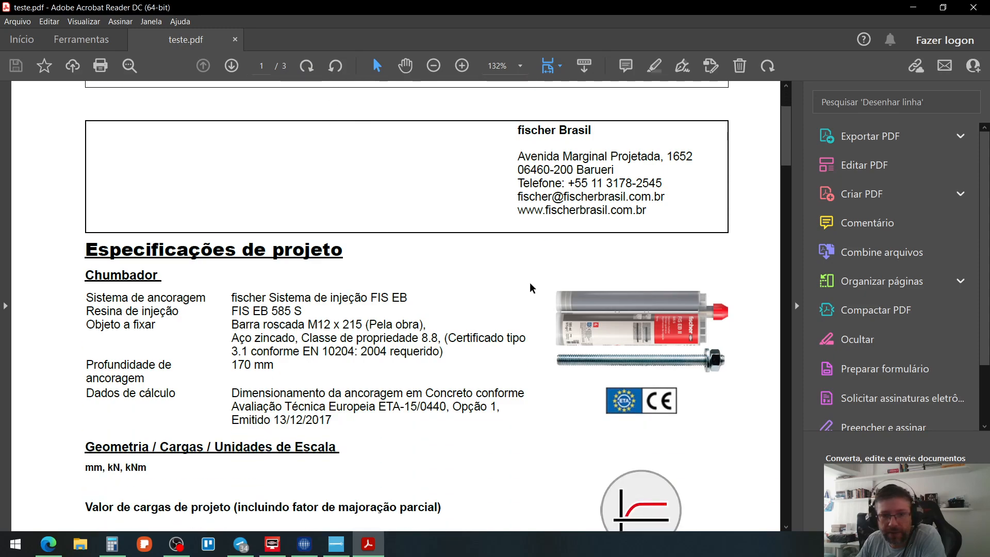
scroll(562, 347, down, 4)
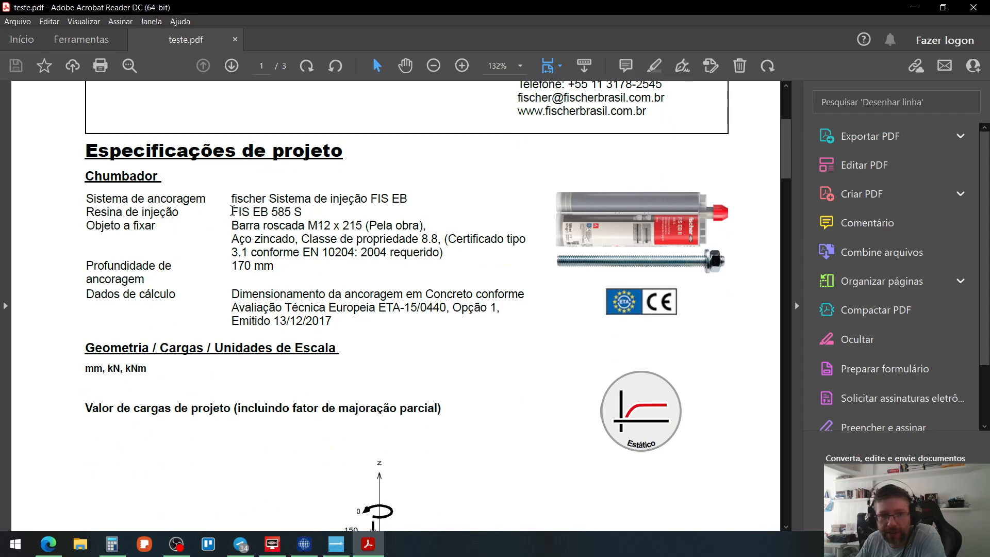
drag(232, 212, 442, 262)
click(721, 216)
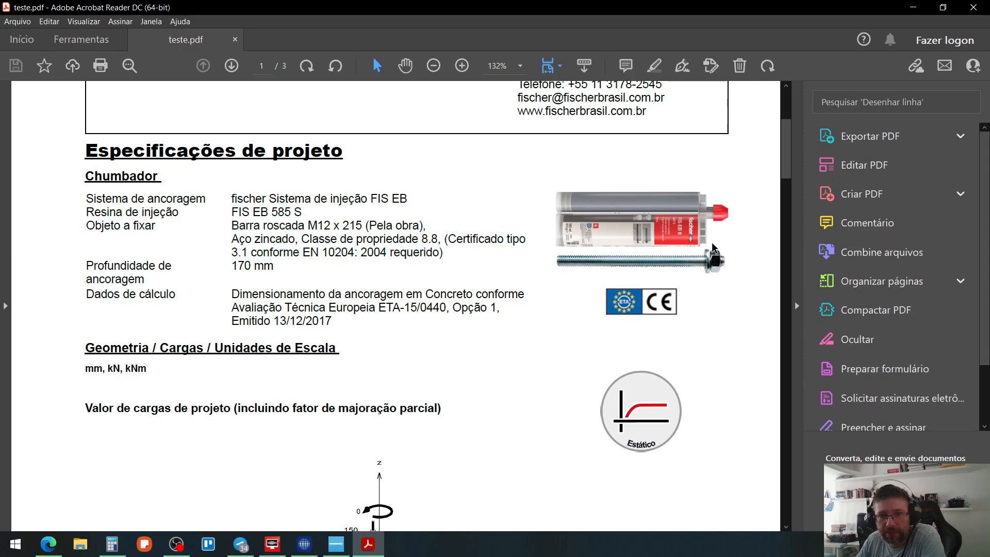
scroll(373, 254, down, 9)
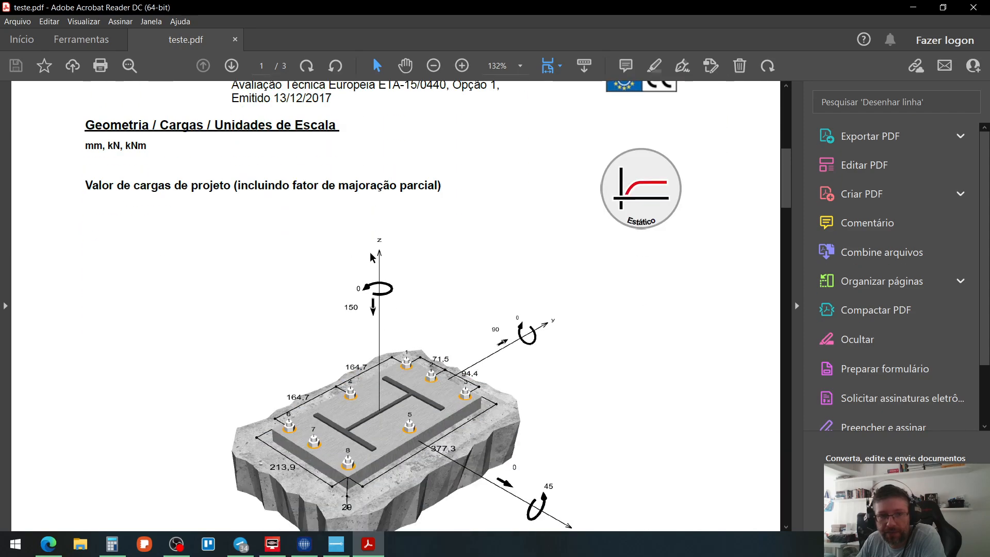
scroll(361, 254, down, 5)
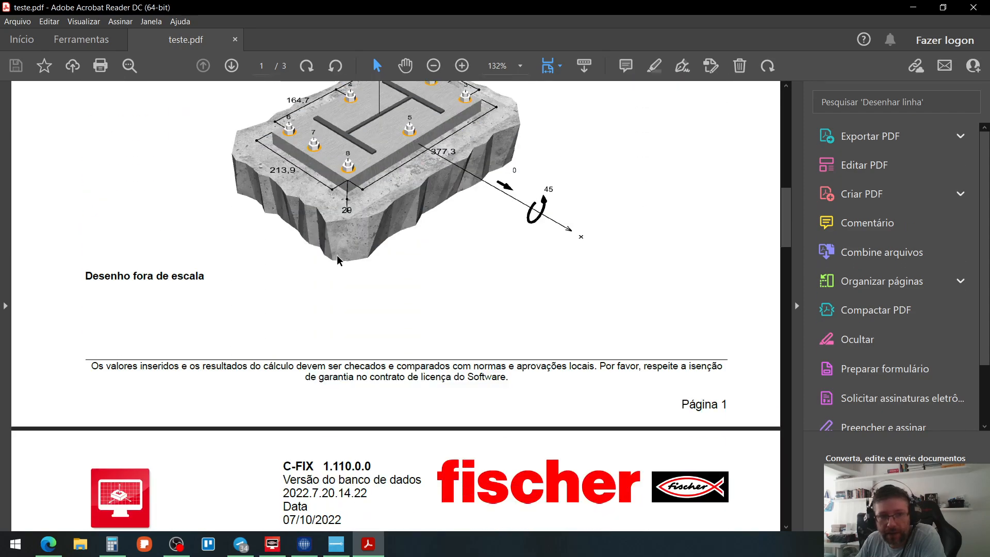
scroll(338, 253, down, 4)
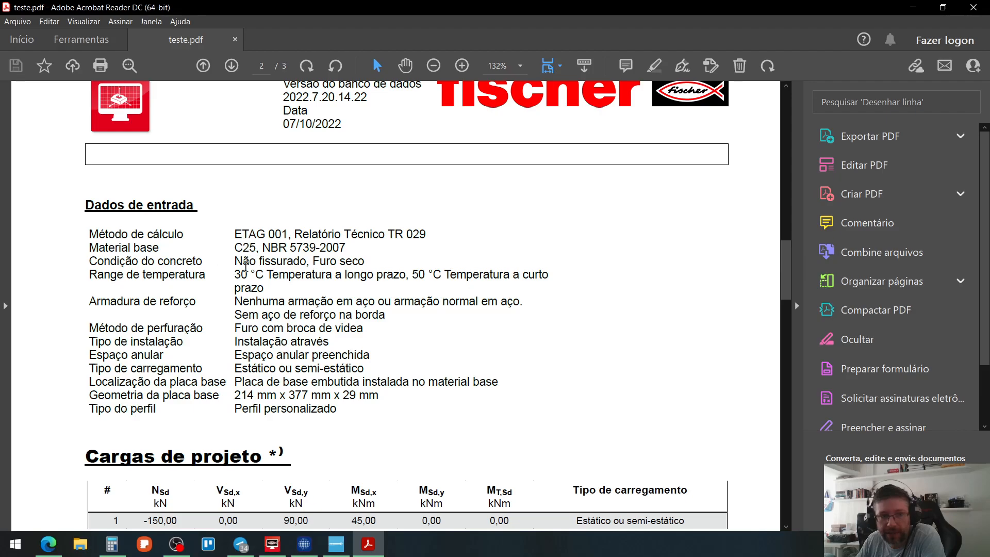
scroll(310, 281, down, 5)
scroll(326, 289, down, 3)
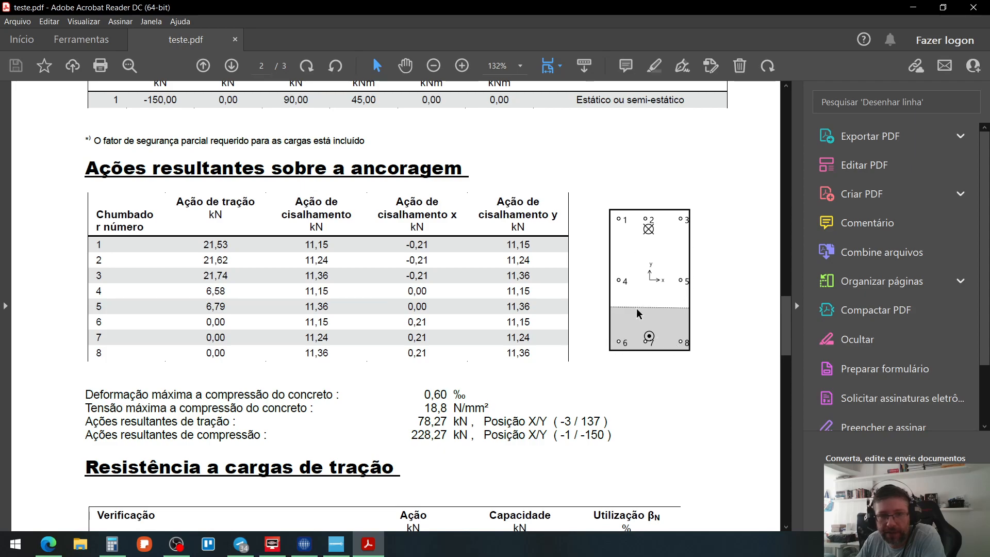
scroll(640, 309, down, 6)
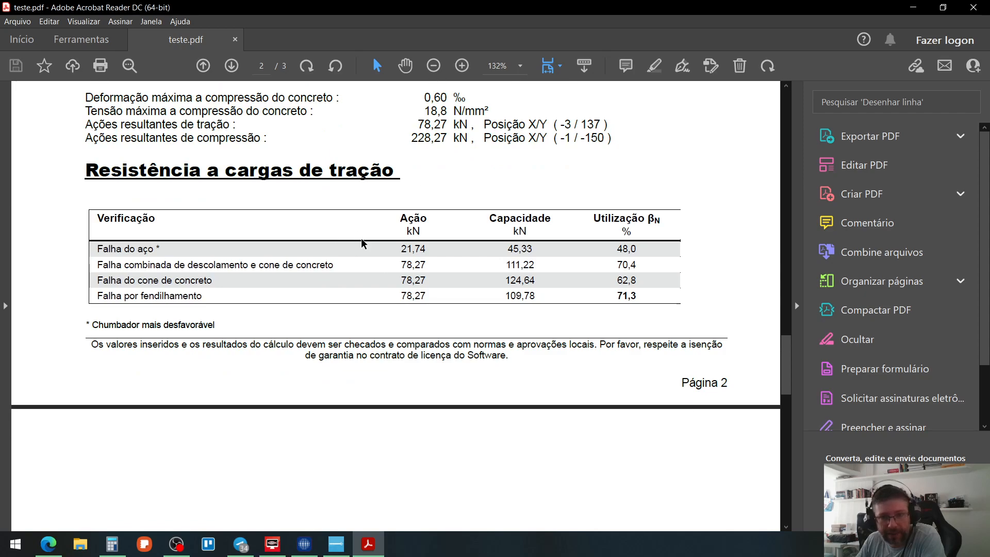
scroll(342, 256, down, 7)
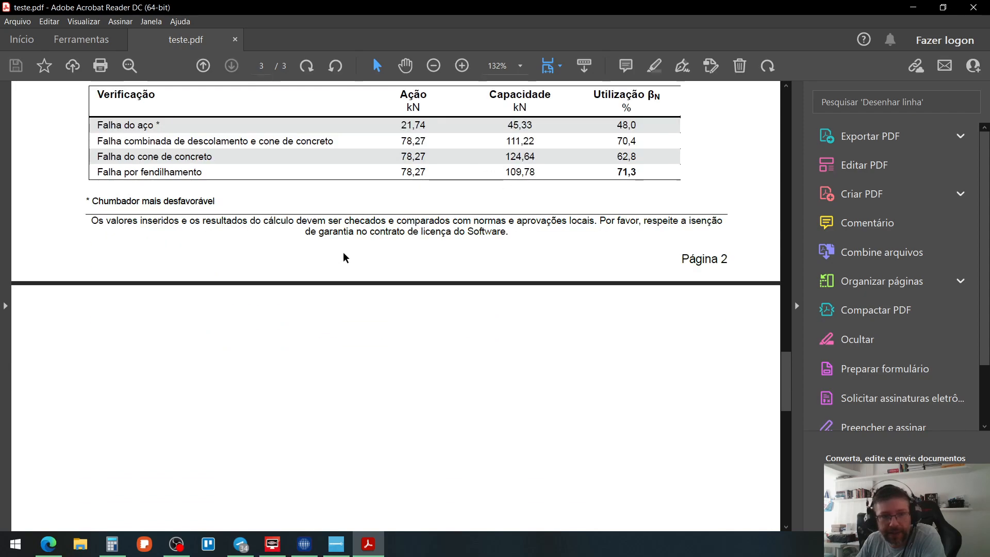
scroll(346, 255, down, 6)
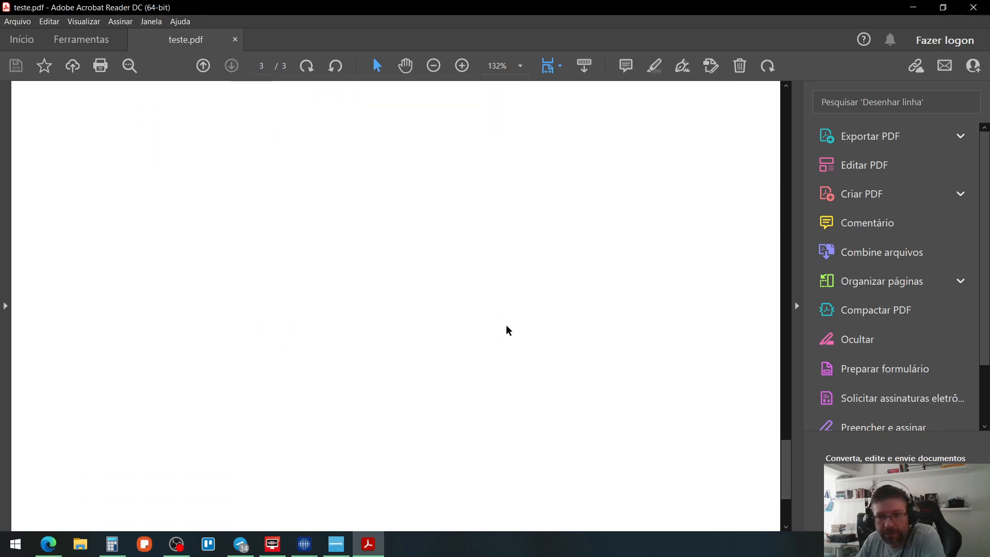
scroll(599, 347, down, 2)
drag(787, 470, 760, 32)
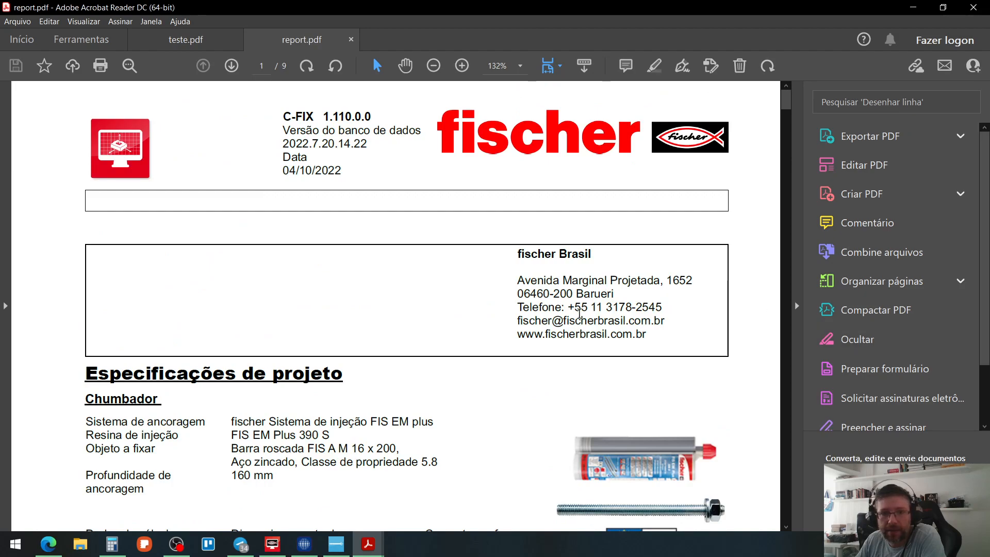
Step: Examine report.pdf for its project specifications, input data and detailed tension verifications of steel, combined pull-out, concrete cone and splitting failure
scroll(552, 311, down, 2)
scroll(550, 311, down, 15)
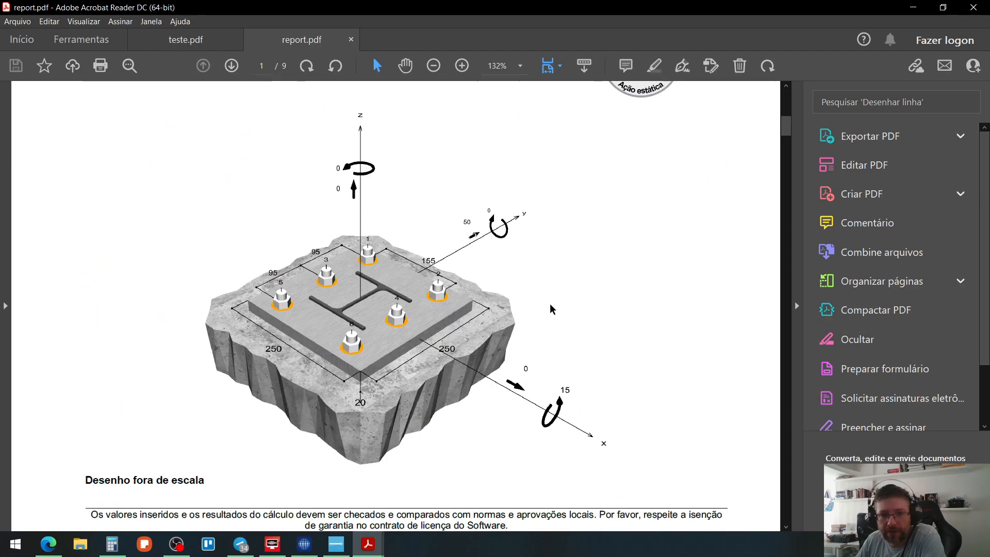
scroll(550, 309, down, 14)
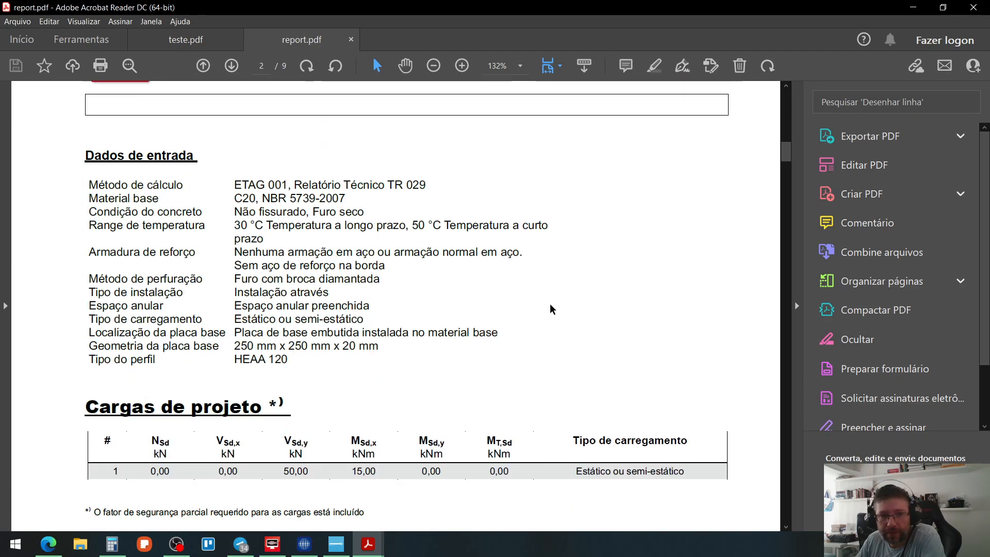
scroll(552, 310, down, 11)
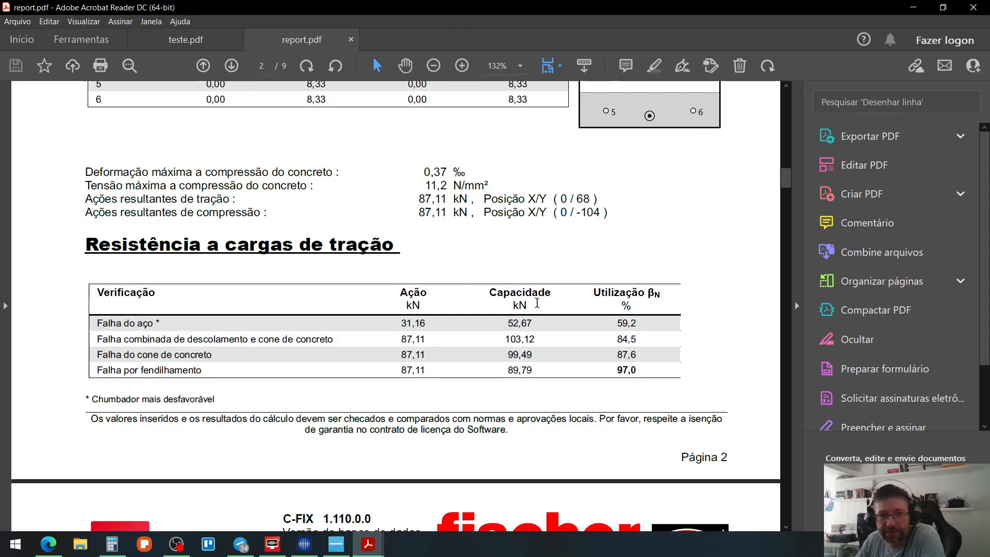
scroll(536, 304, down, 11)
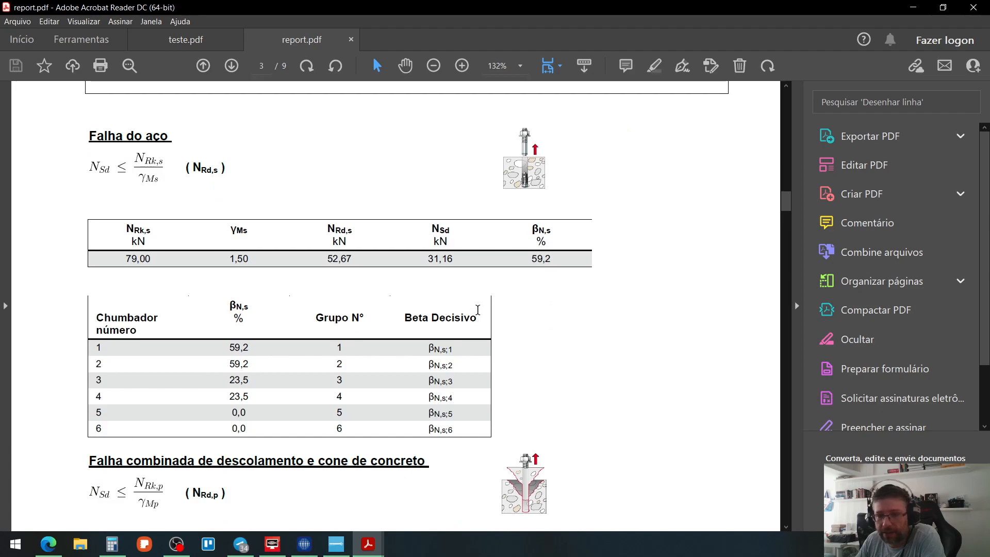
scroll(399, 317, down, 3)
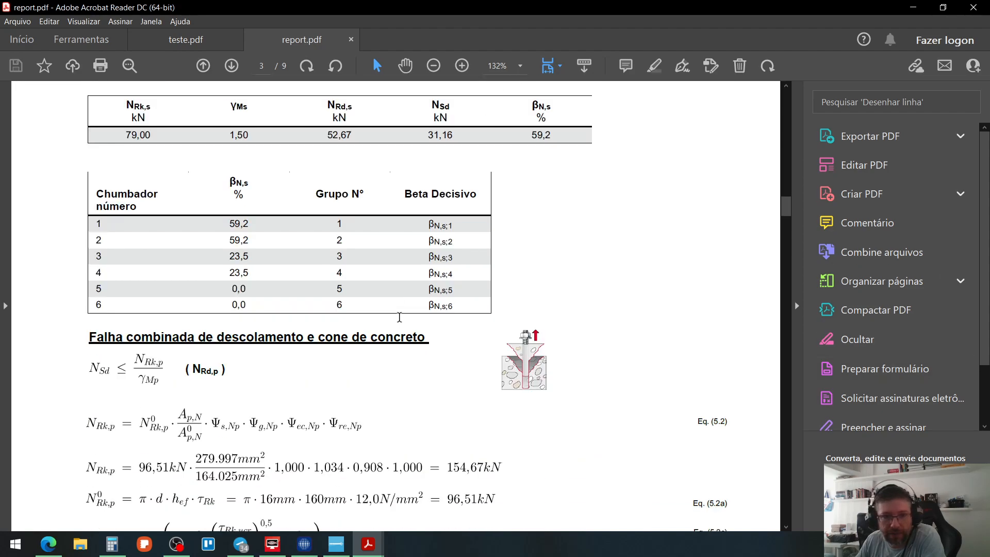
scroll(183, 316, down, 2)
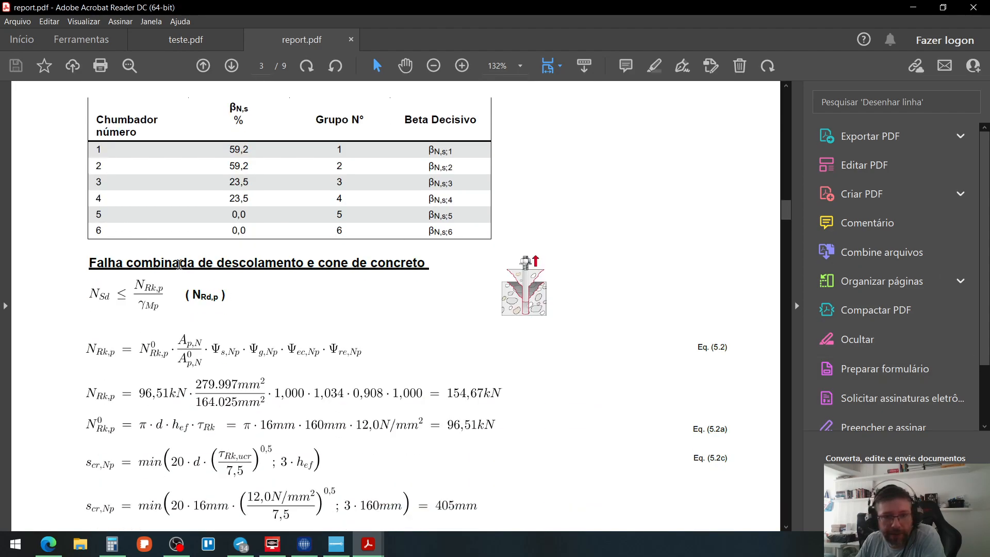
scroll(178, 264, down, 2)
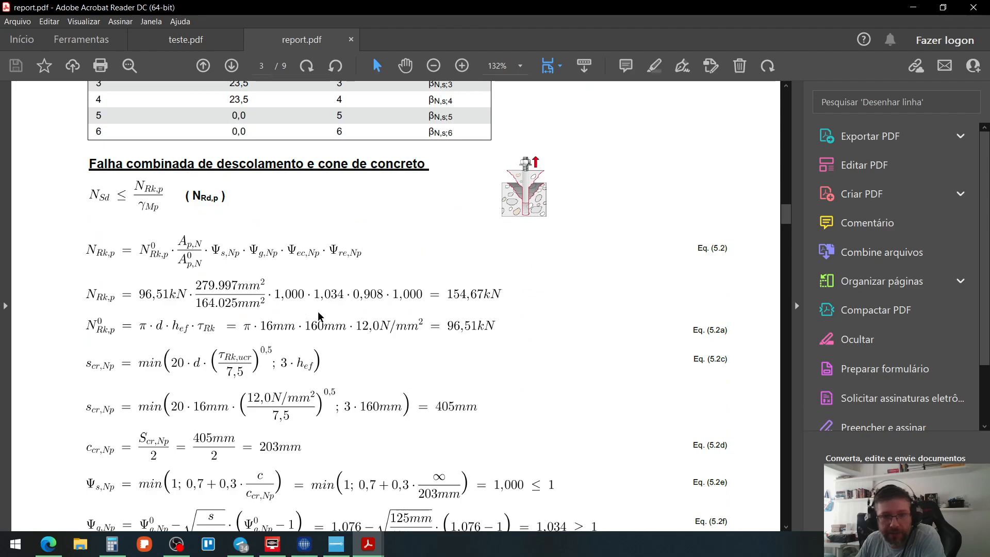
scroll(403, 233, down, 12)
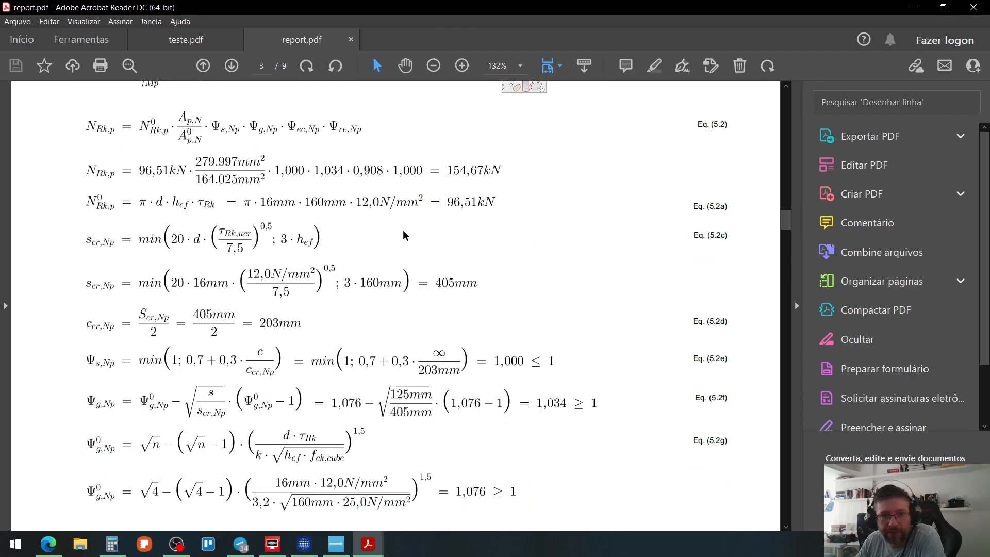
scroll(403, 237, down, 14)
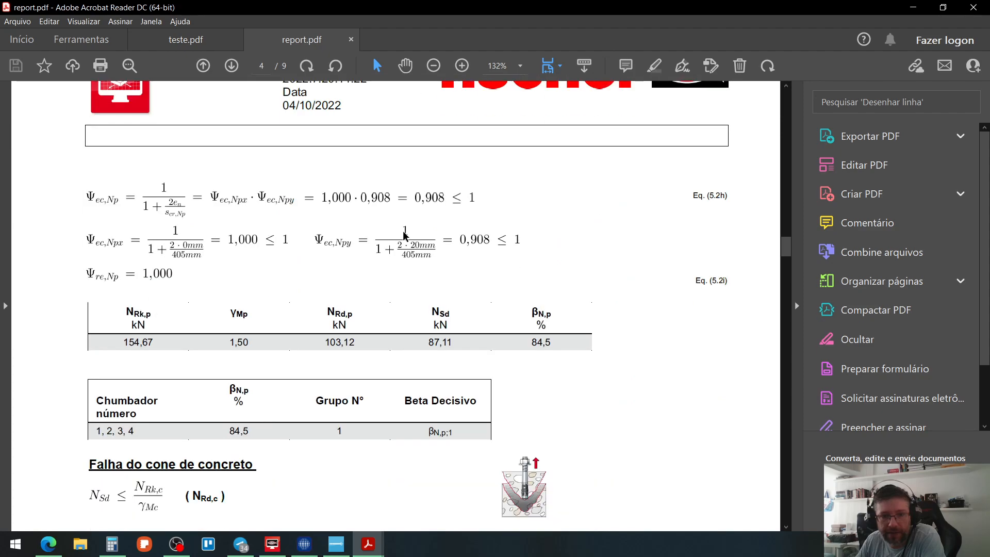
scroll(403, 236, down, 12)
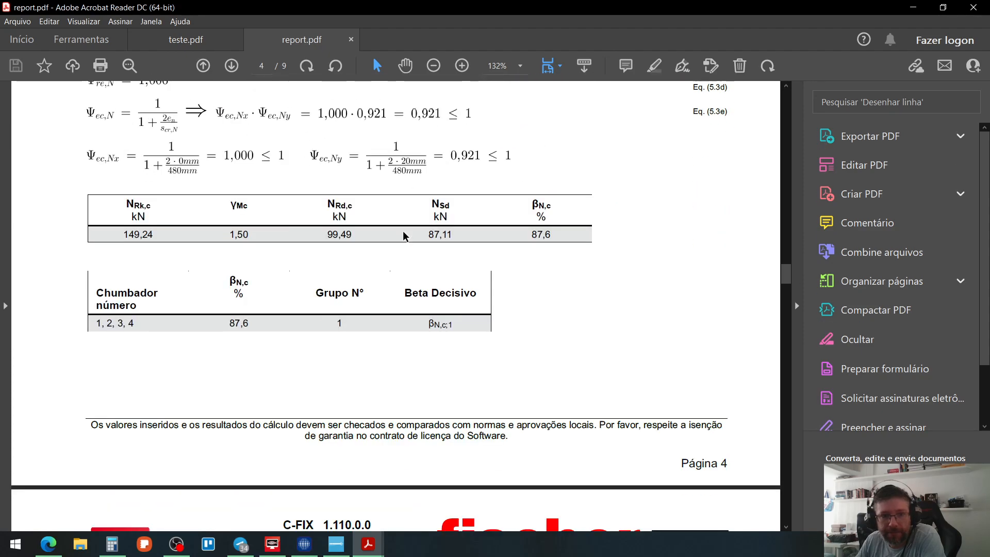
scroll(403, 233, down, 12)
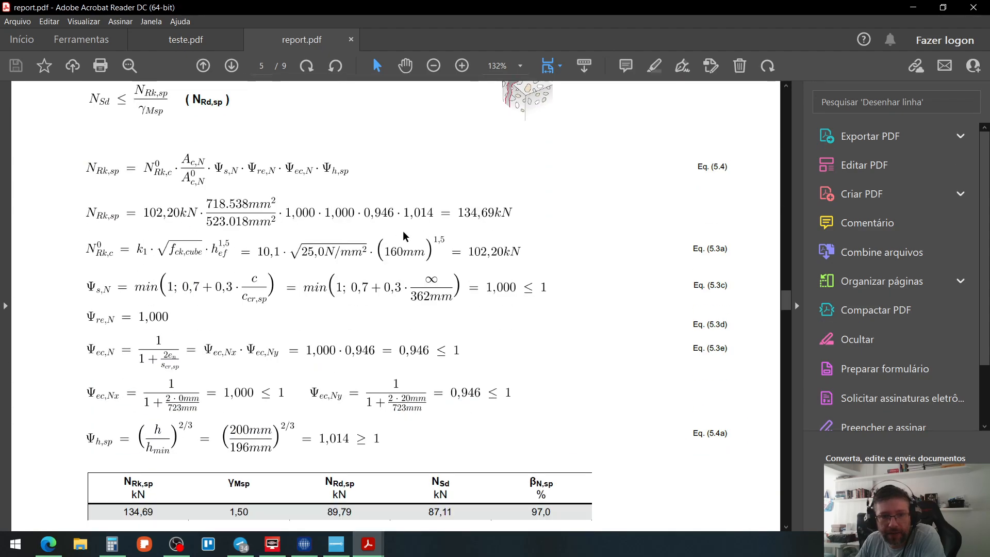
Step: Examine report.pdf for its shear load resistance, concrete pry-out verification, combined tension and shear check, and base plate thickness results
scroll(403, 230, down, 1)
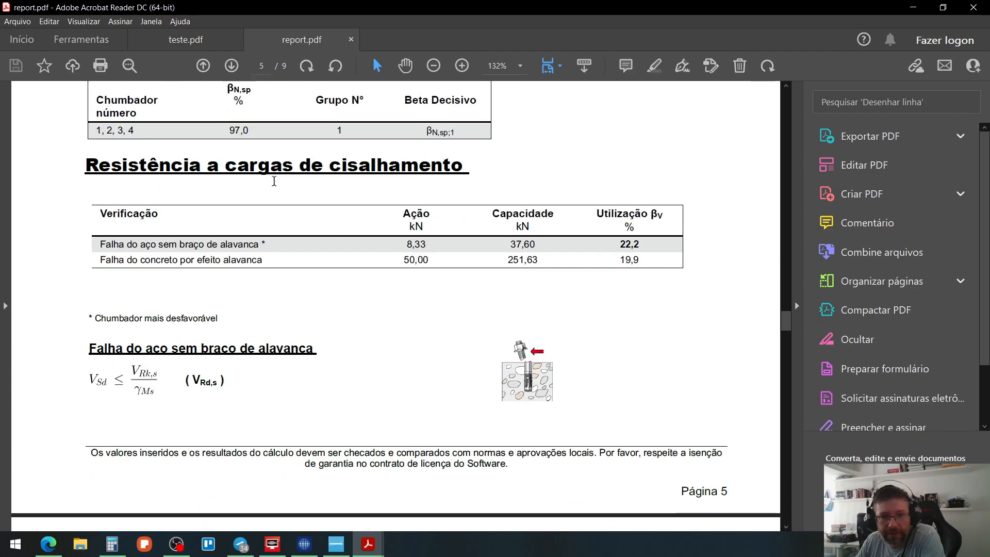
scroll(264, 194, down, 15)
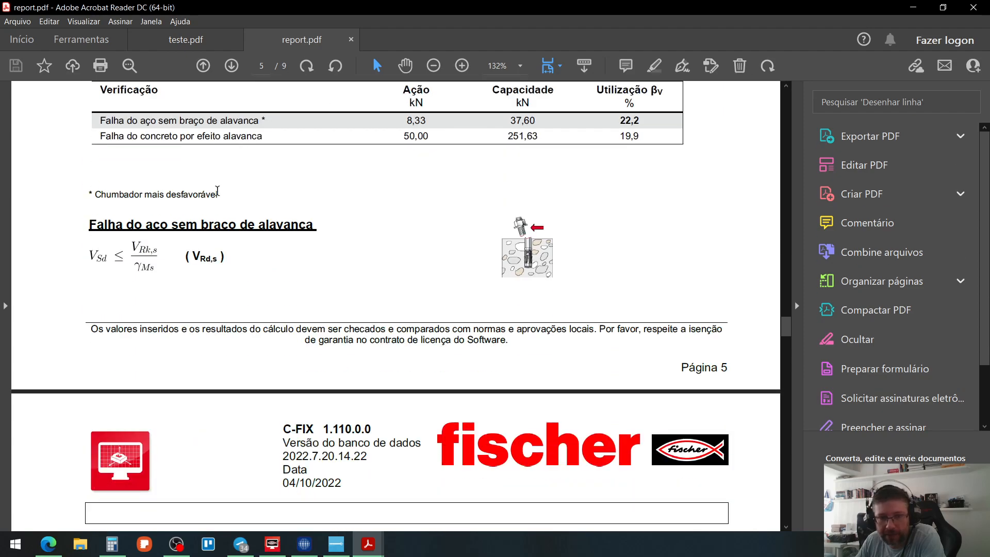
scroll(206, 214, down, 20)
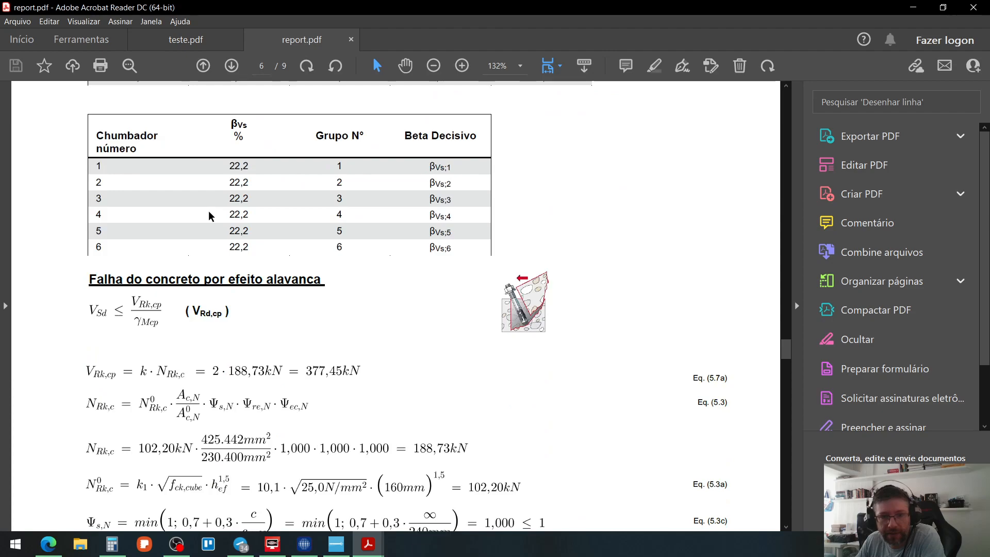
scroll(210, 213, down, 20)
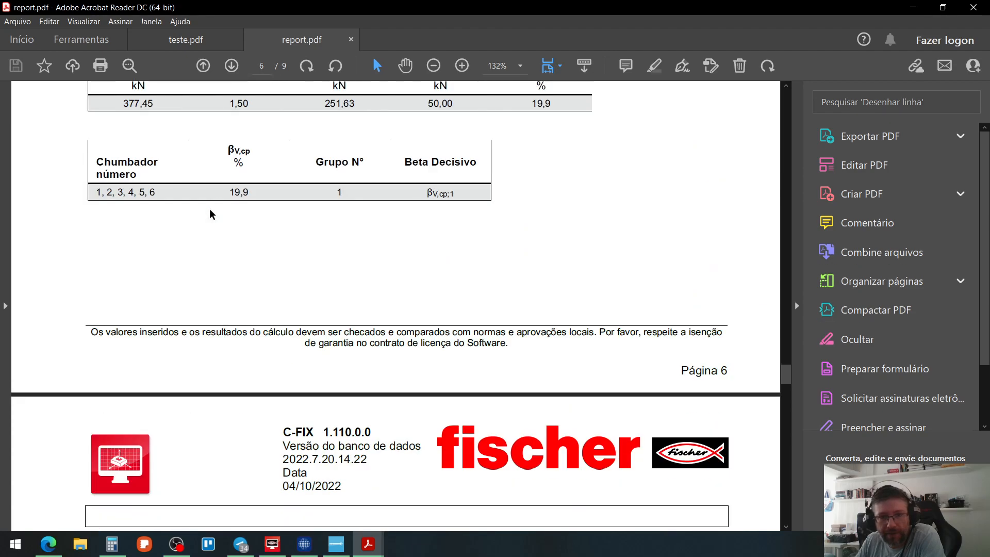
scroll(210, 208, down, 10)
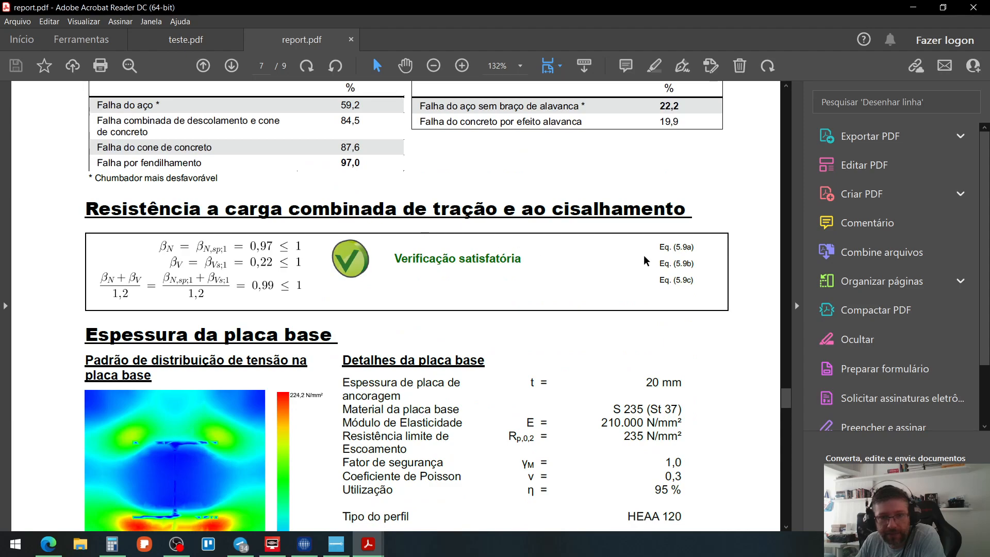
scroll(470, 273, down, 12)
scroll(470, 273, down, 20)
Step: Examine the installation data in report.pdf: anchor system, accessories, drilling details, base plate details and anchor coordinates
scroll(471, 274, down, 15)
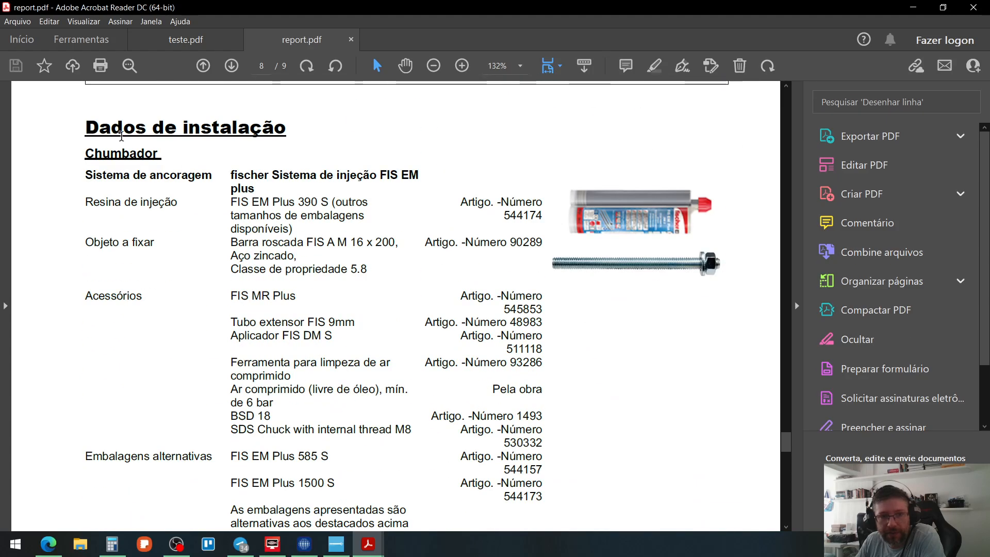
scroll(352, 287, down, 6)
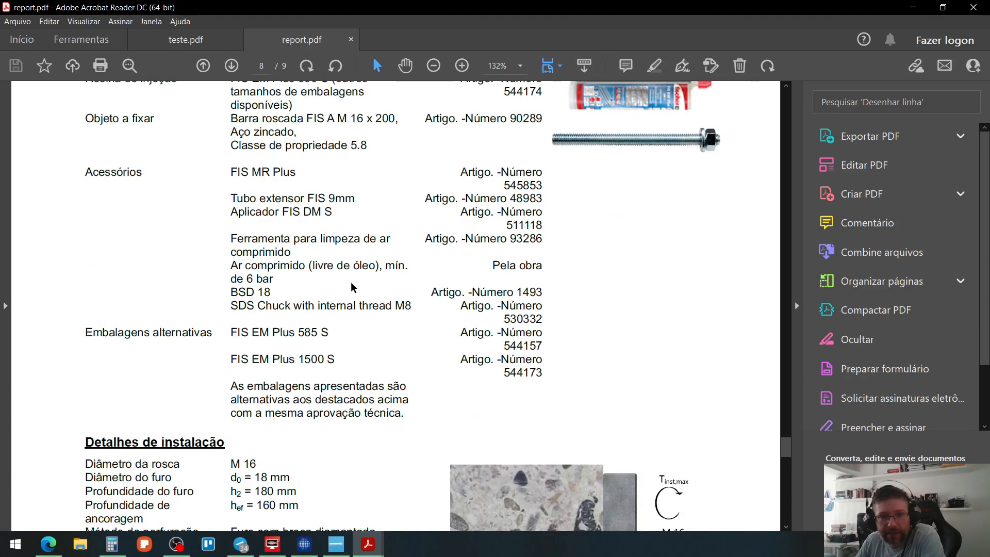
scroll(352, 288, down, 11)
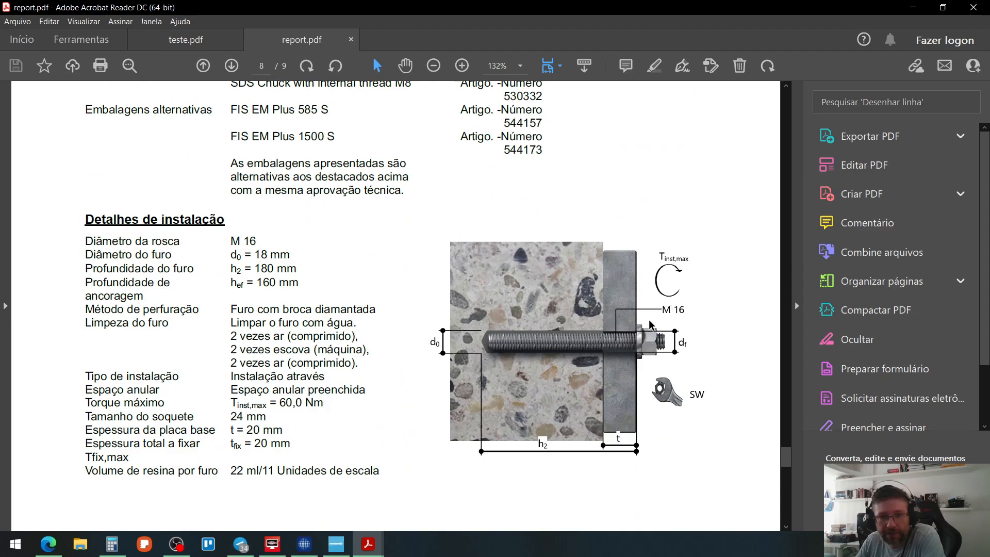
scroll(376, 301, down, 20)
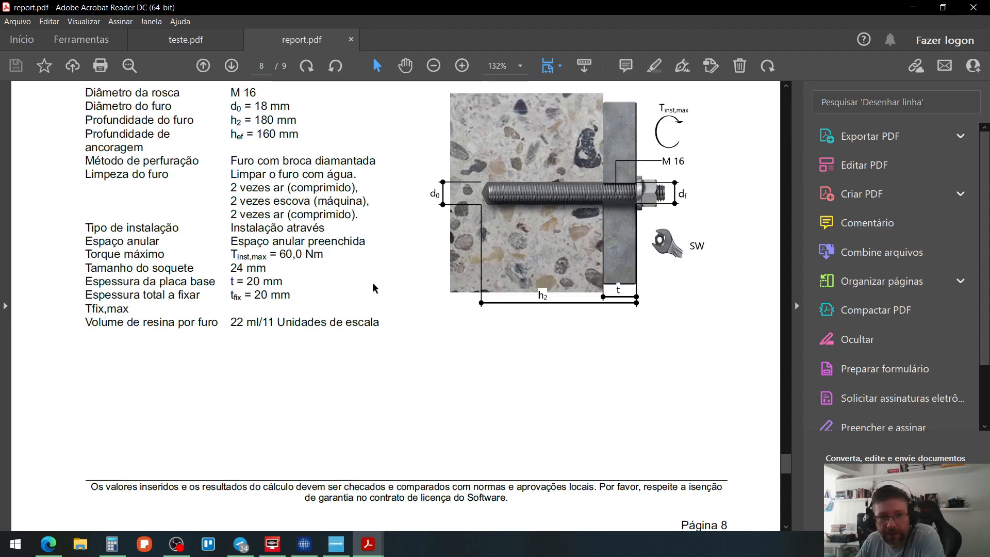
scroll(372, 276, down, 12)
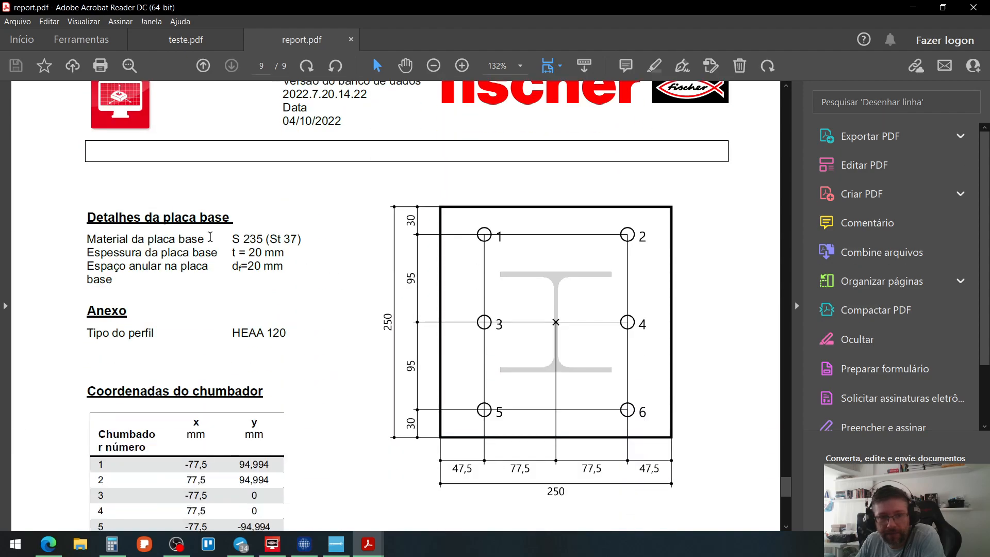
scroll(270, 238, down, 14)
scroll(270, 240, down, 10)
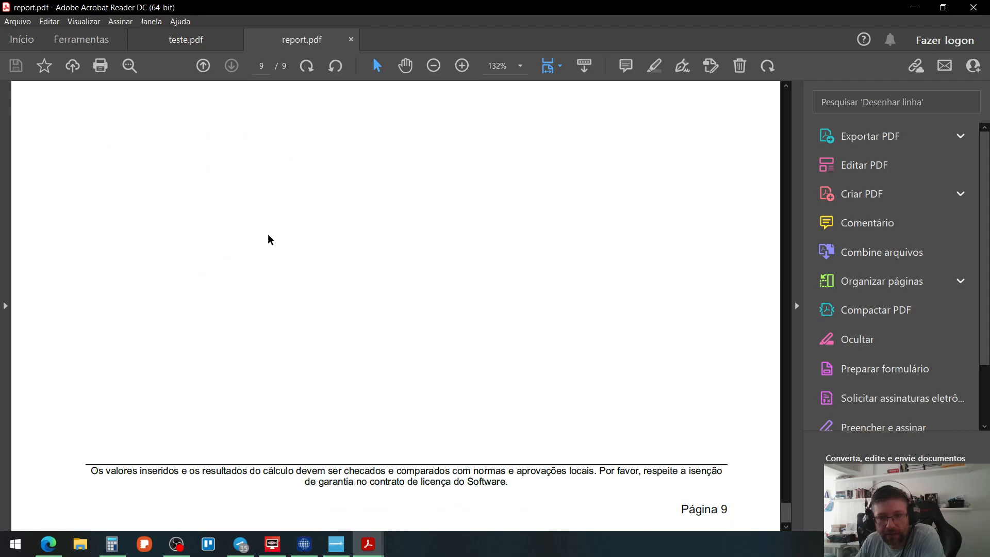
Step: Close all open PDF reports in Adobe Acrobat Reader and return to C-FIX
drag(786, 511, 753, 60)
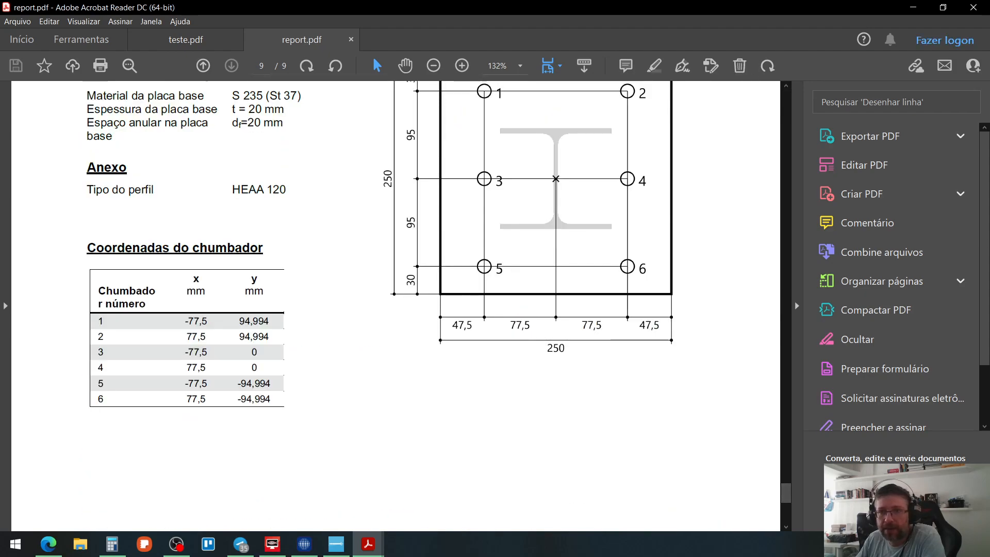
click(972, 8)
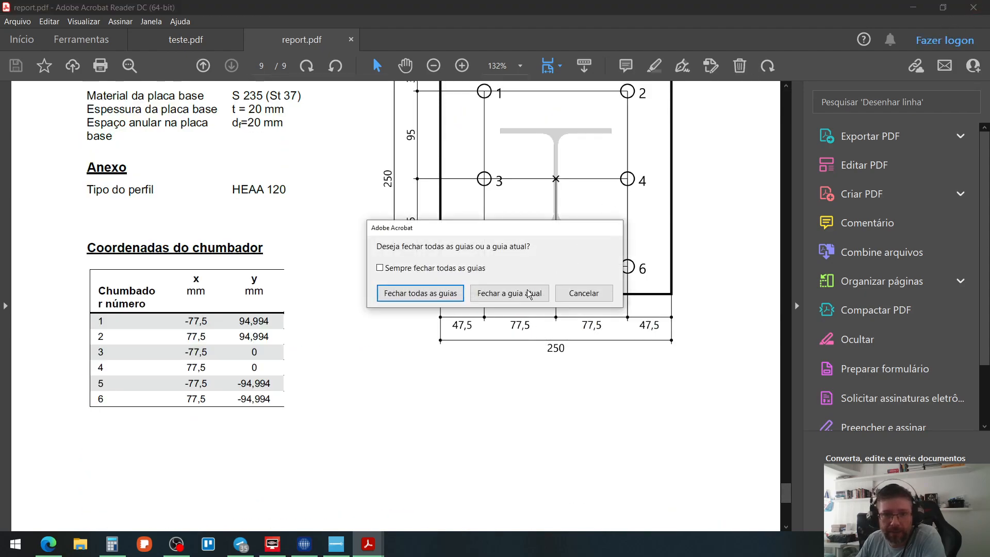
click(439, 295)
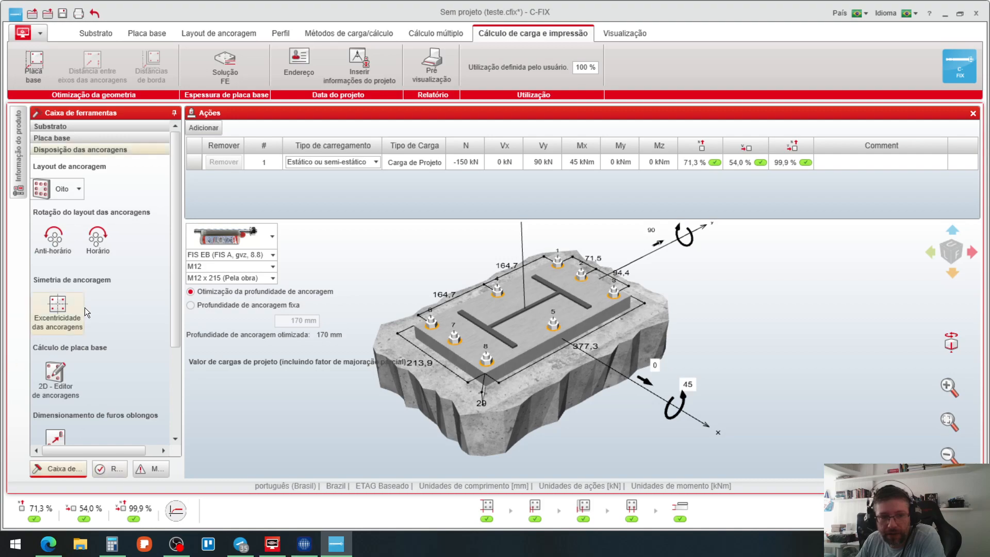
Step: Look through the anchor layout tools and the command groups from substrate and base plate to multiple calculation, load calculation and visualization
scroll(94, 308, down, 3)
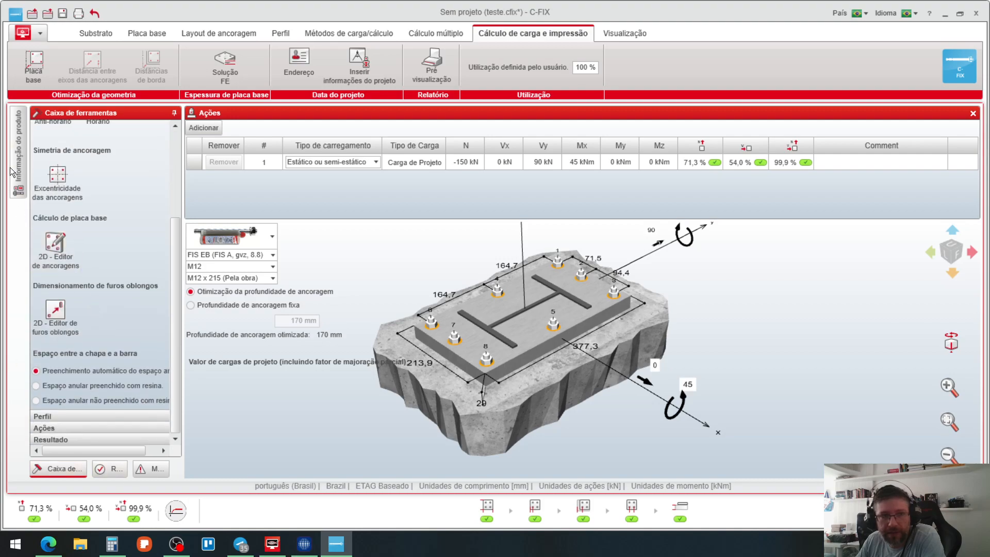
click(96, 33)
click(150, 33)
click(197, 32)
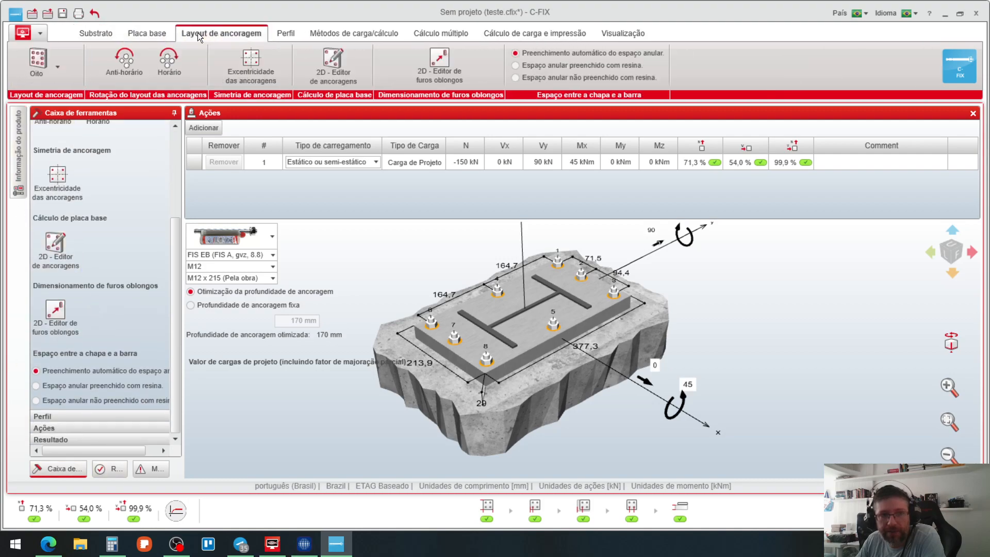
click(283, 30)
click(343, 32)
click(426, 32)
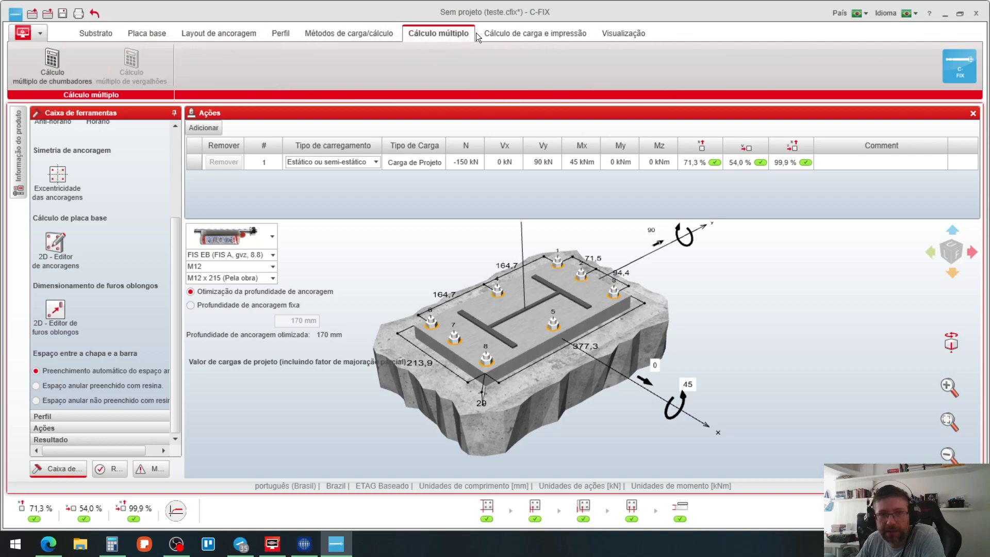
click(536, 33)
click(602, 34)
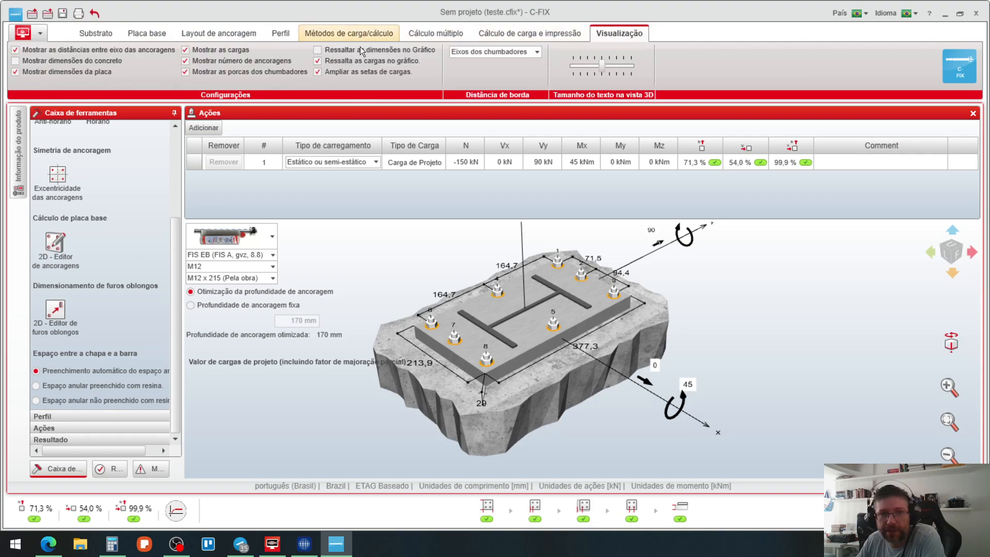
Step: Show the concrete dimensions in the 3D view and hide them again
click(82, 61)
scroll(553, 291, down, 3)
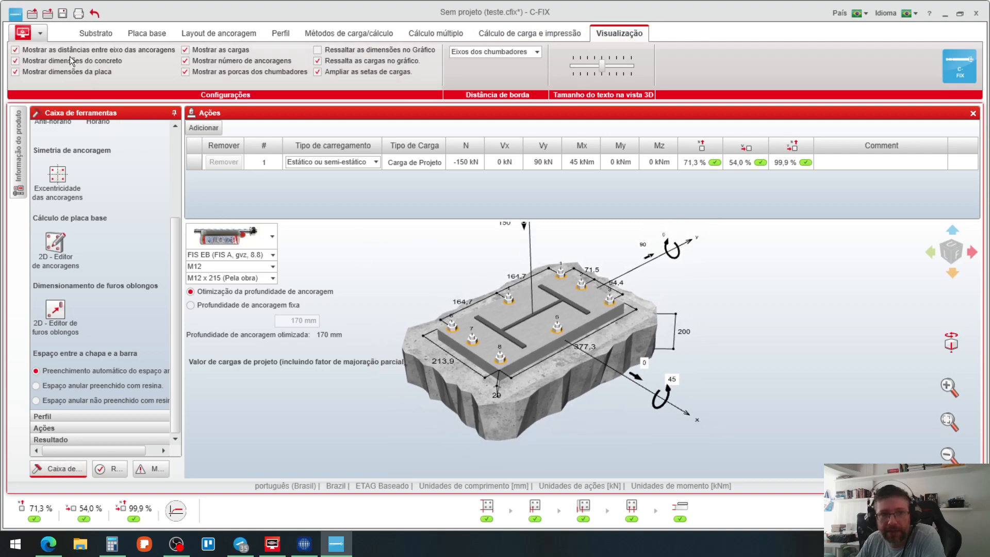
click(18, 62)
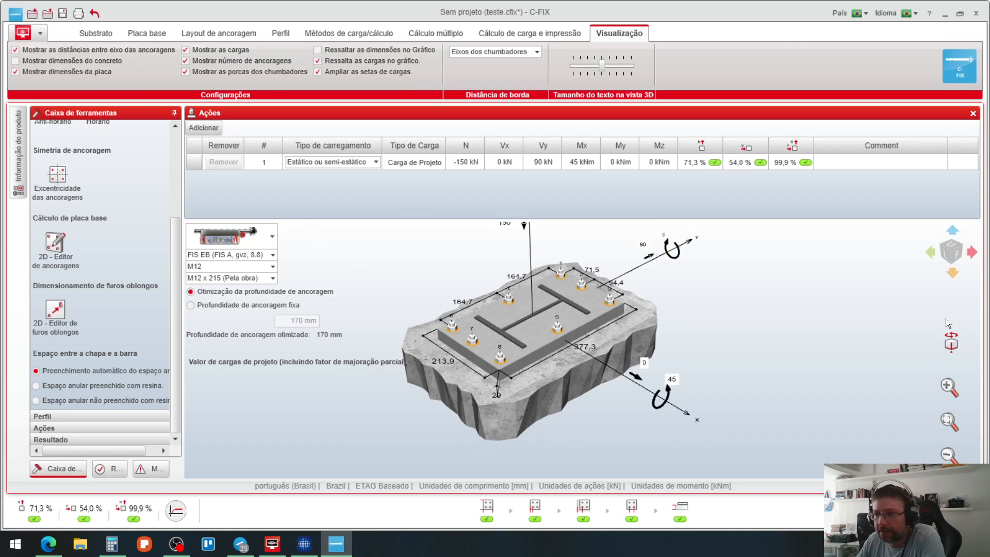